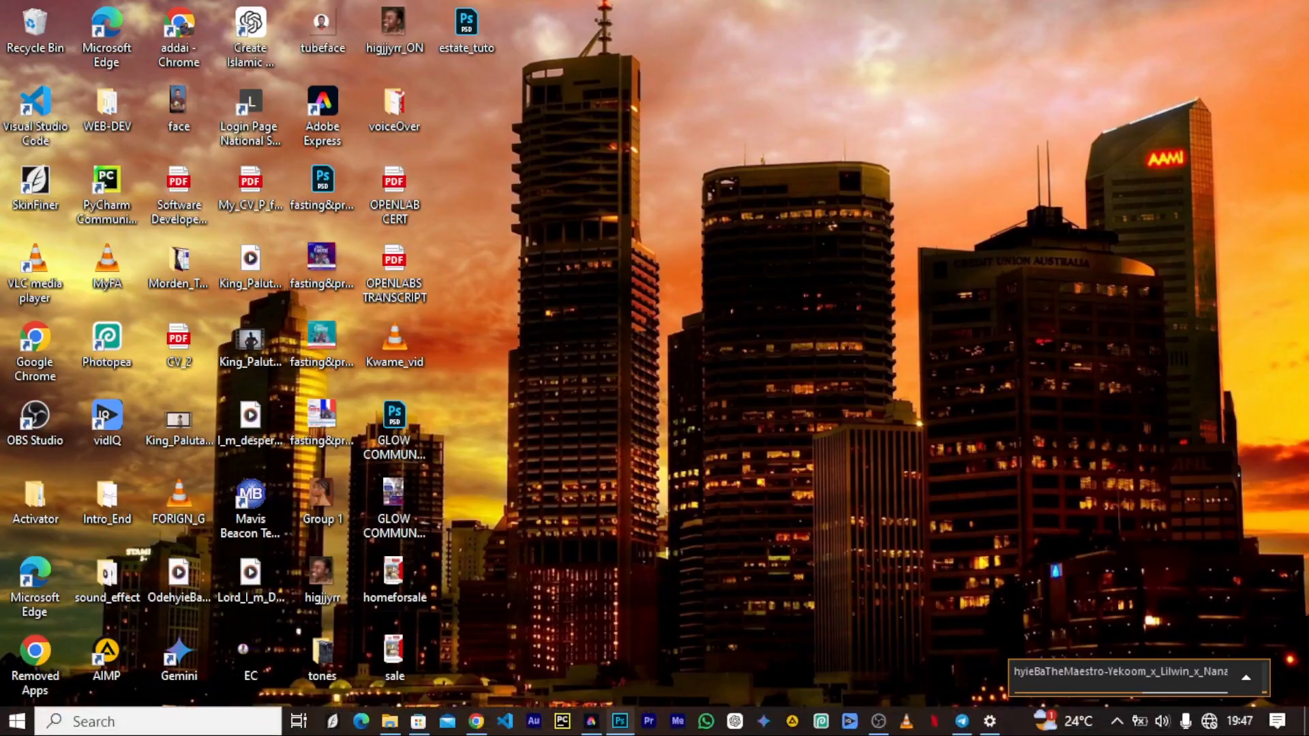
Switch to Photoshop and draw a black rectangle shape of about 409 × 593 px on the blank canvas
click(621, 722)
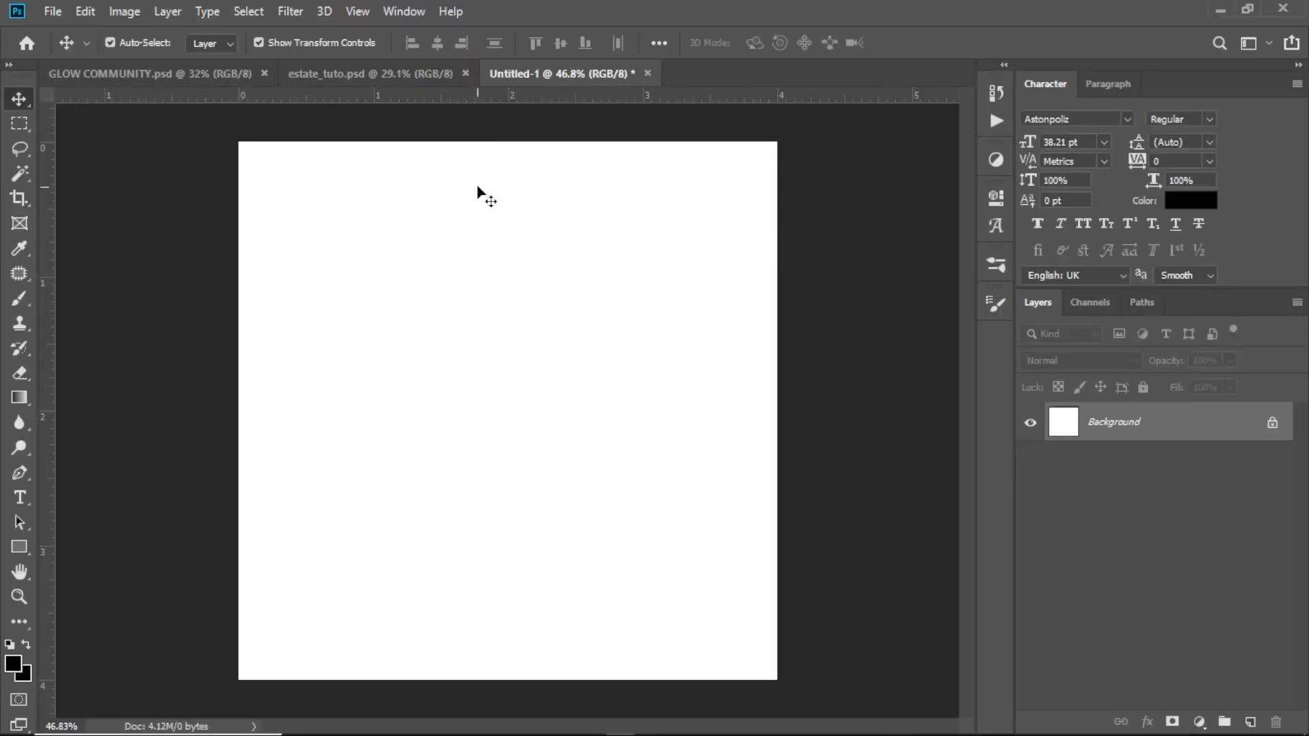
click(24, 545)
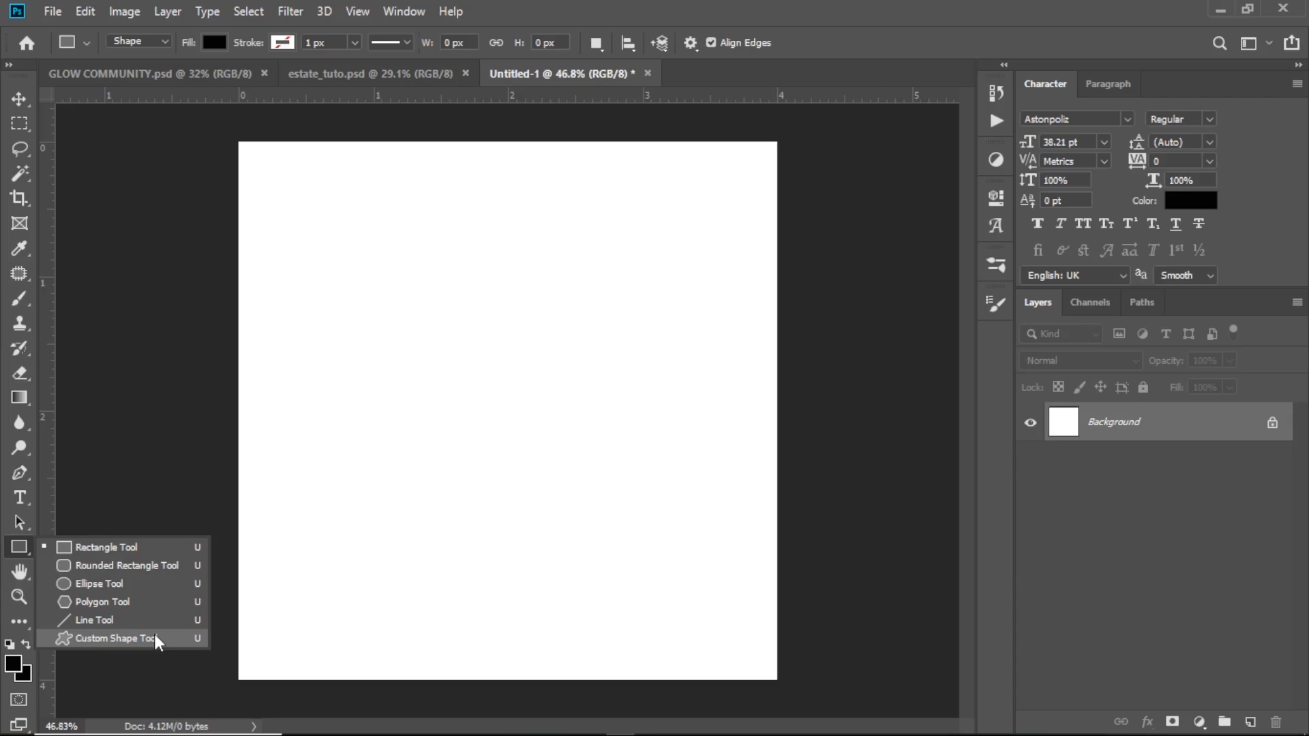
click(141, 547)
drag(417, 230, 602, 496)
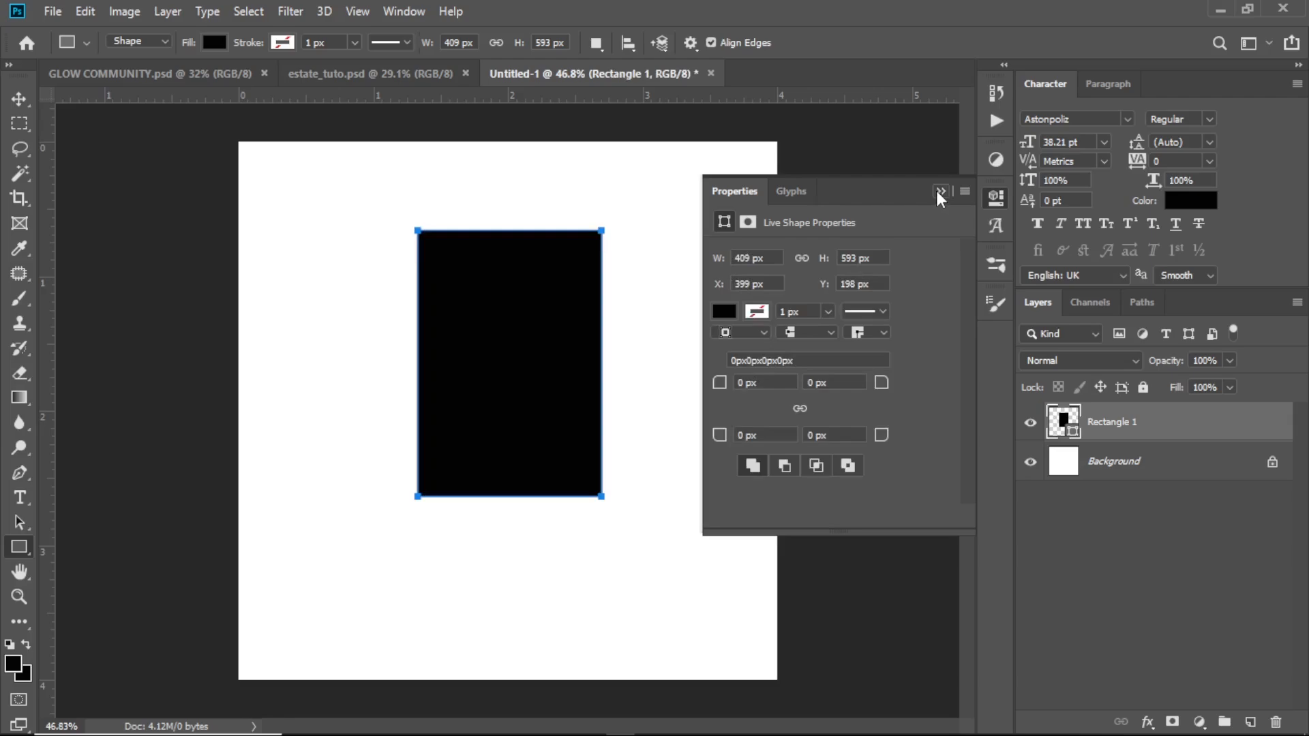
key(Return)
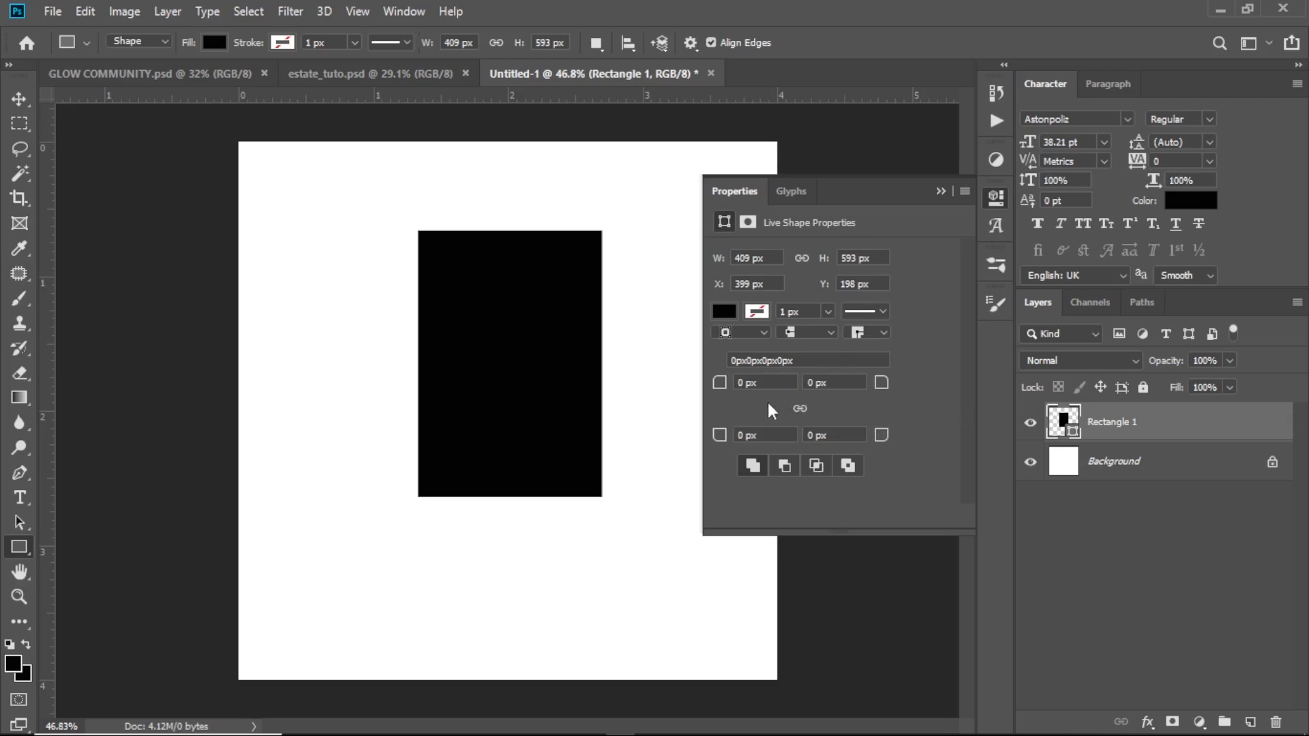
Link the rectangle's corner radii and round all four corners to 78 px
click(801, 416)
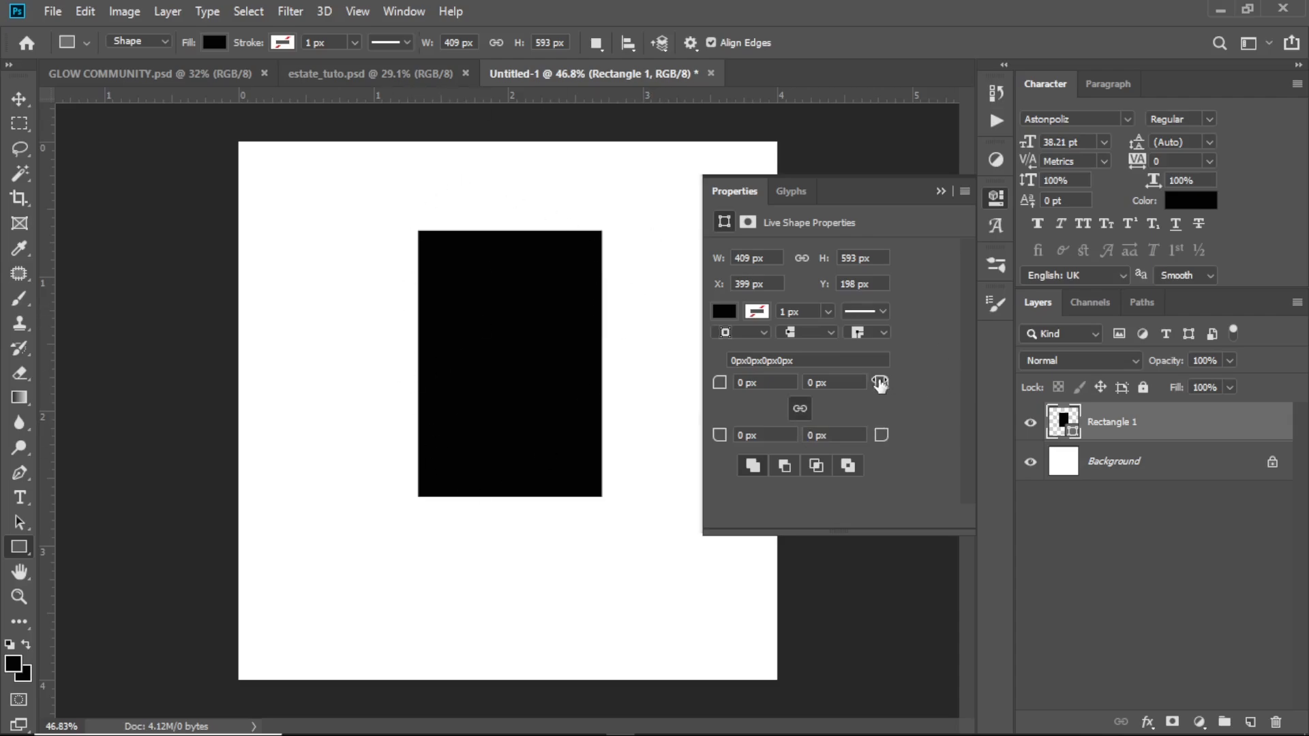
drag(883, 382, 955, 387)
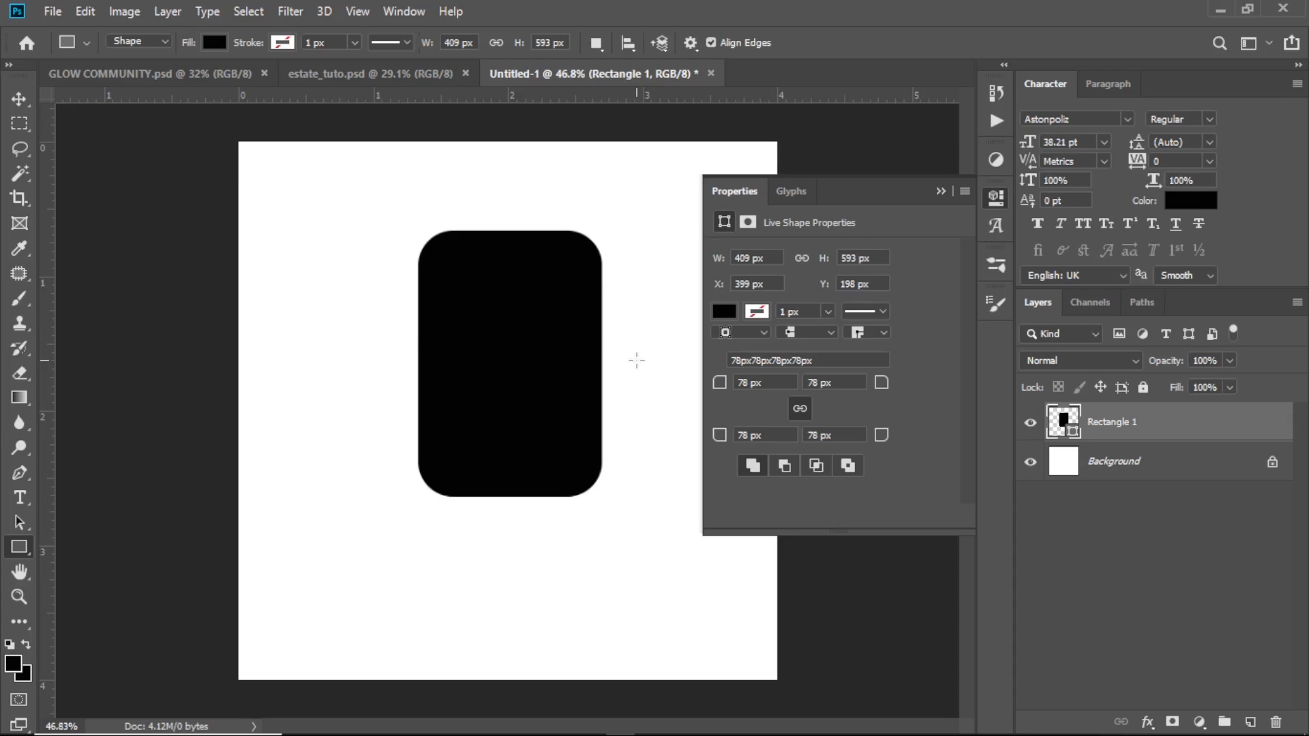
Unlink the corner radii and adjust each corner separately, ending with 10 px at the rectangle's bottom-left corner and 0 px elsewhere
click(796, 410)
click(800, 410)
drag(719, 382, 585, 380)
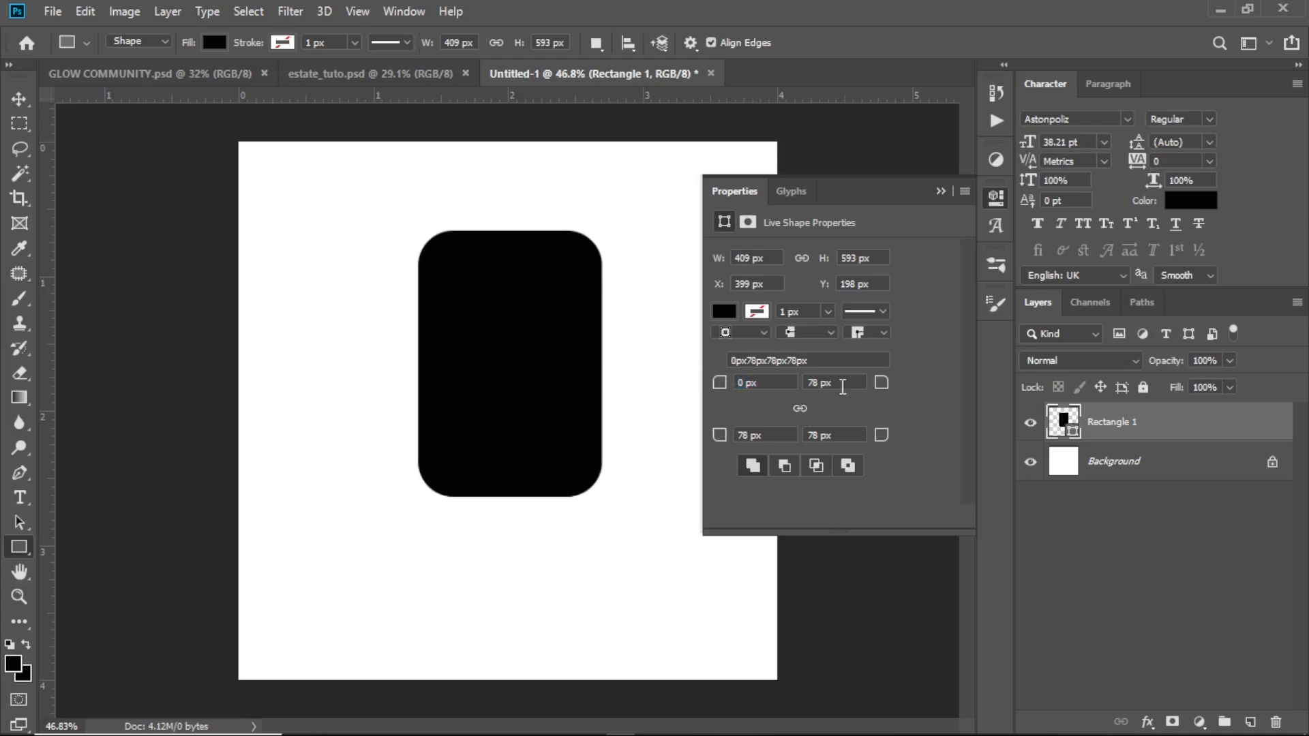
drag(880, 394, 1002, 400)
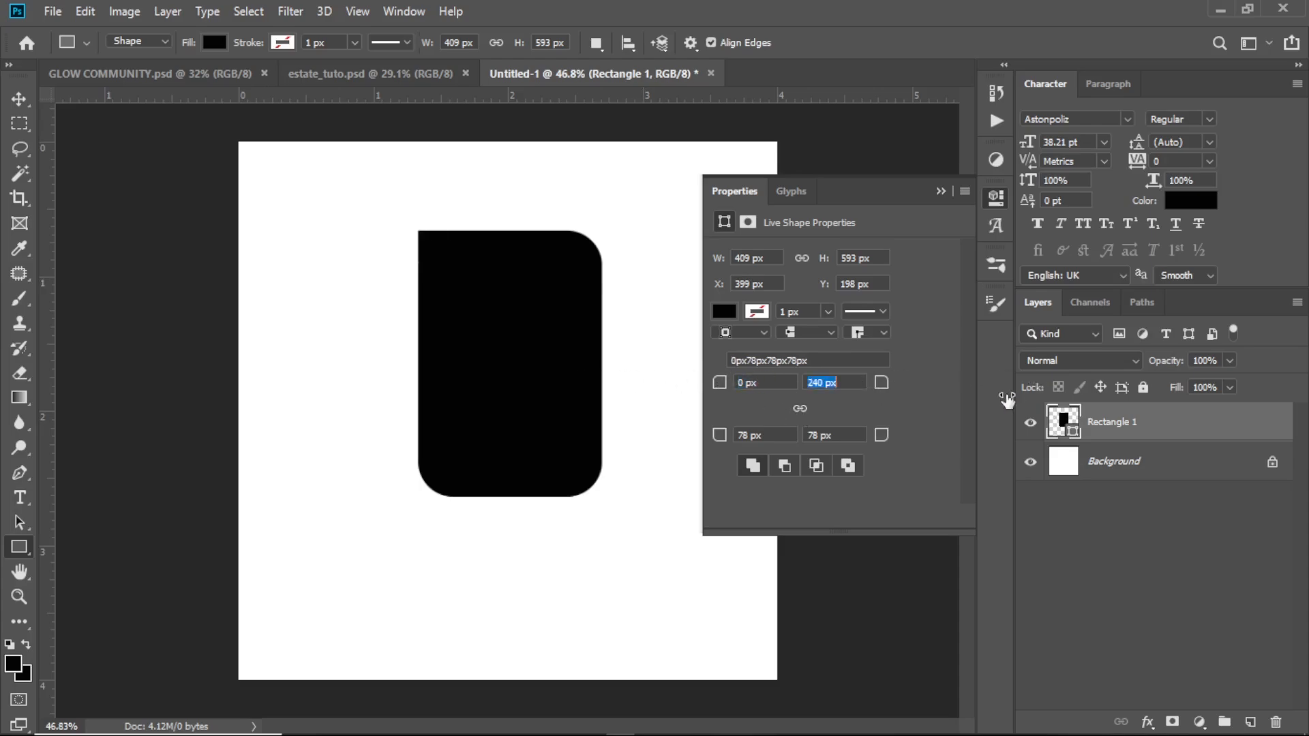
drag(838, 387, 631, 392)
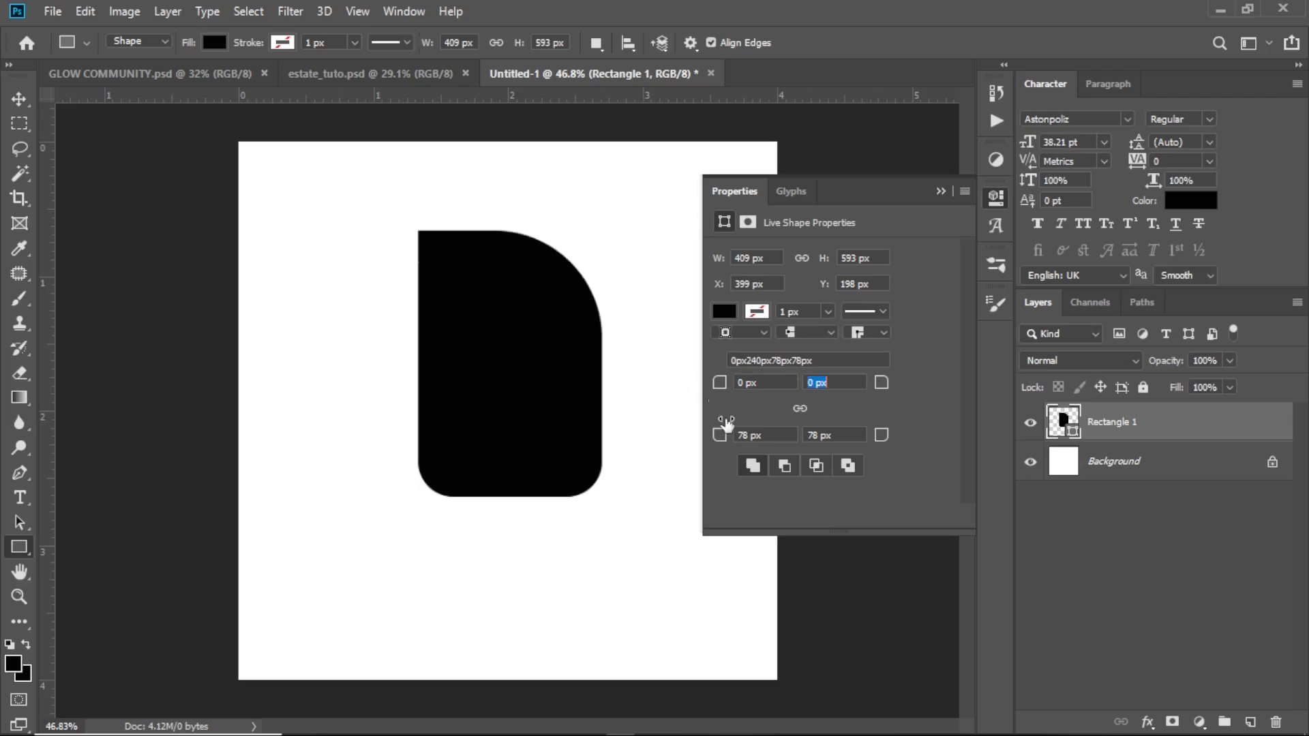
drag(722, 439, 599, 444)
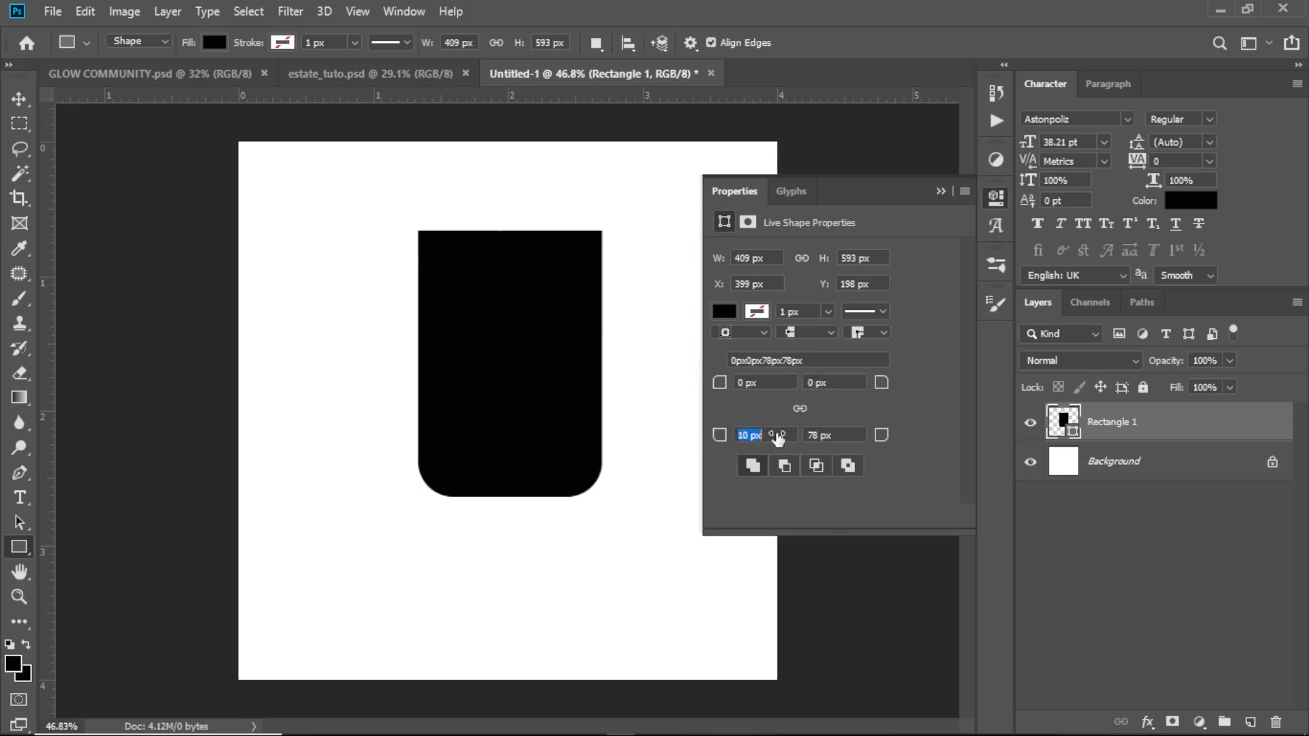
drag(881, 435, 1133, 442)
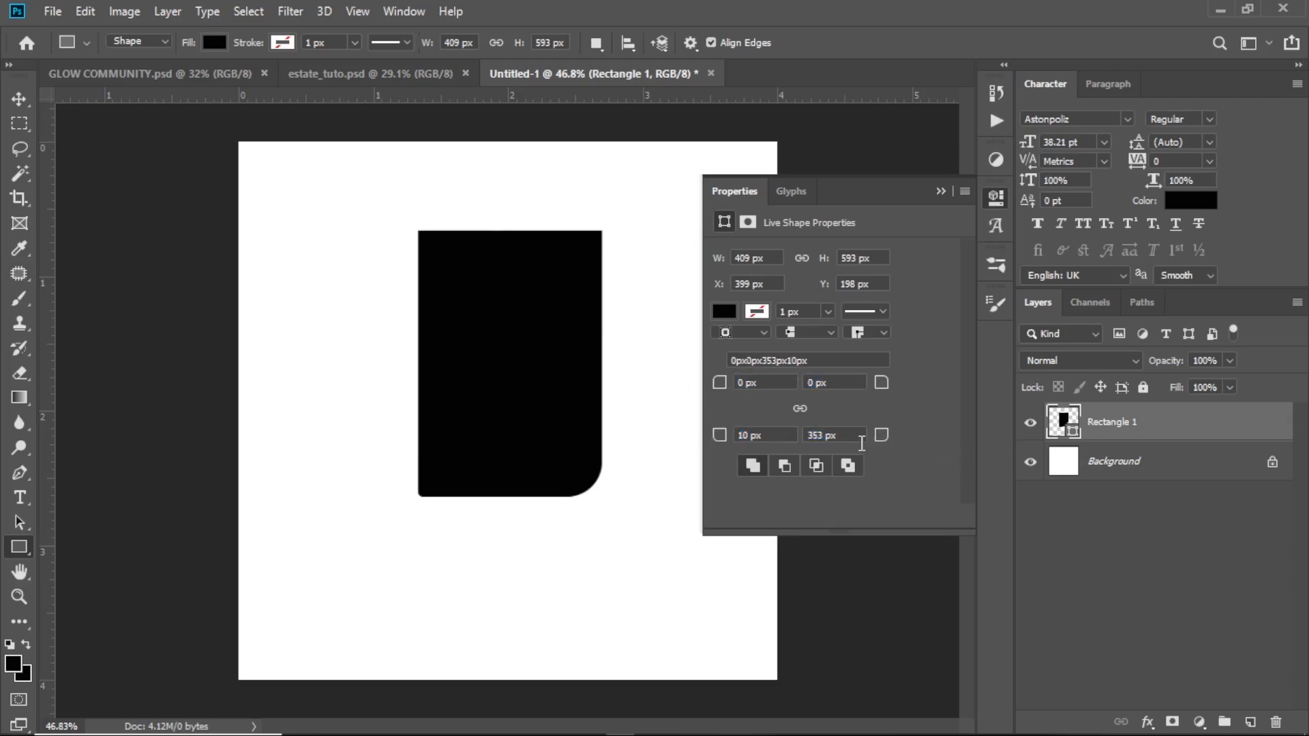
drag(888, 442, 514, 452)
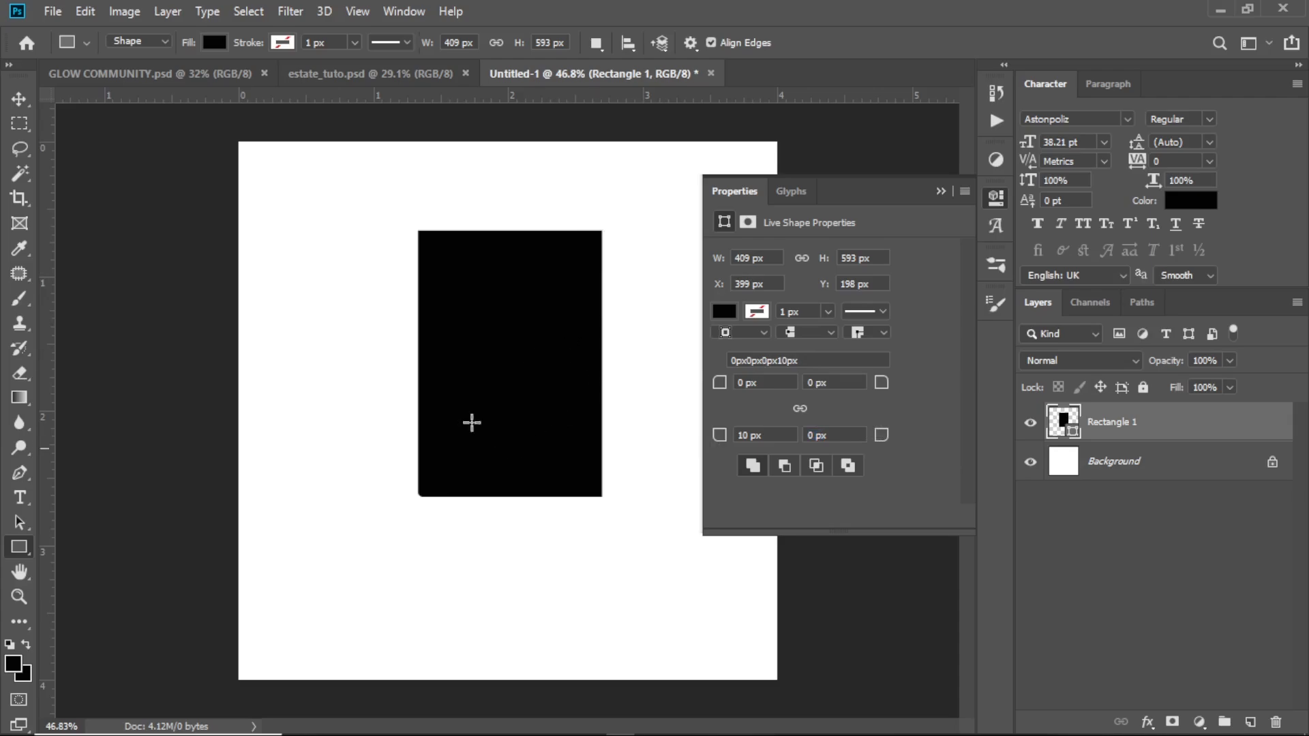
Round only the rectangle's top-right and bottom-left corners to 198 px, then collapse the shape properties
drag(881, 386, 1021, 394)
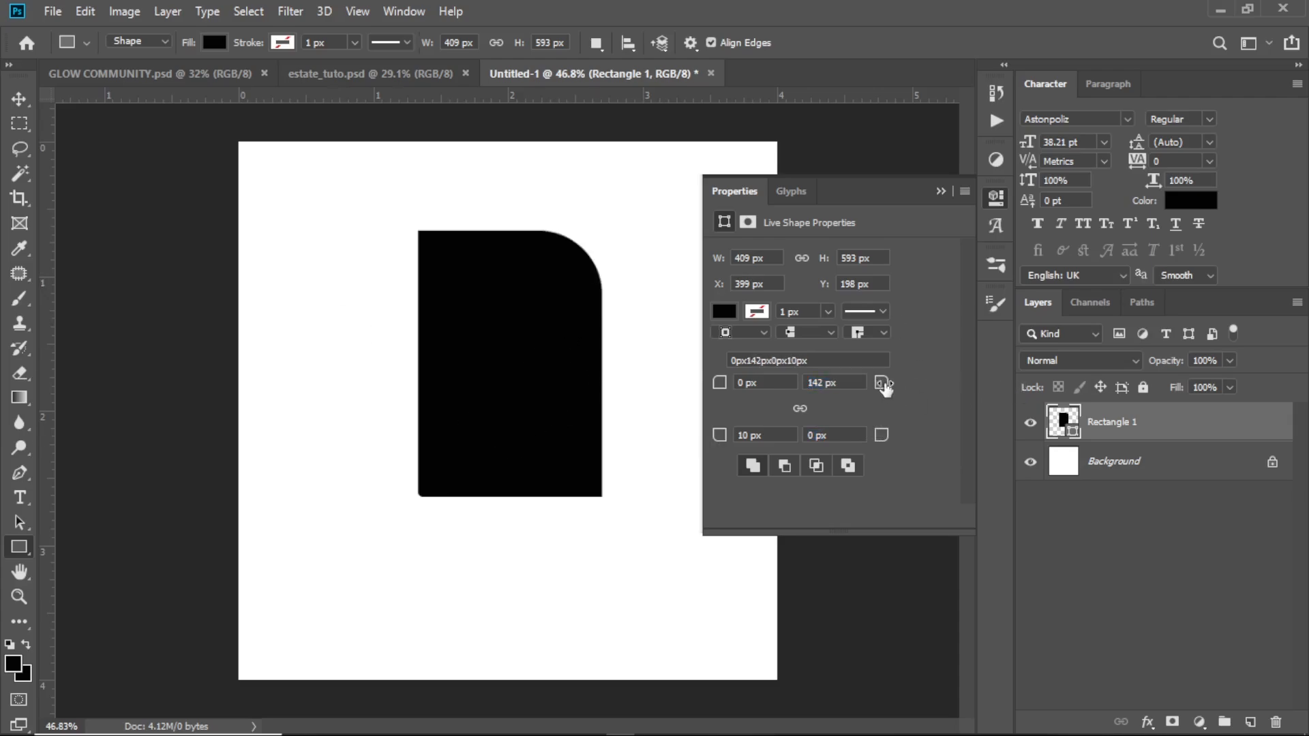
drag(881, 384, 934, 394)
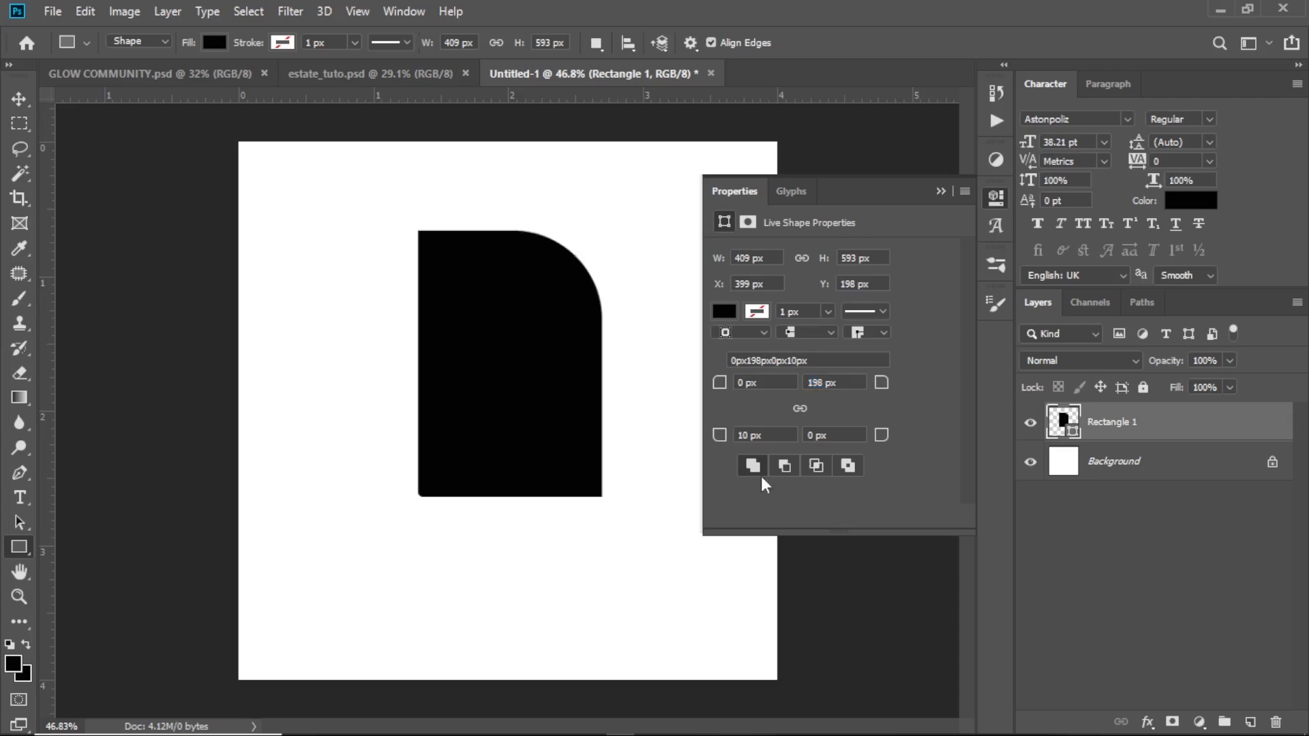
drag(719, 436, 900, 461)
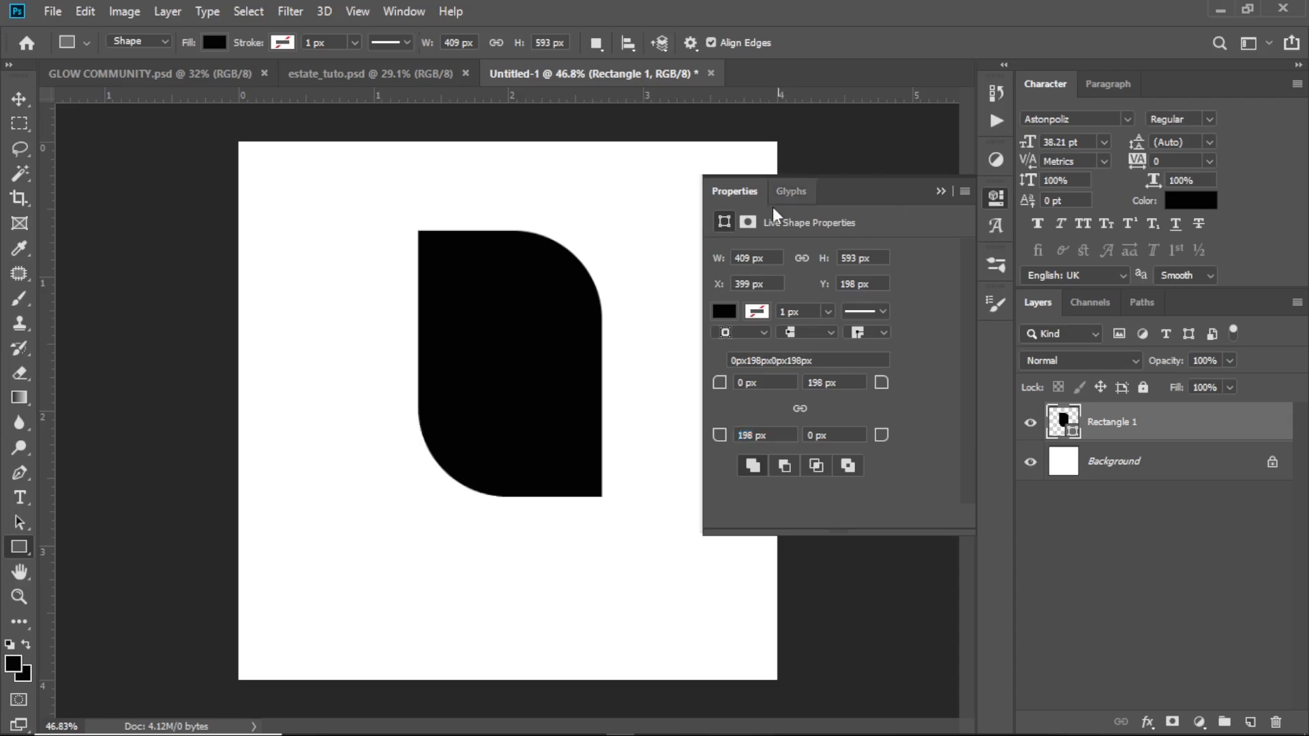
click(941, 191)
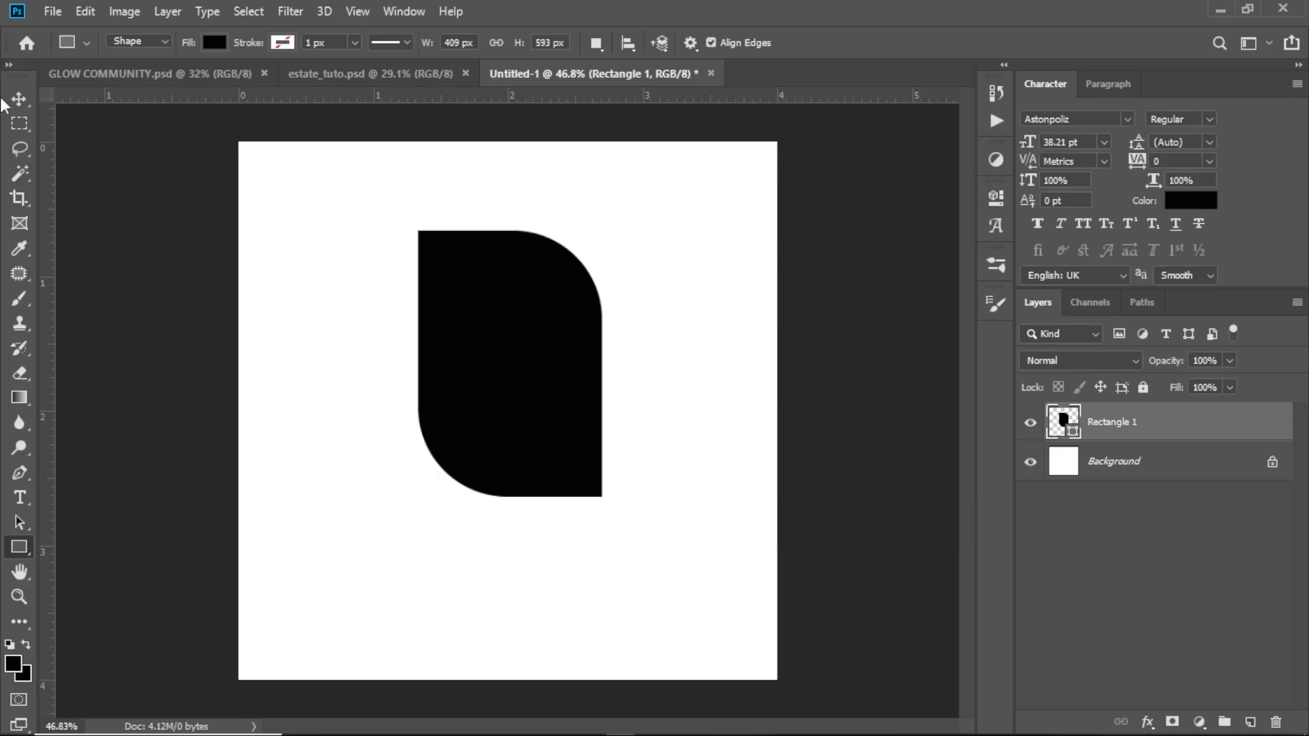
Reduce the leaf shape's height to about 84.82% and move it down and slightly left on the canvas
key(v)
drag(509, 496, 511, 455)
drag(526, 345, 503, 403)
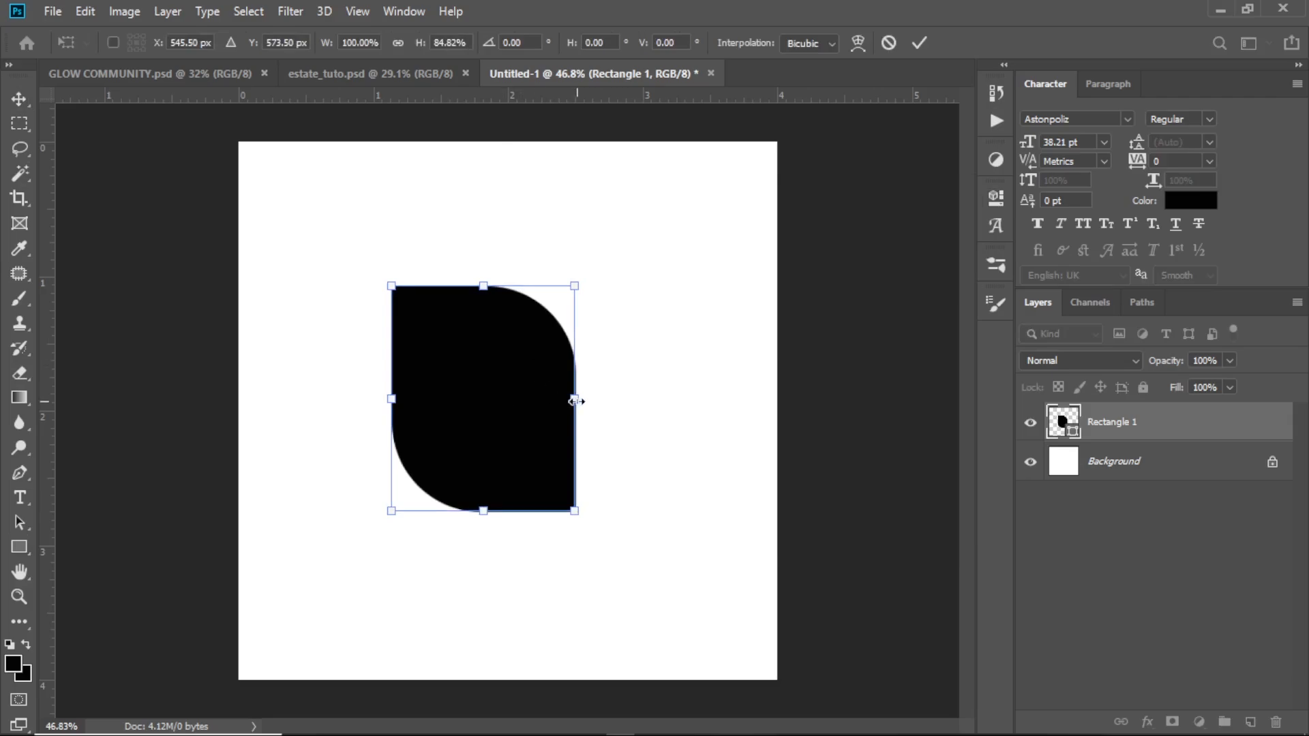
Add a dark red (#590303) solid color fill layer directly above the Background layer
click(1163, 479)
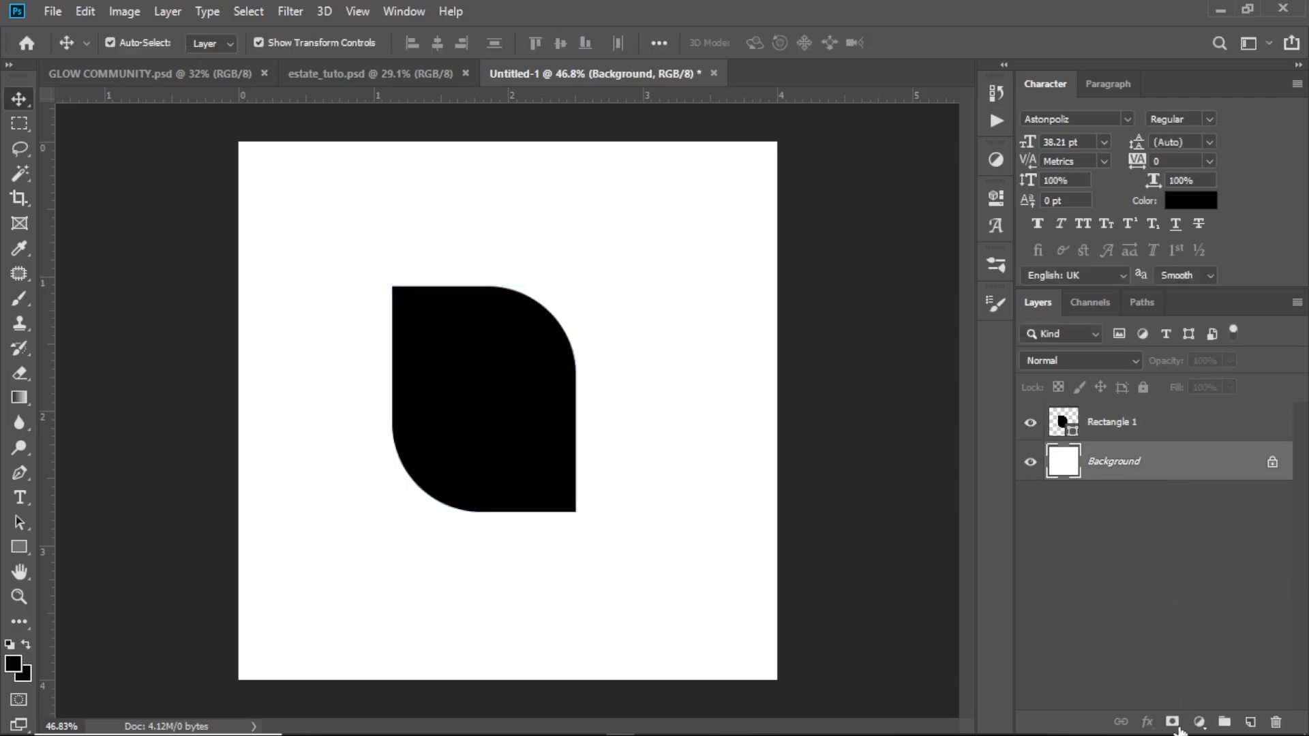
click(1199, 721)
click(1192, 386)
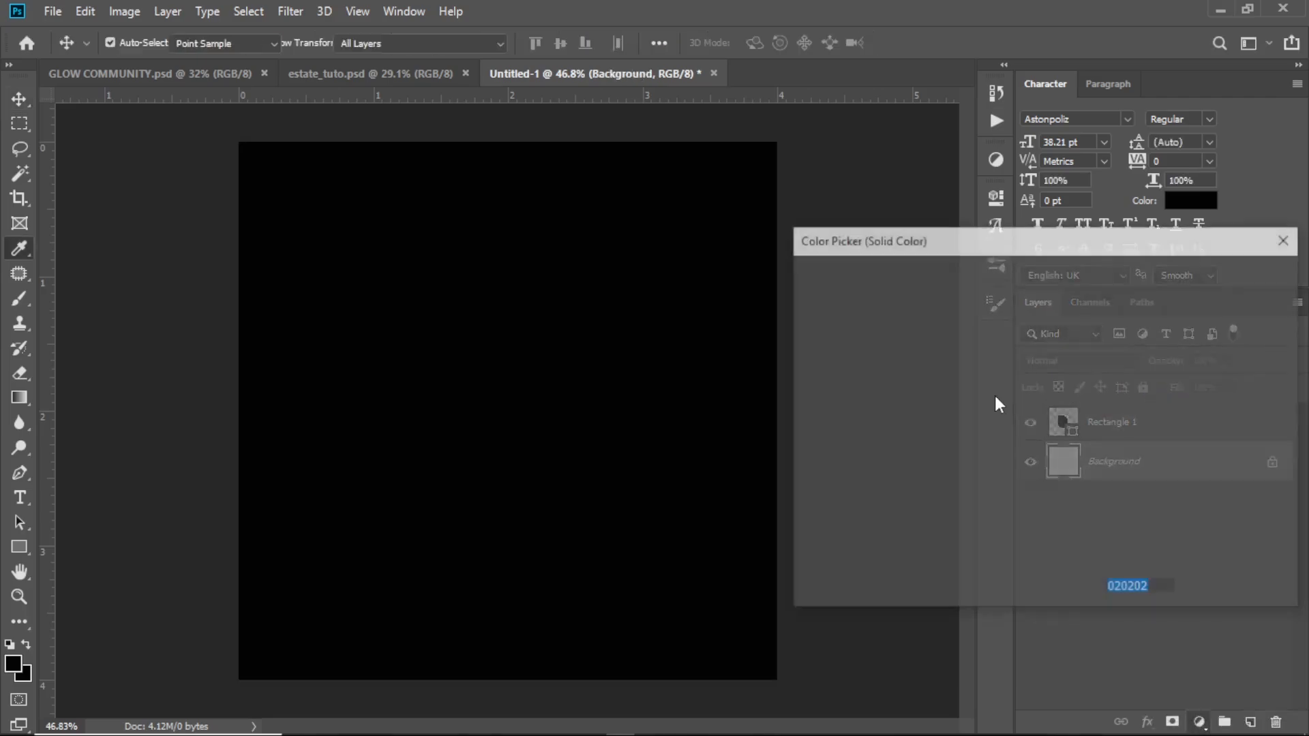
click(1034, 441)
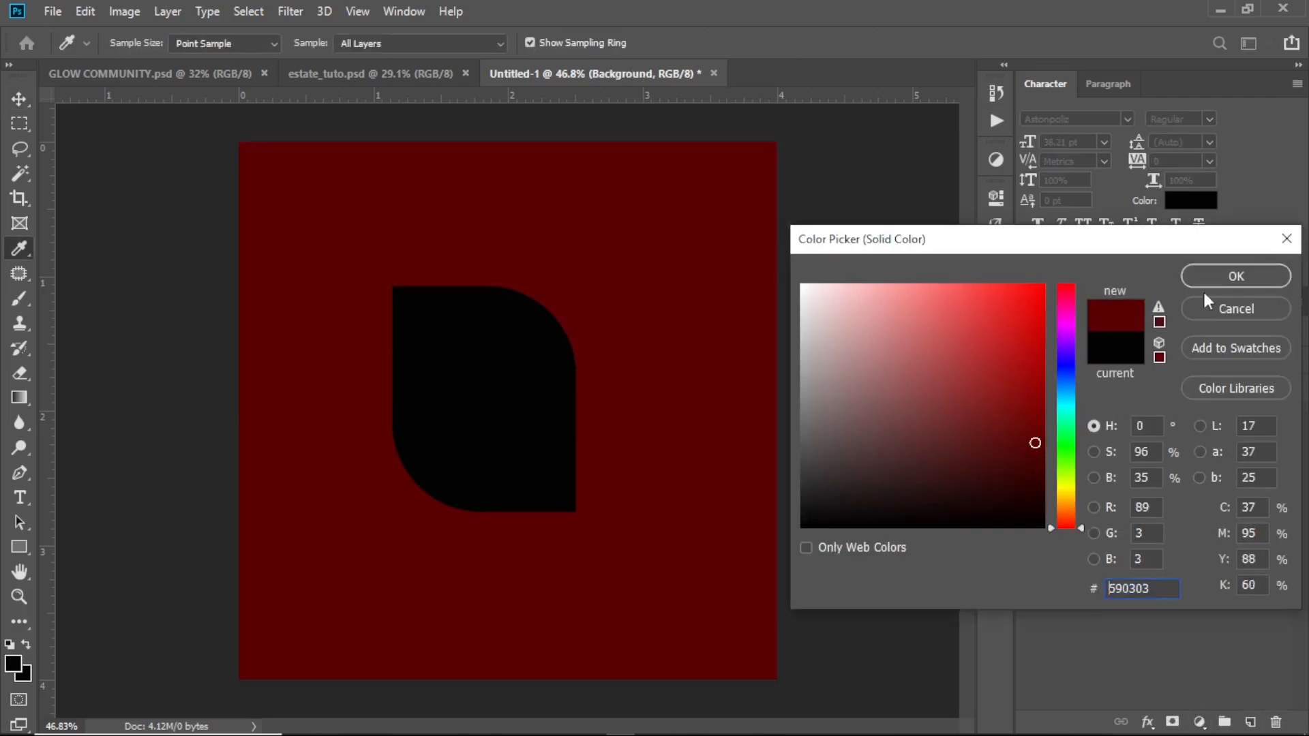
click(1233, 276)
Change the leaf shape's fill color to off-white #faf8f8
click(464, 414)
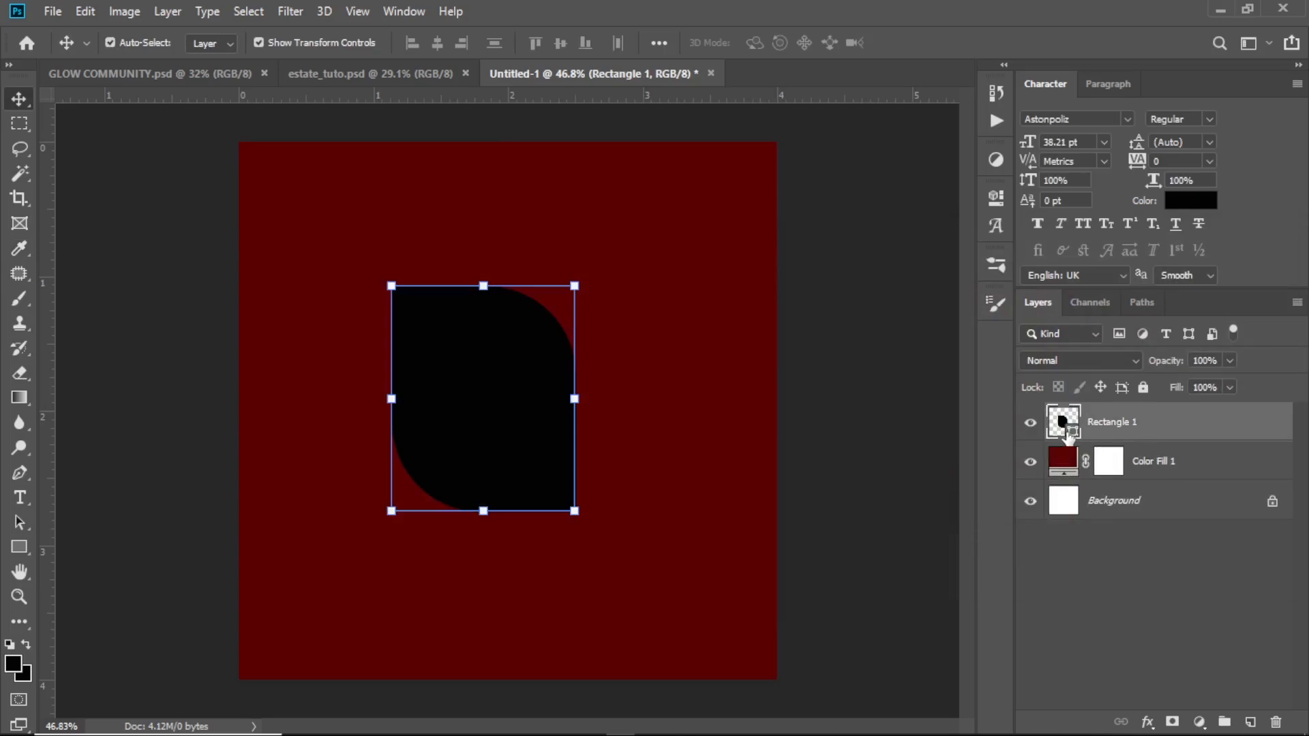
double_click(1076, 435)
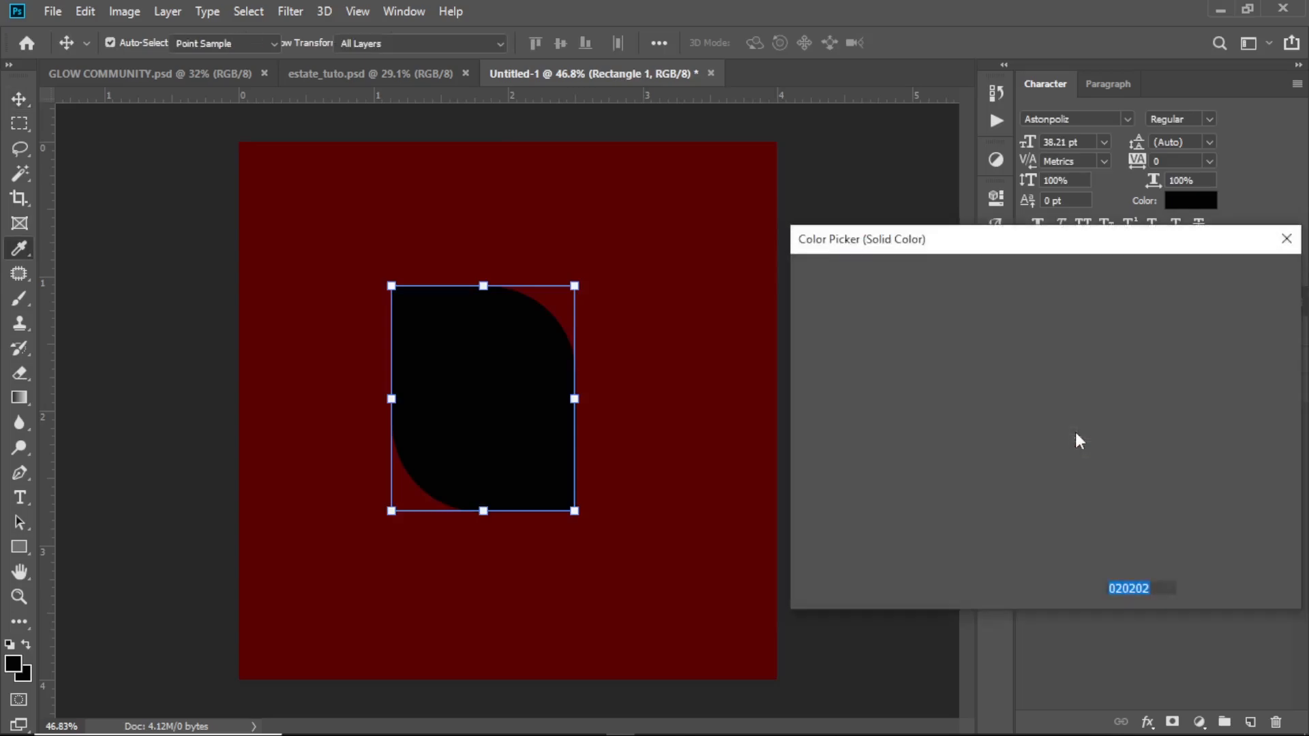
click(803, 290)
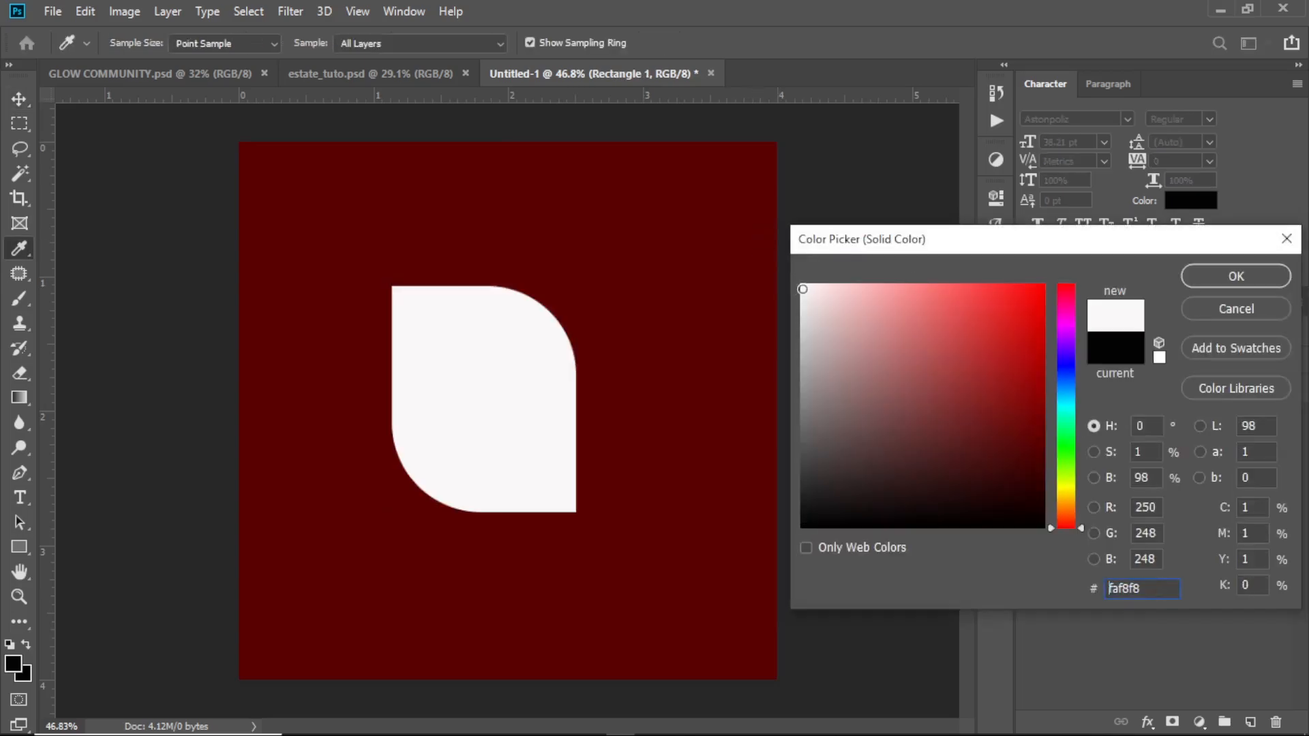
click(1232, 285)
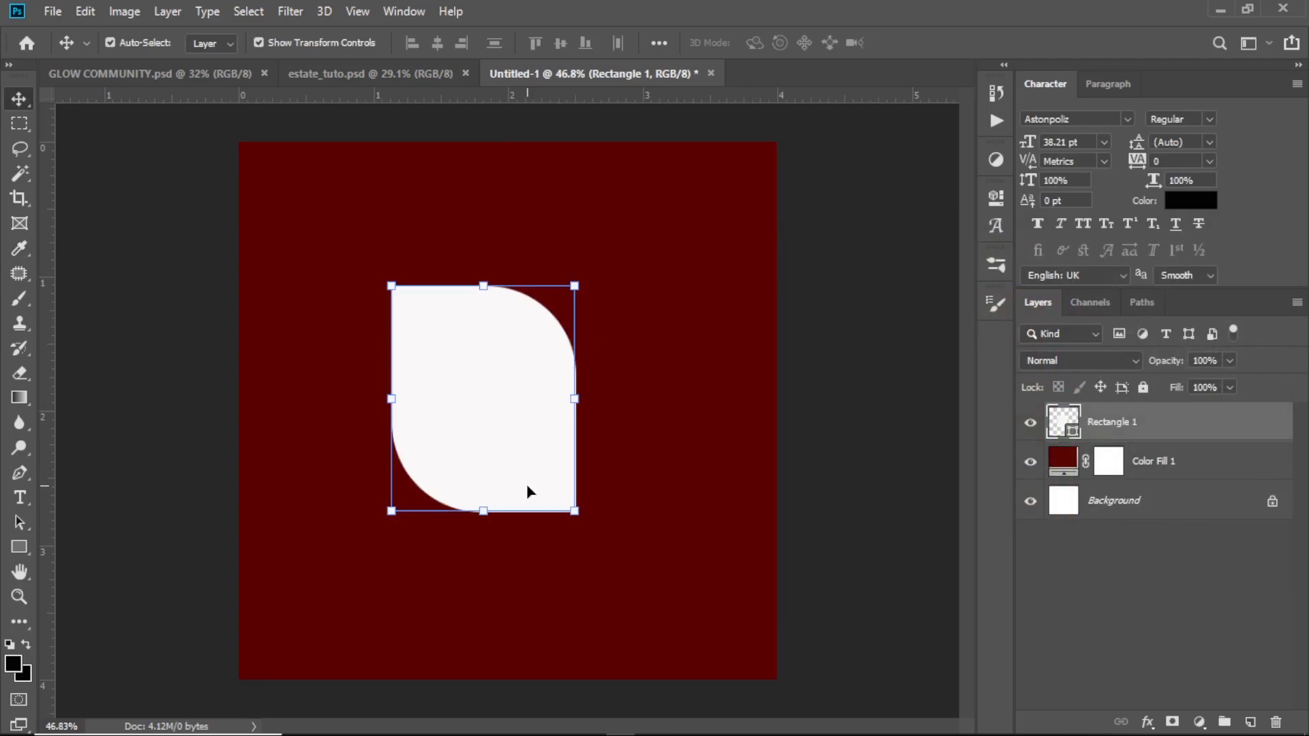
Reduce the leaf shape's height to about 94.83%, rotate it about 36.69° clockwise and apply the transformation
drag(488, 507, 488, 500)
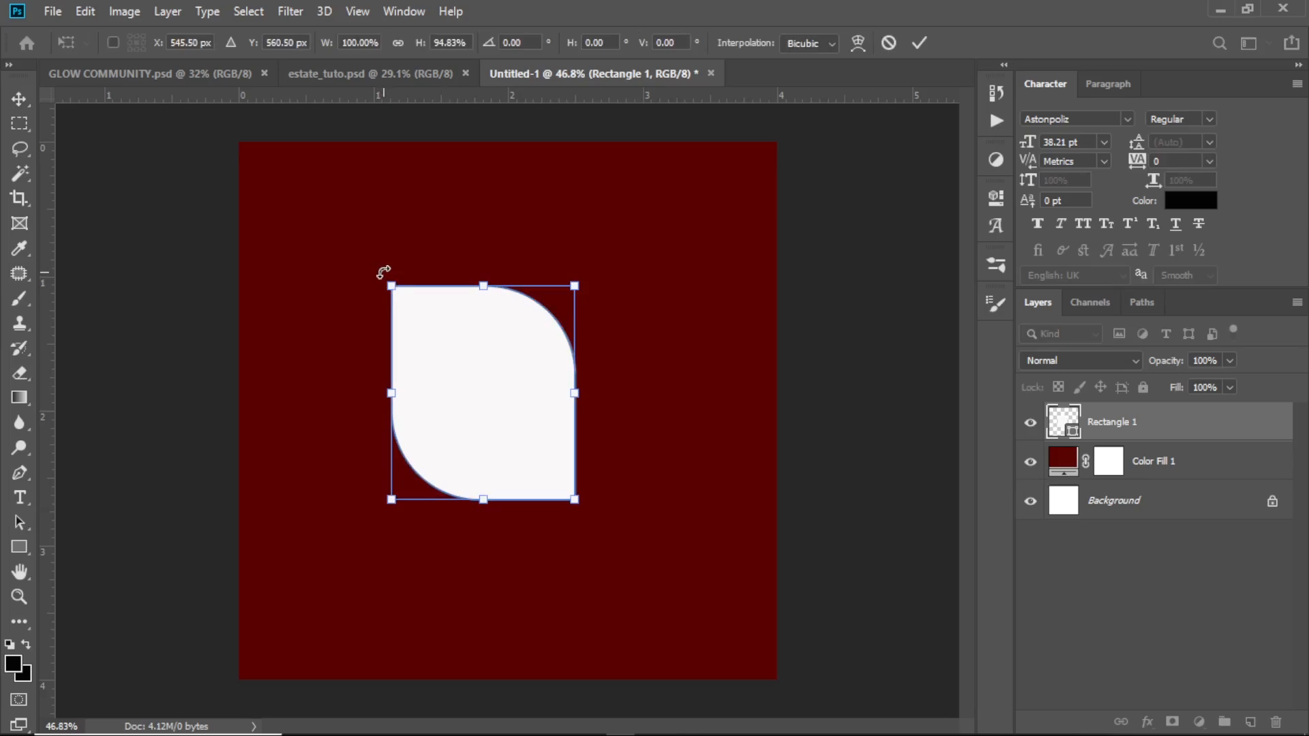
drag(382, 274, 481, 330)
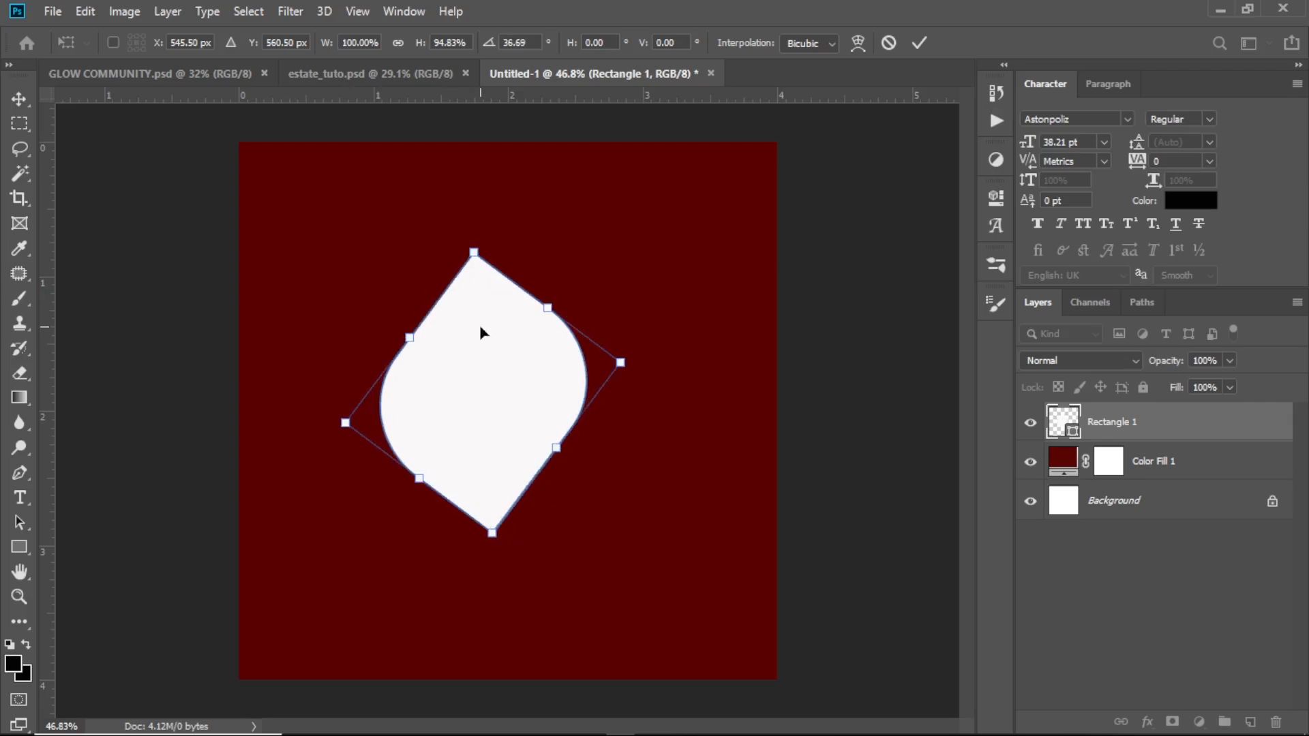
click(920, 43)
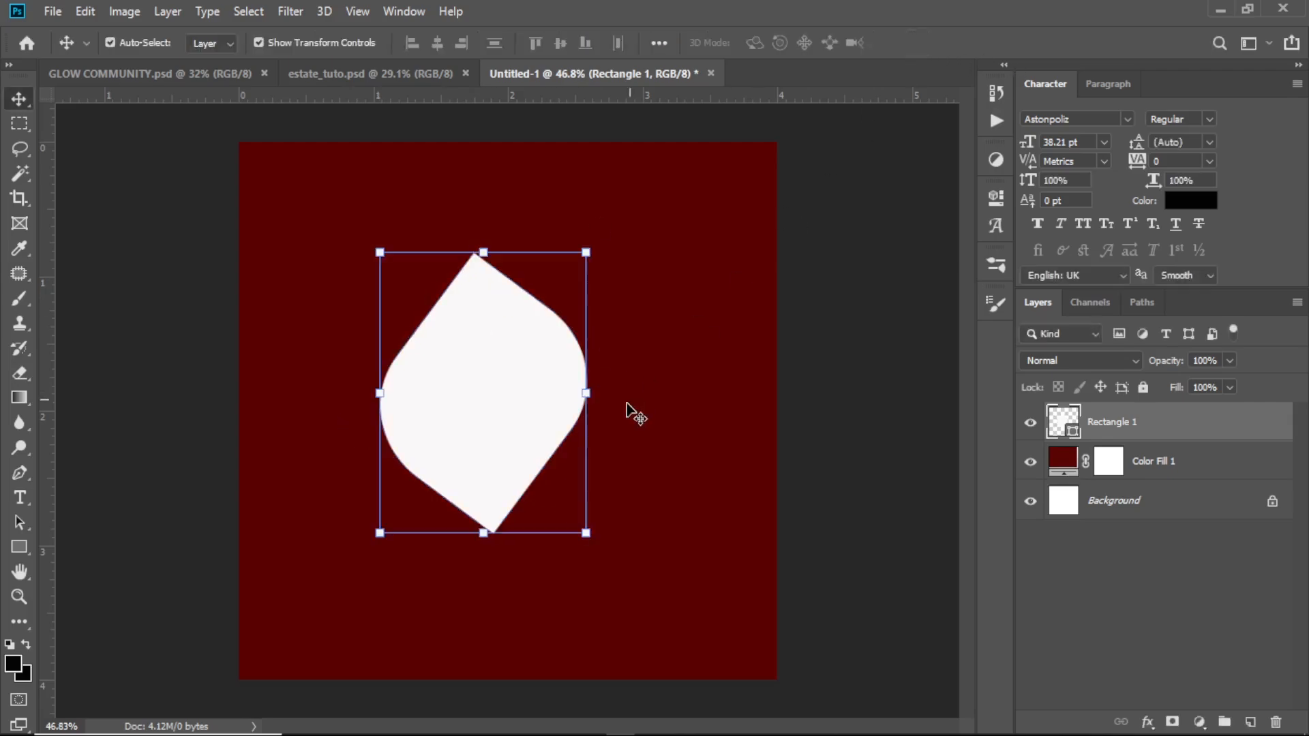
Compress the rotated leaf shape vertically to about 93.48% of its height and apply the transformation
mouse_move(493, 535)
mouse_down()
mouse_move(492, 513)
mouse_move(495, 525)
mouse_up()
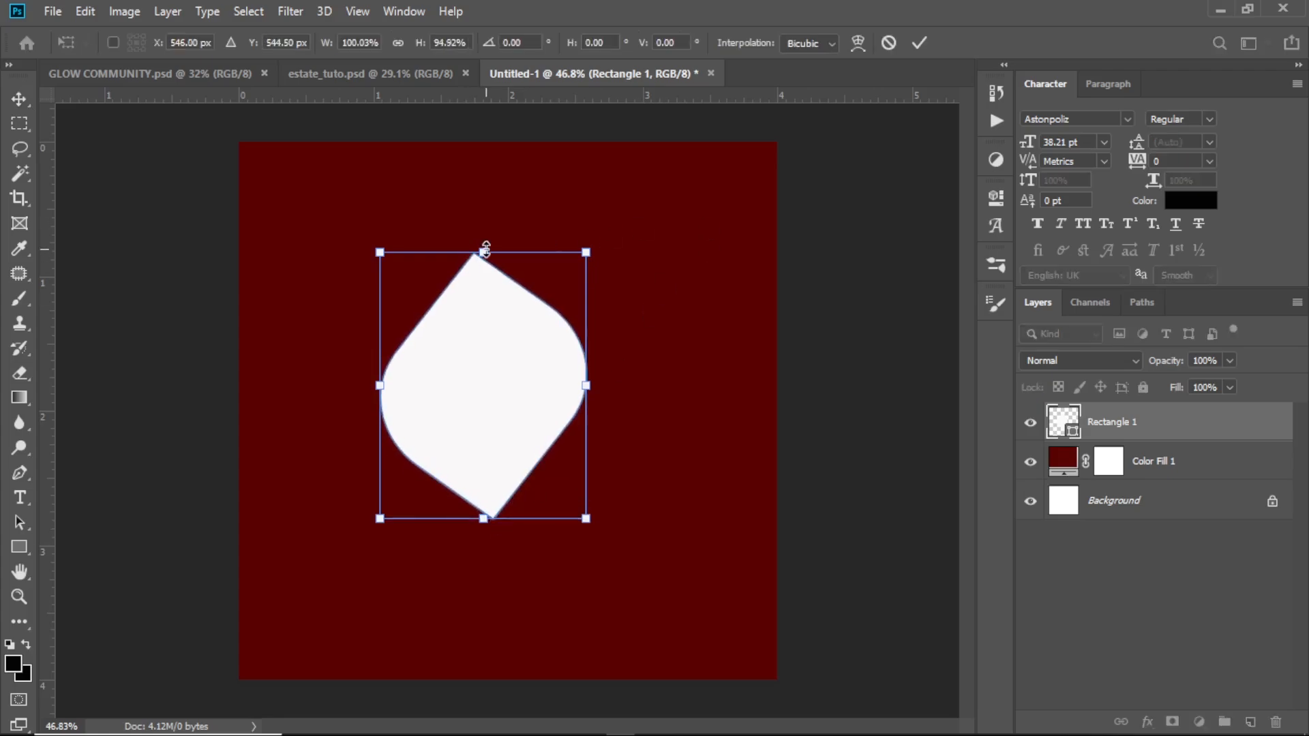
drag(484, 251, 484, 257)
click(920, 43)
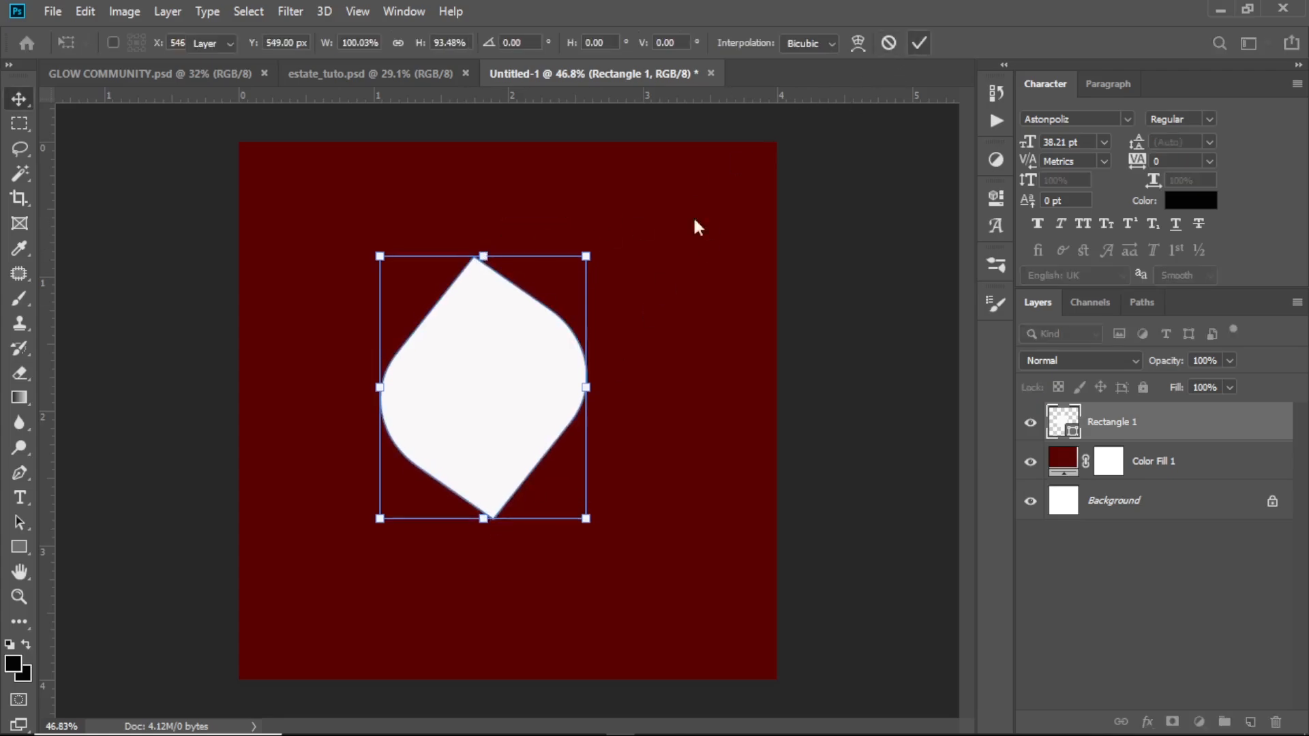
Move the leaf shape toward the canvas's left side and arrange it with three duplicates in a narrow-gapped four-petal cluster
drag(532, 358, 454, 359)
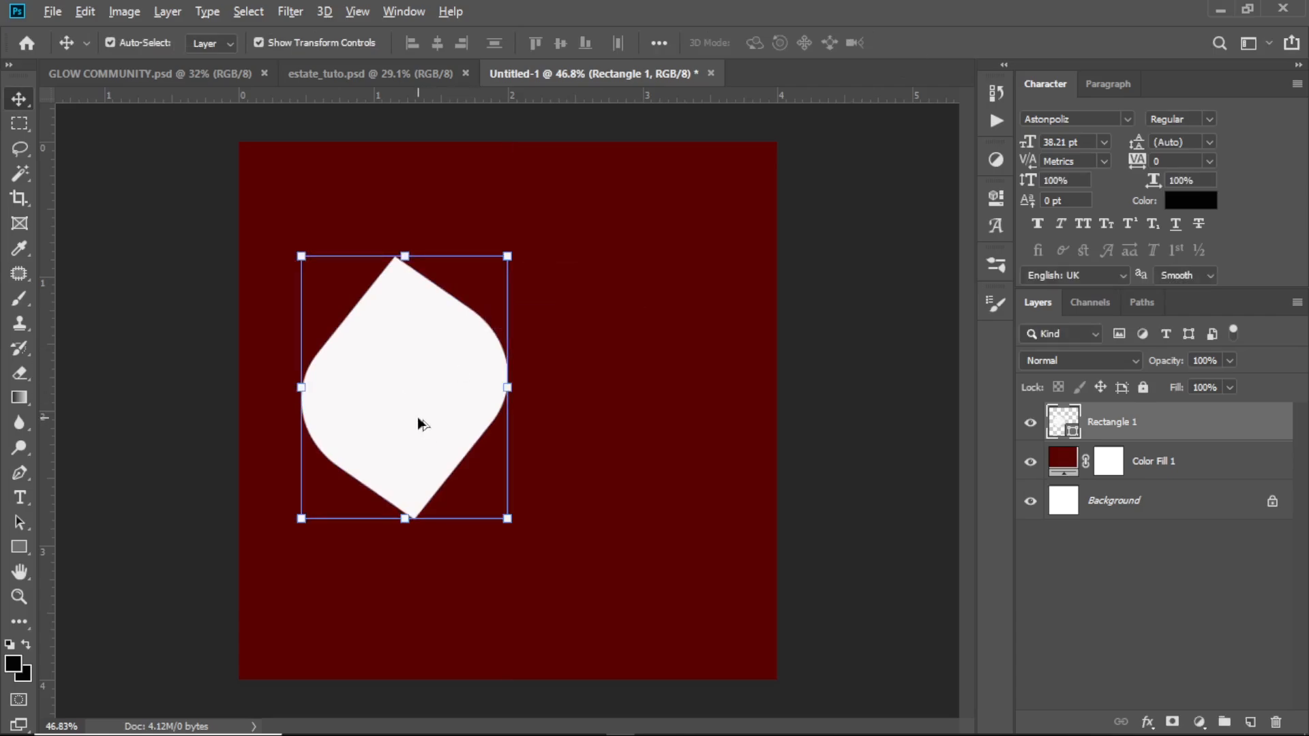
drag(444, 426, 534, 198)
drag(607, 284, 669, 339)
drag(358, 416, 365, 416)
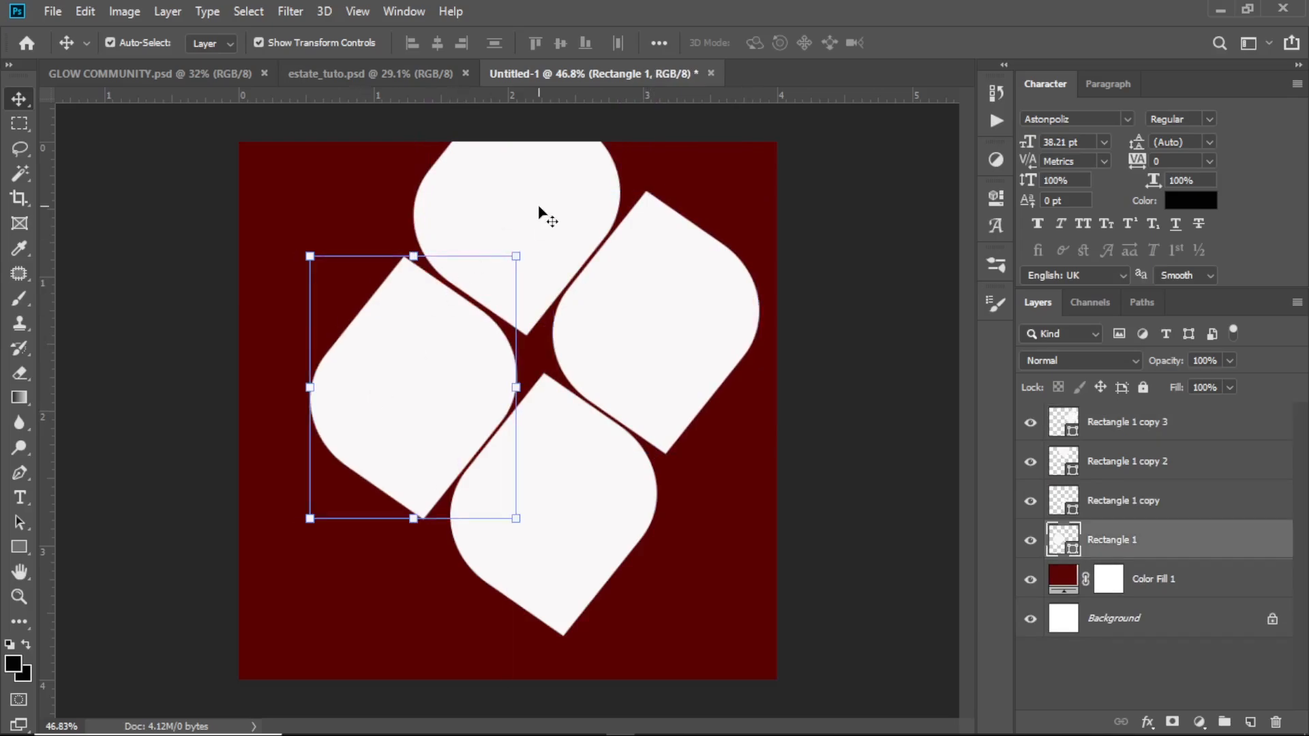
Group the four leaf shape layers, then scale the group to about 70.83%, rotate it about 33.76° clockwise and center it on the canvas
shift+click(1116, 423)
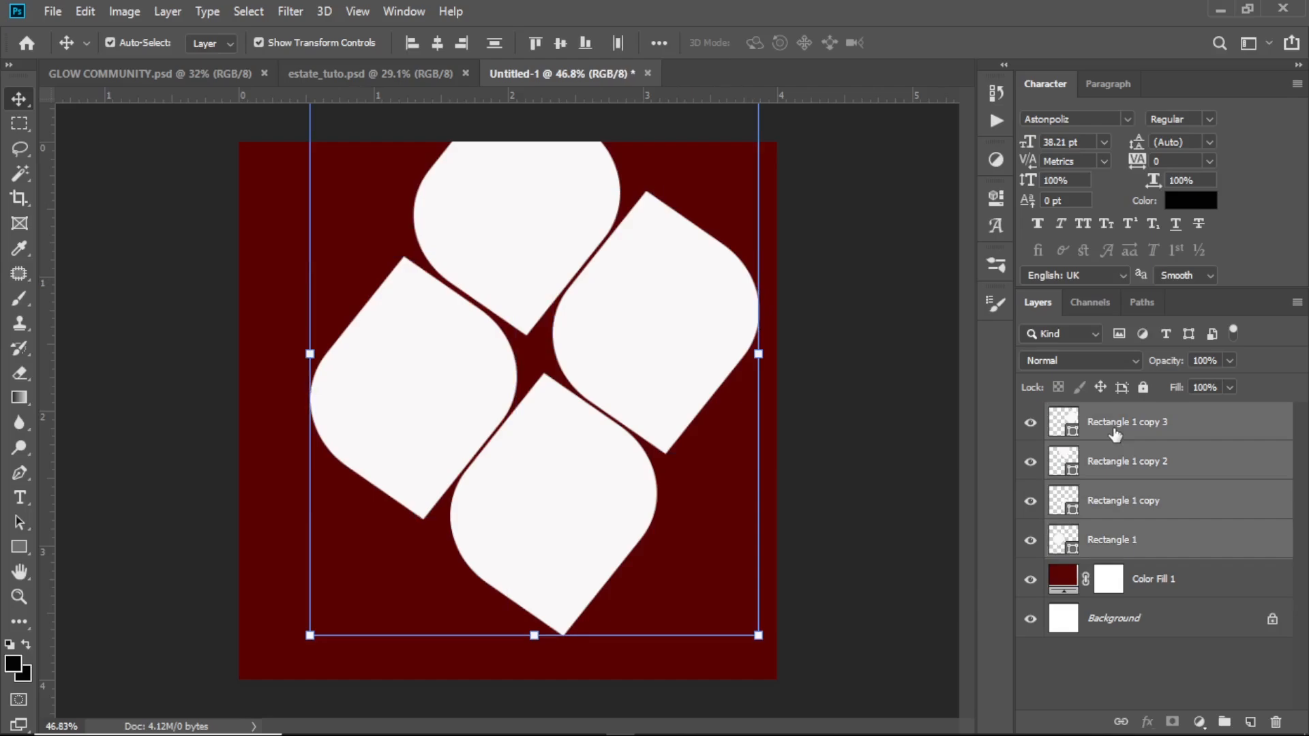
key(ctrl+g)
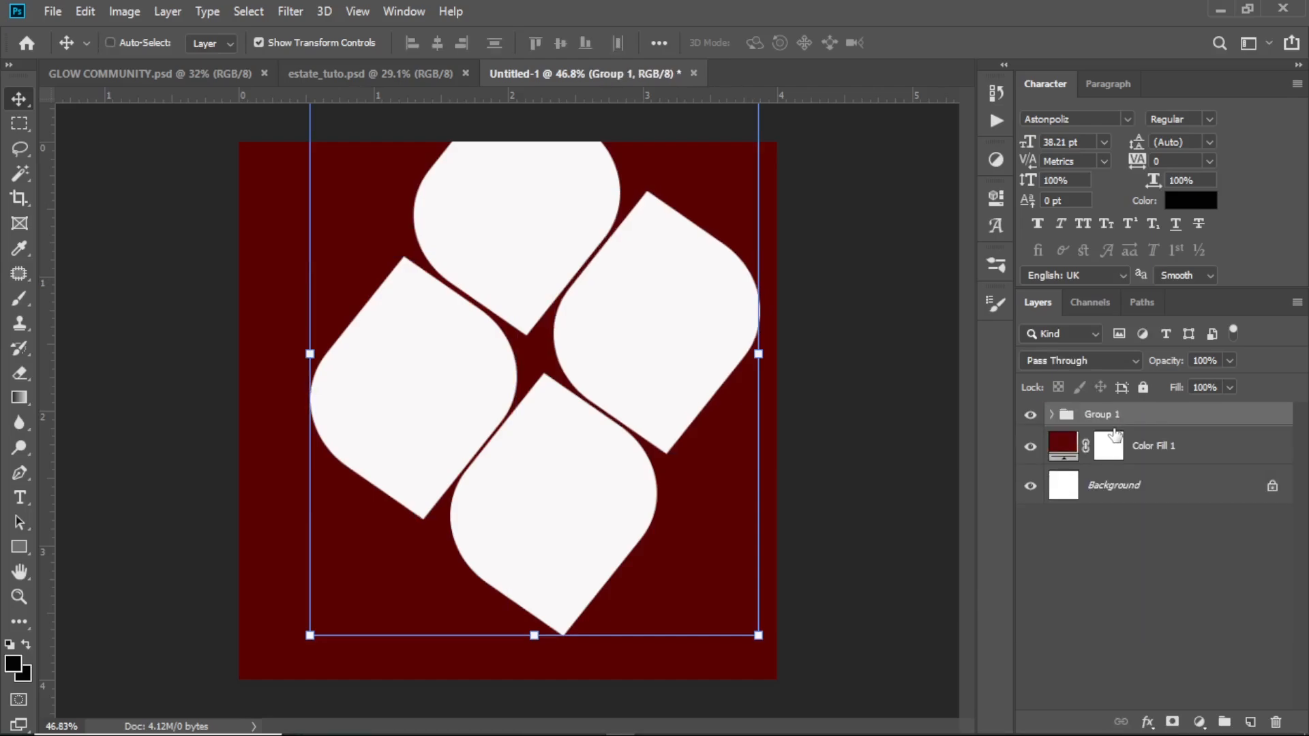
drag(758, 636, 624, 468)
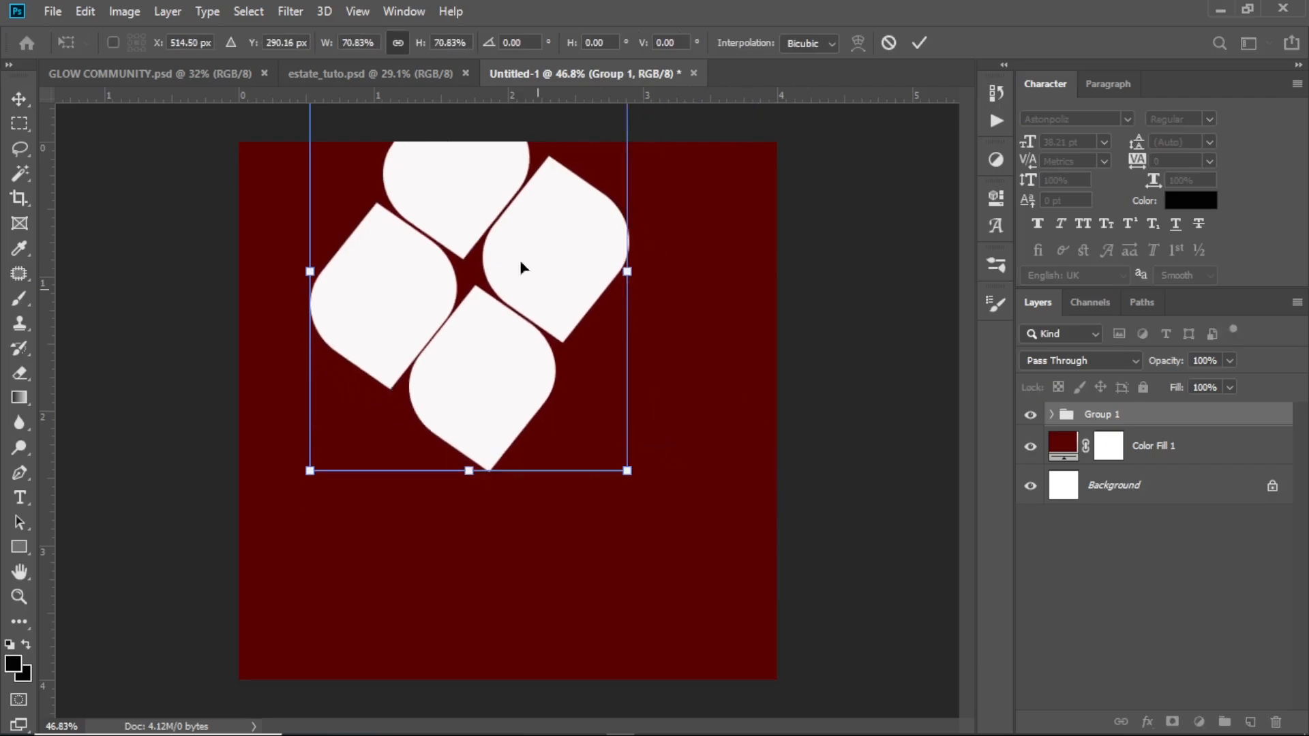
drag(493, 210, 525, 348)
drag(690, 200, 736, 350)
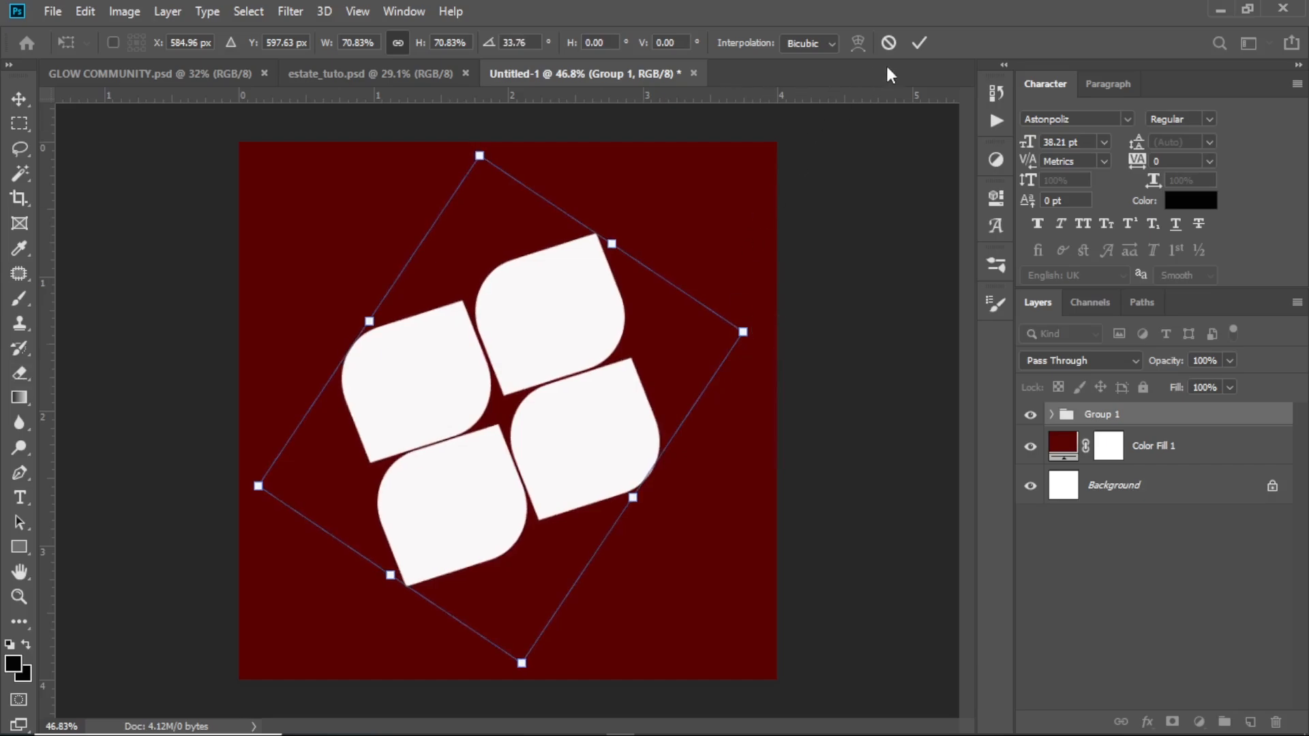
click(921, 43)
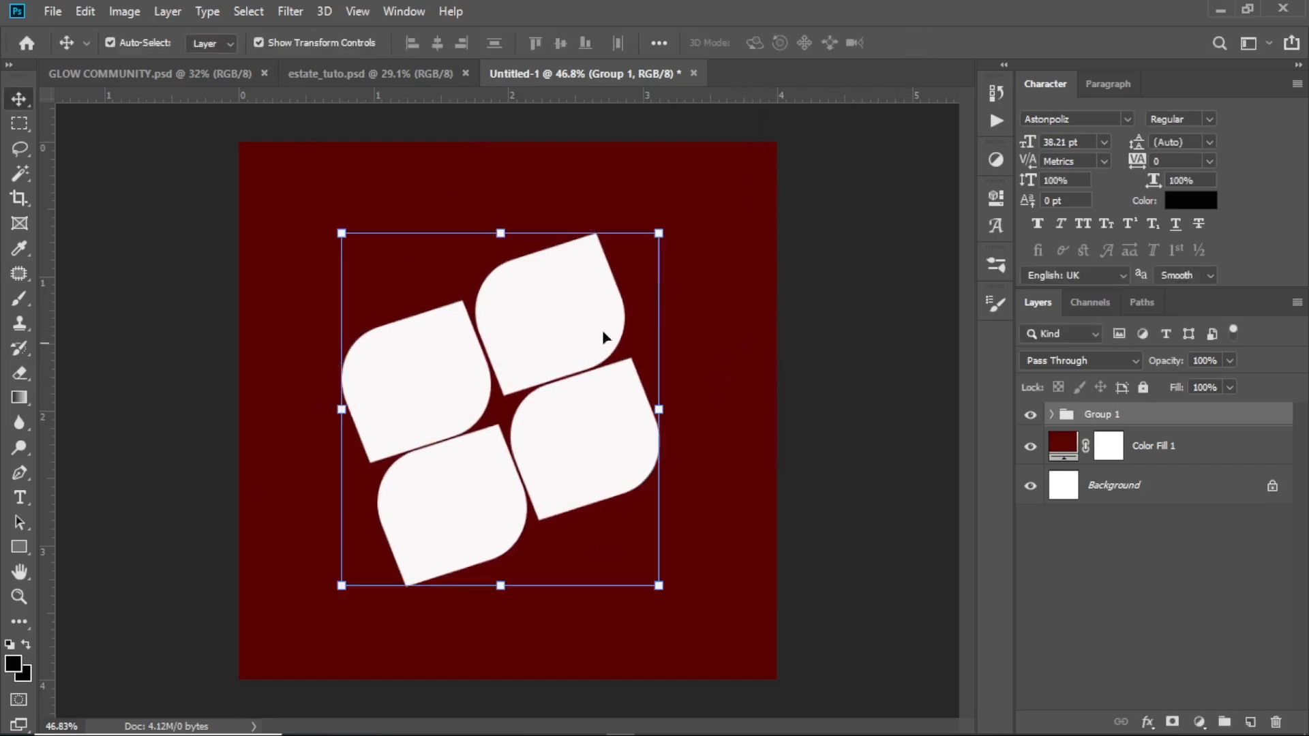
click(818, 248)
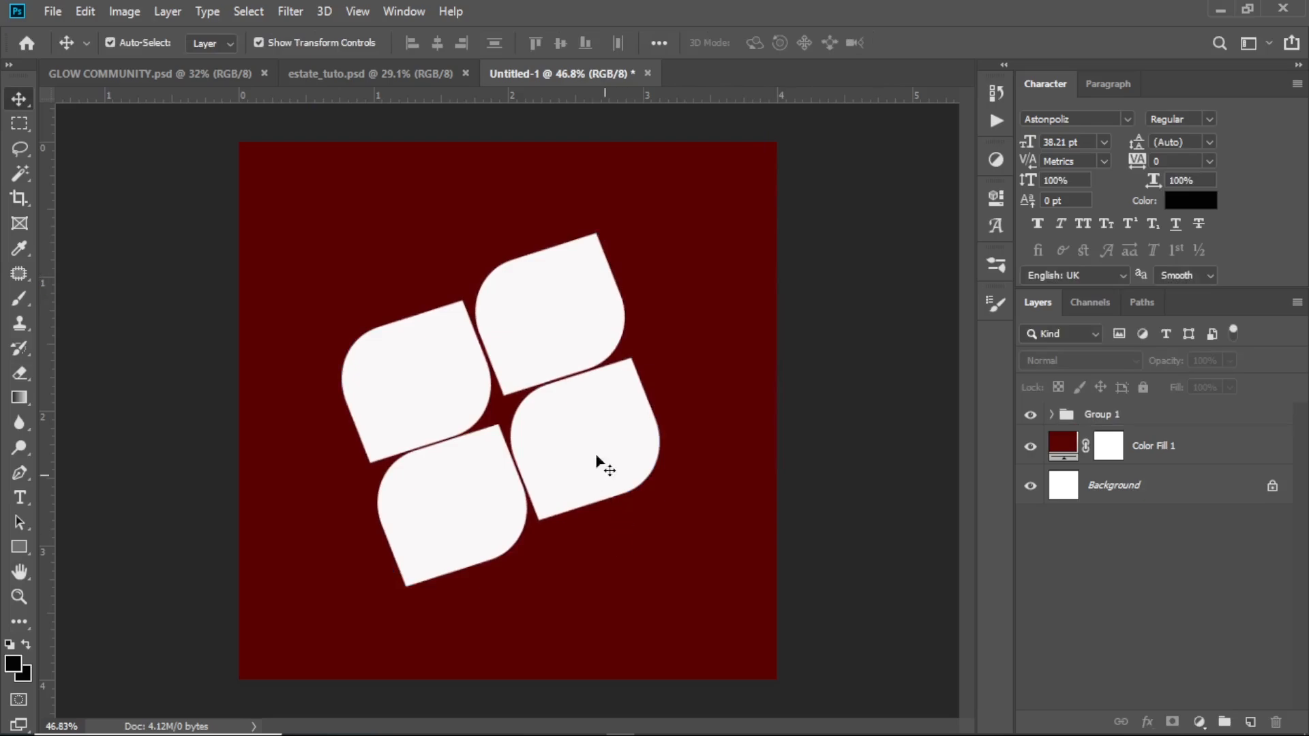
click(592, 430)
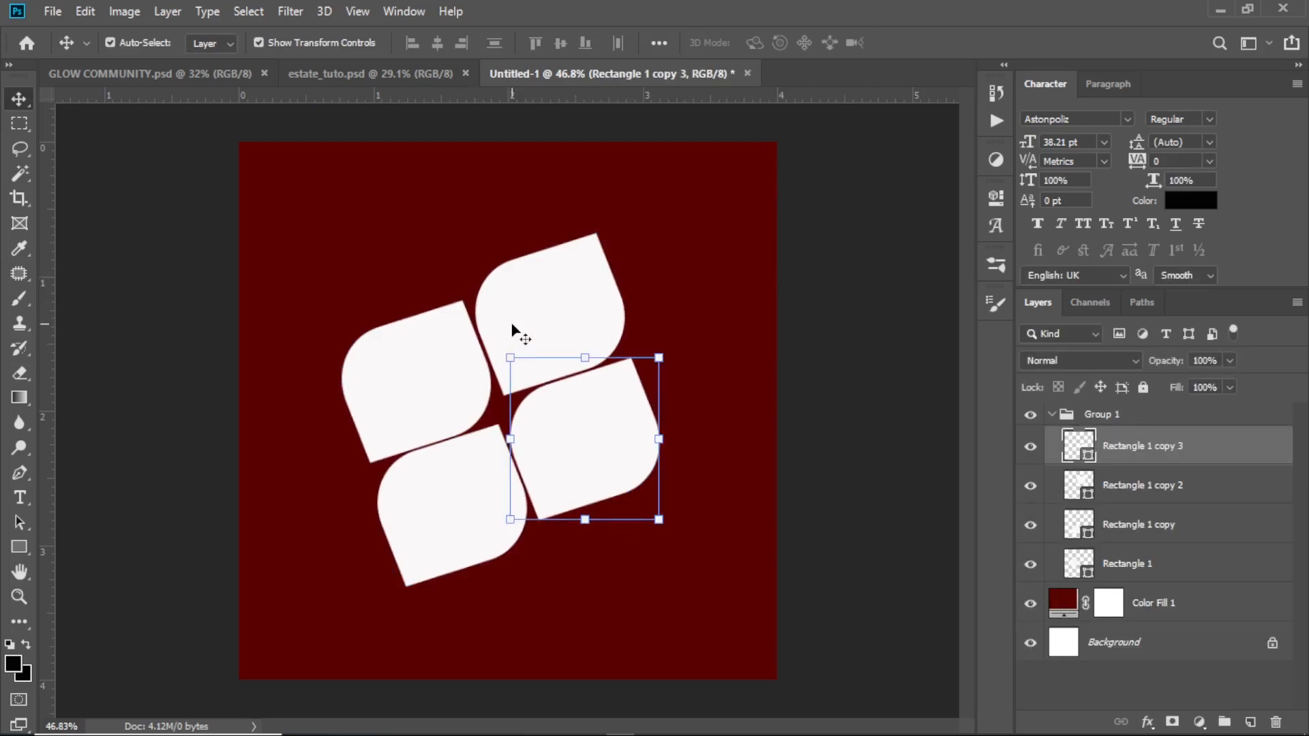
click(477, 504)
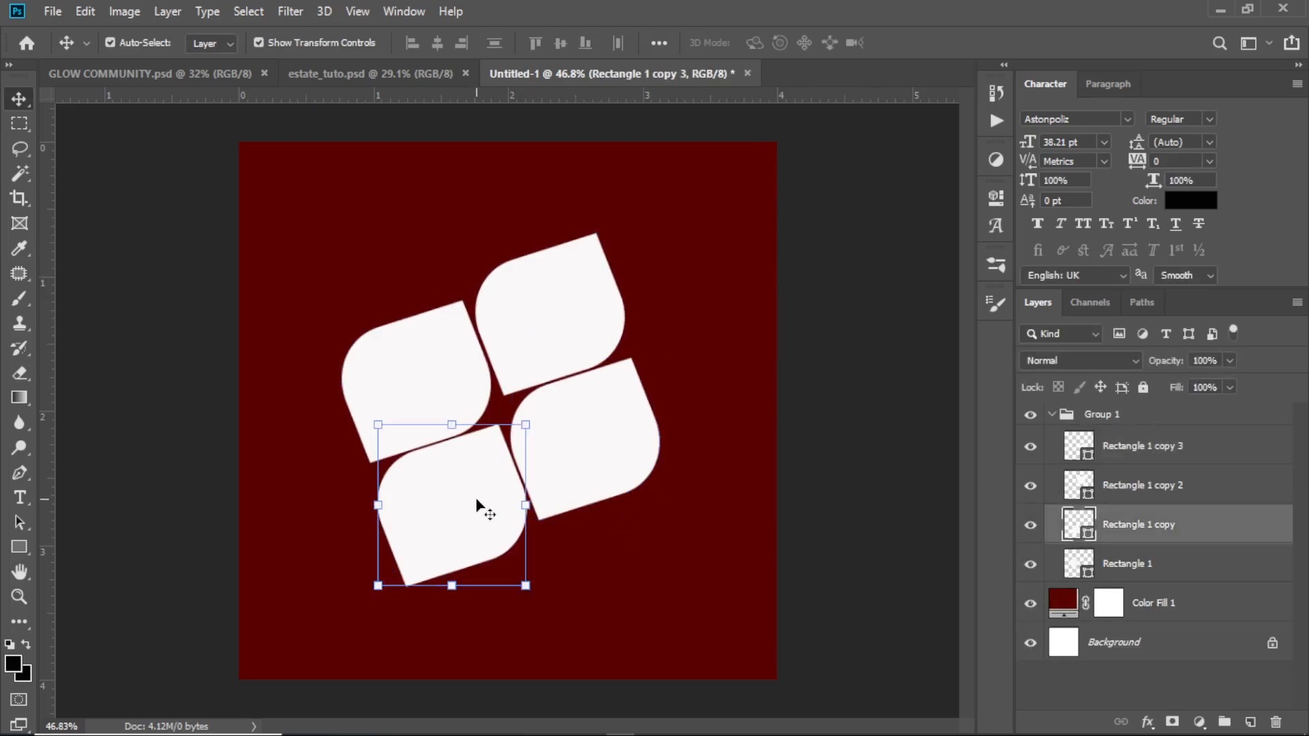
click(558, 351)
click(417, 394)
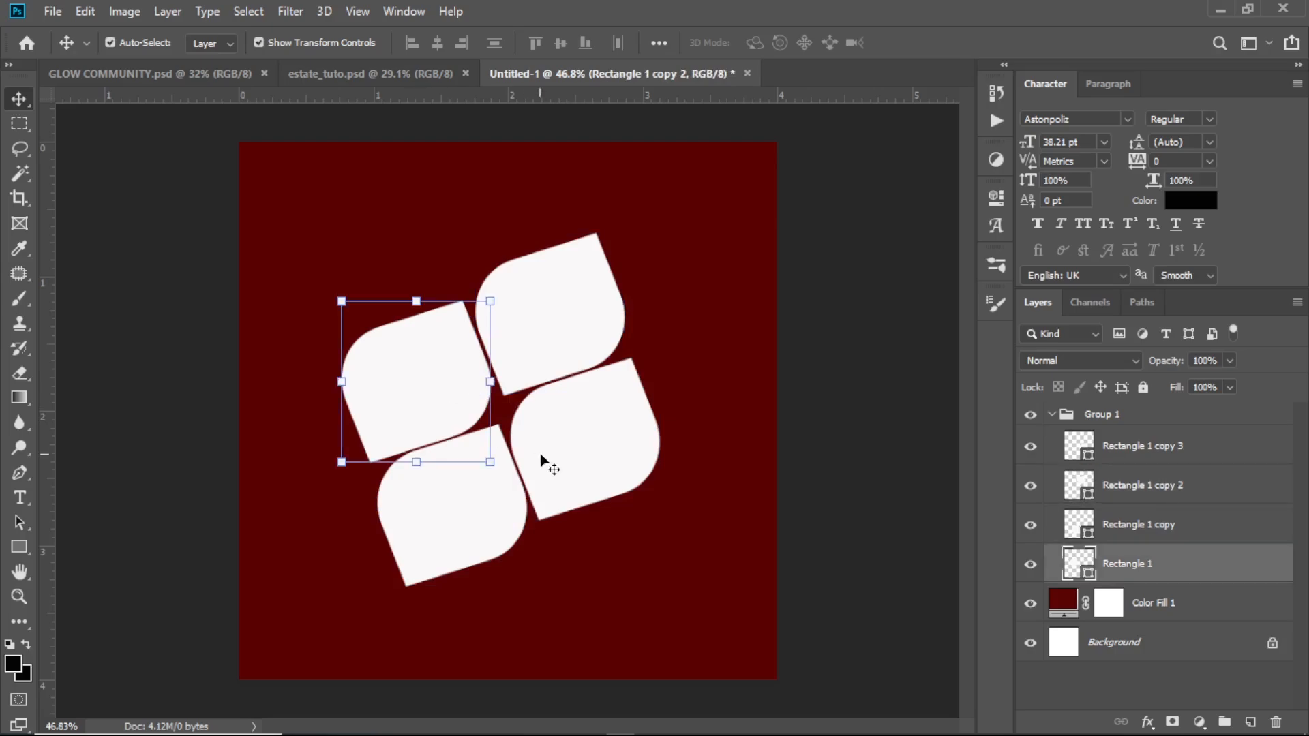
click(541, 457)
click(453, 475)
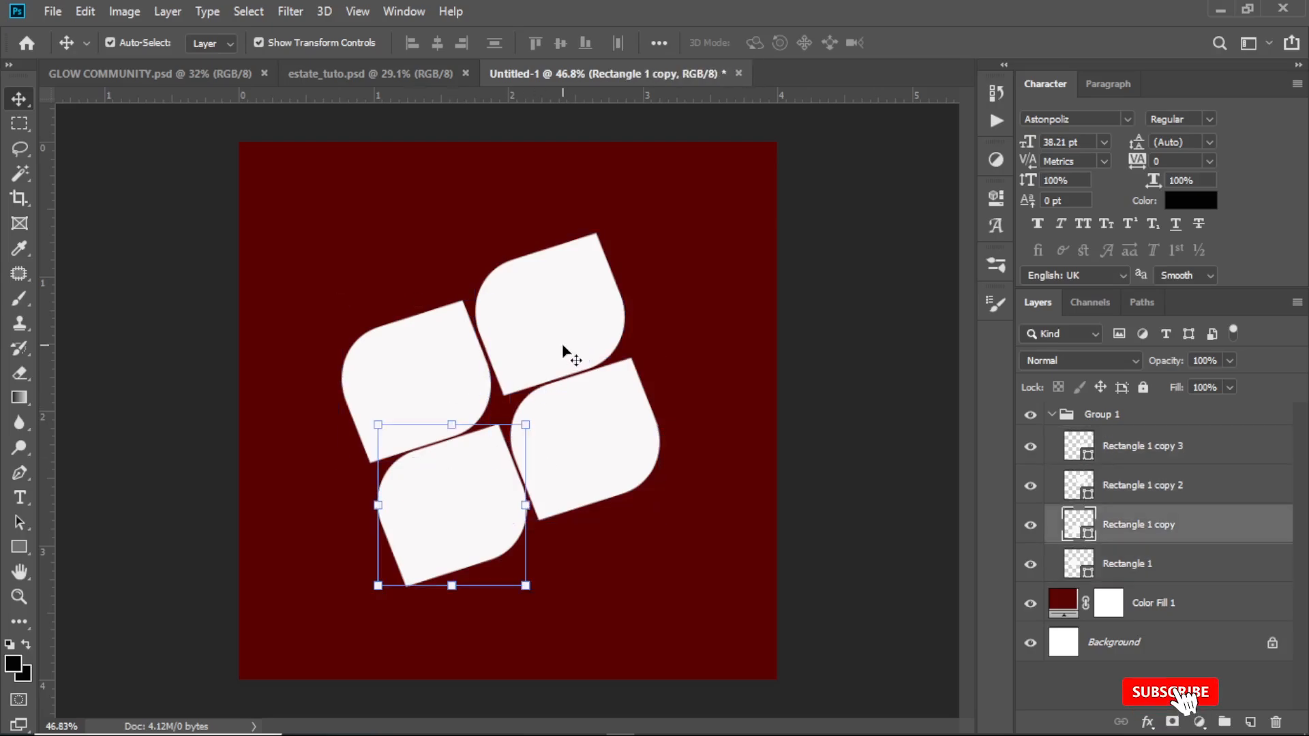
Add an 8 px outside stroke layer effect to the upper-right leaf shape, Rectangle 1 copy 2
click(1132, 485)
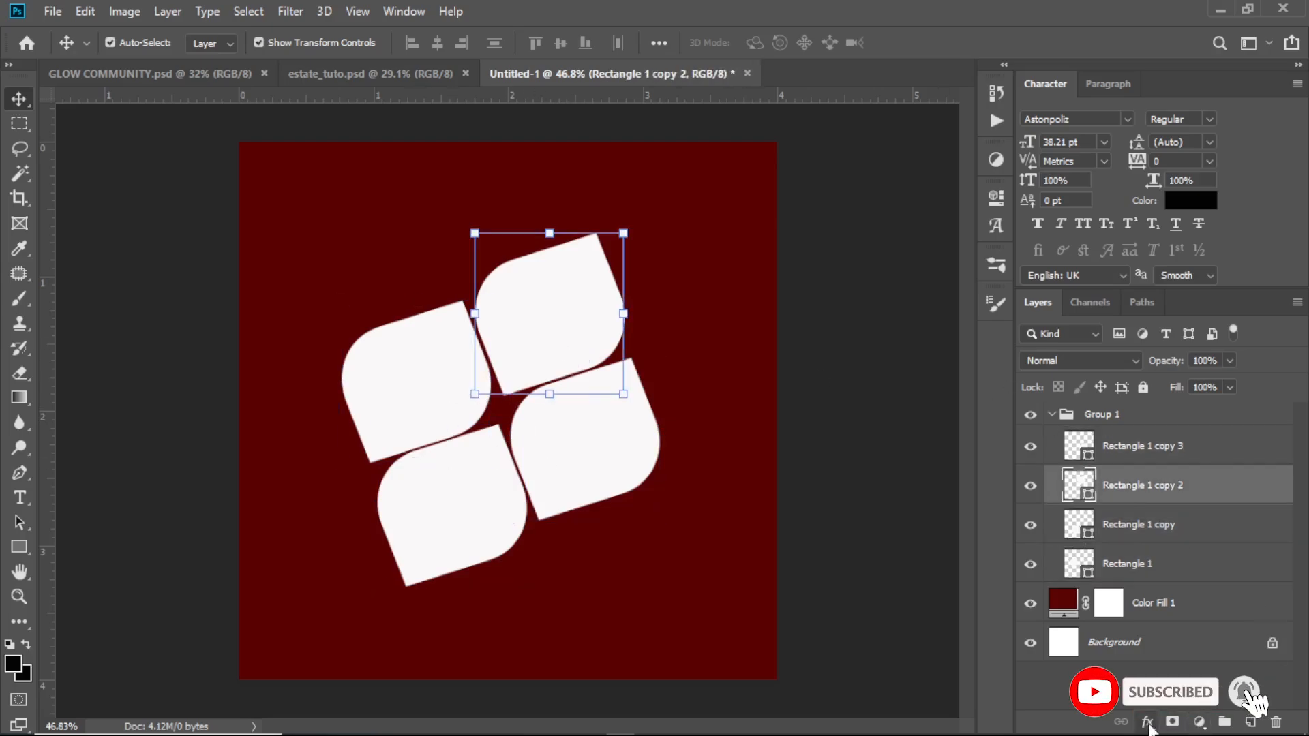
click(1147, 722)
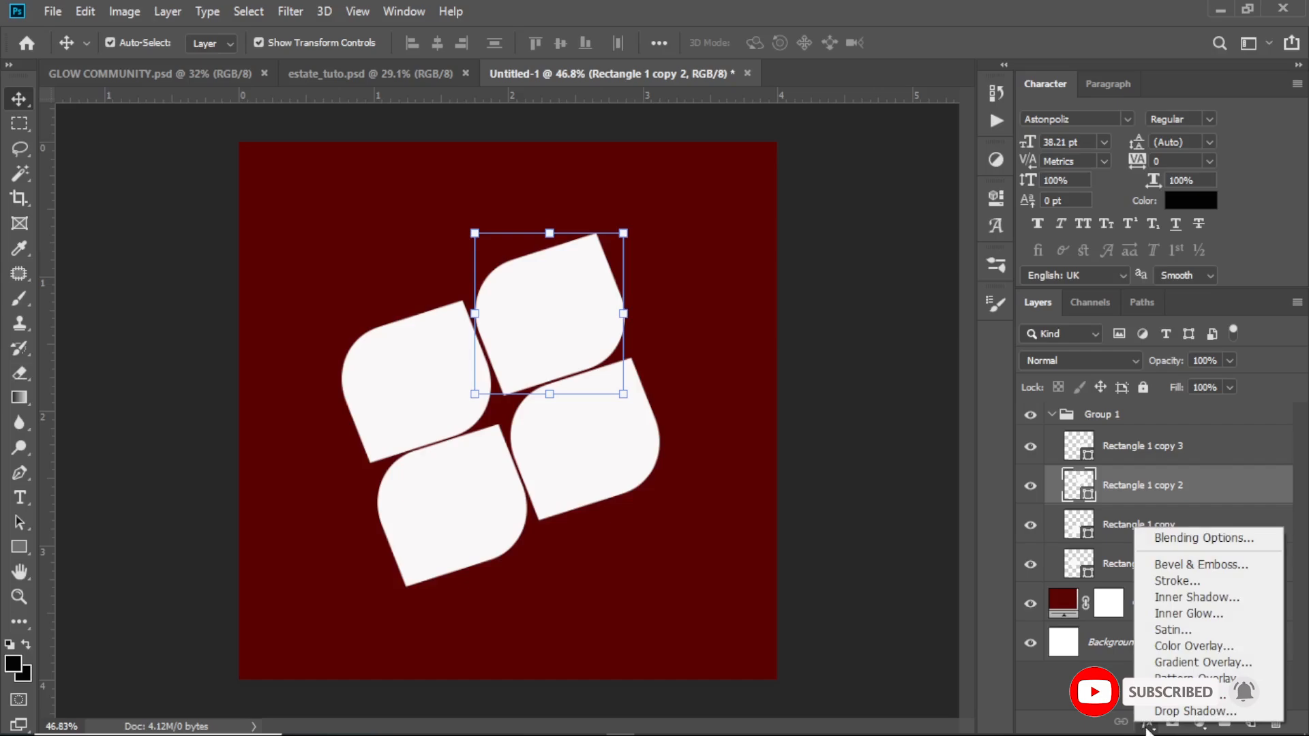
click(1175, 539)
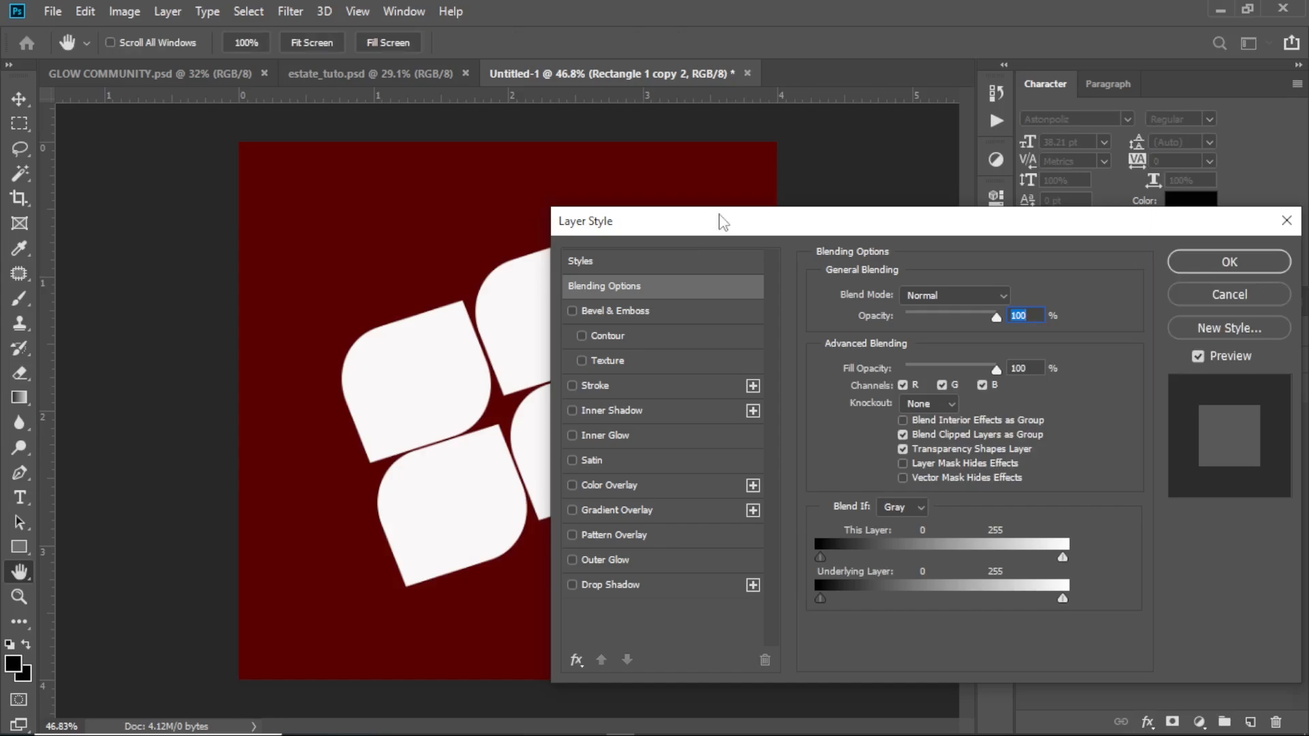
drag(722, 221, 835, 214)
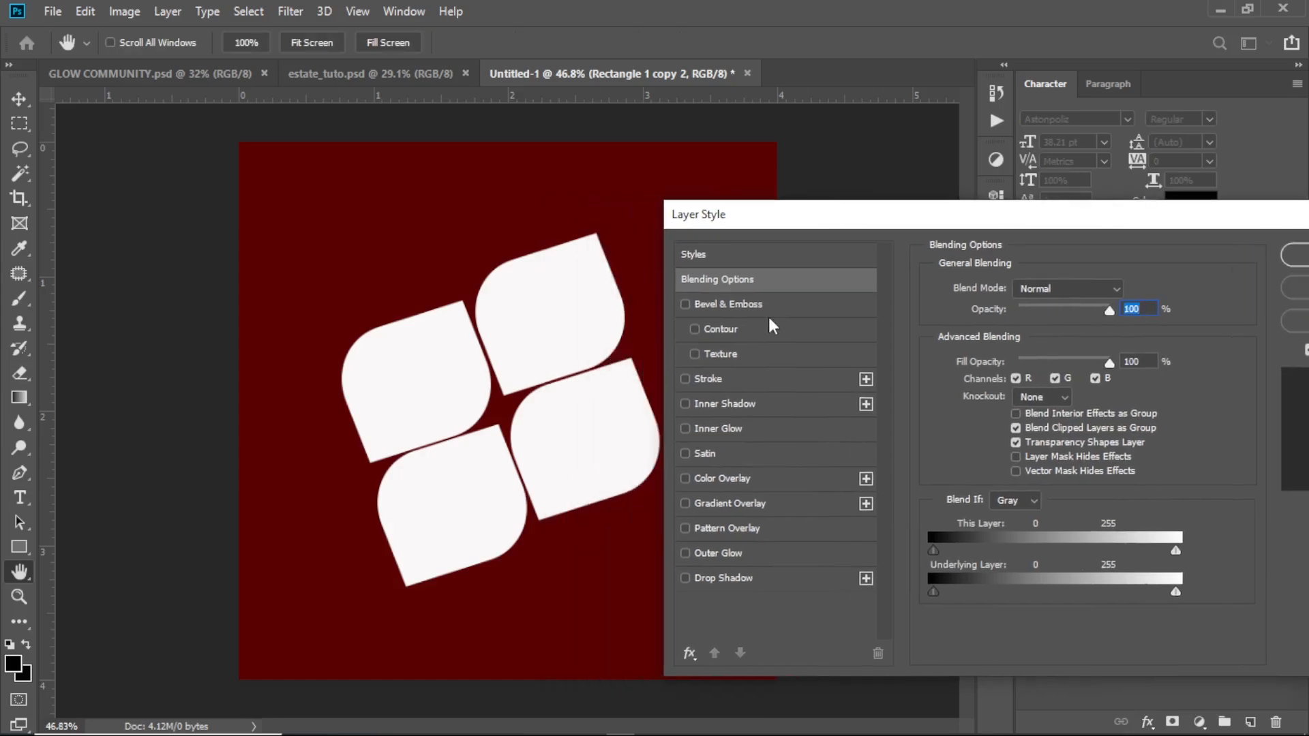
click(748, 374)
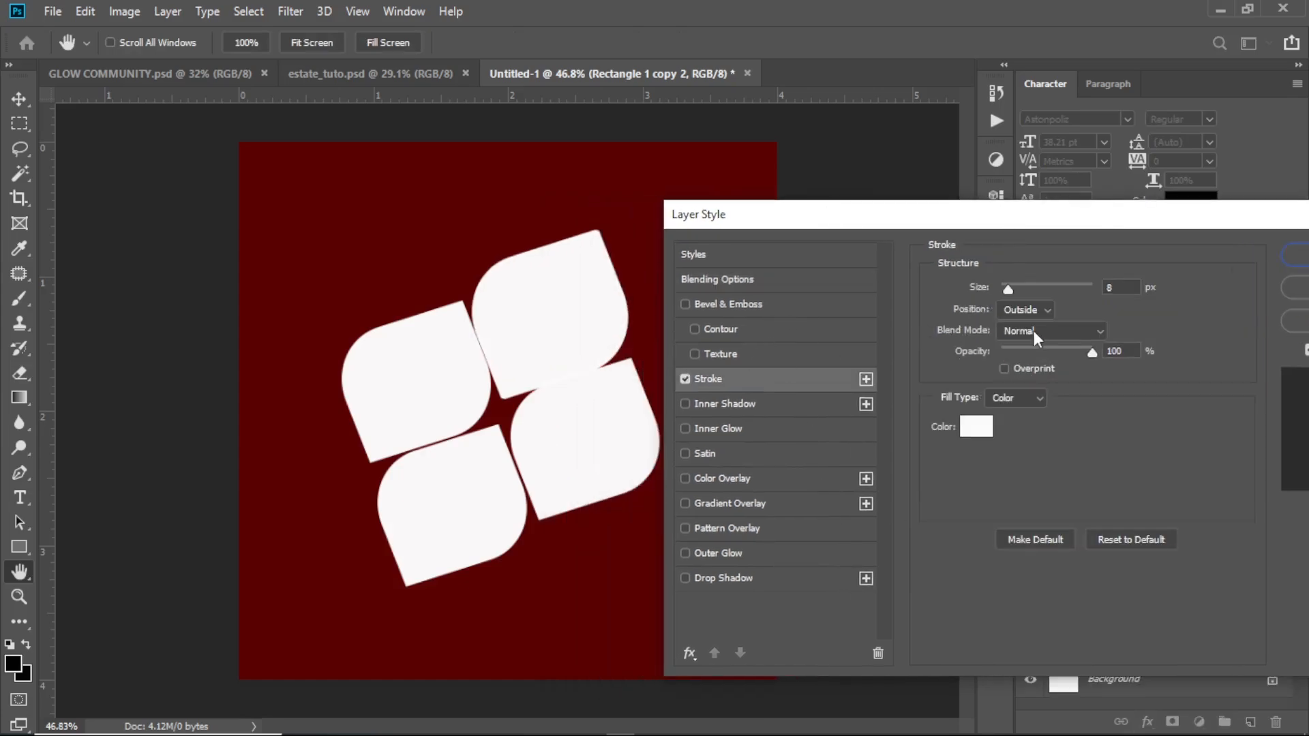
Change the stroke color of the upper-right leaf shape to yellow #eddb0f and apply the layer style
click(977, 428)
click(1069, 492)
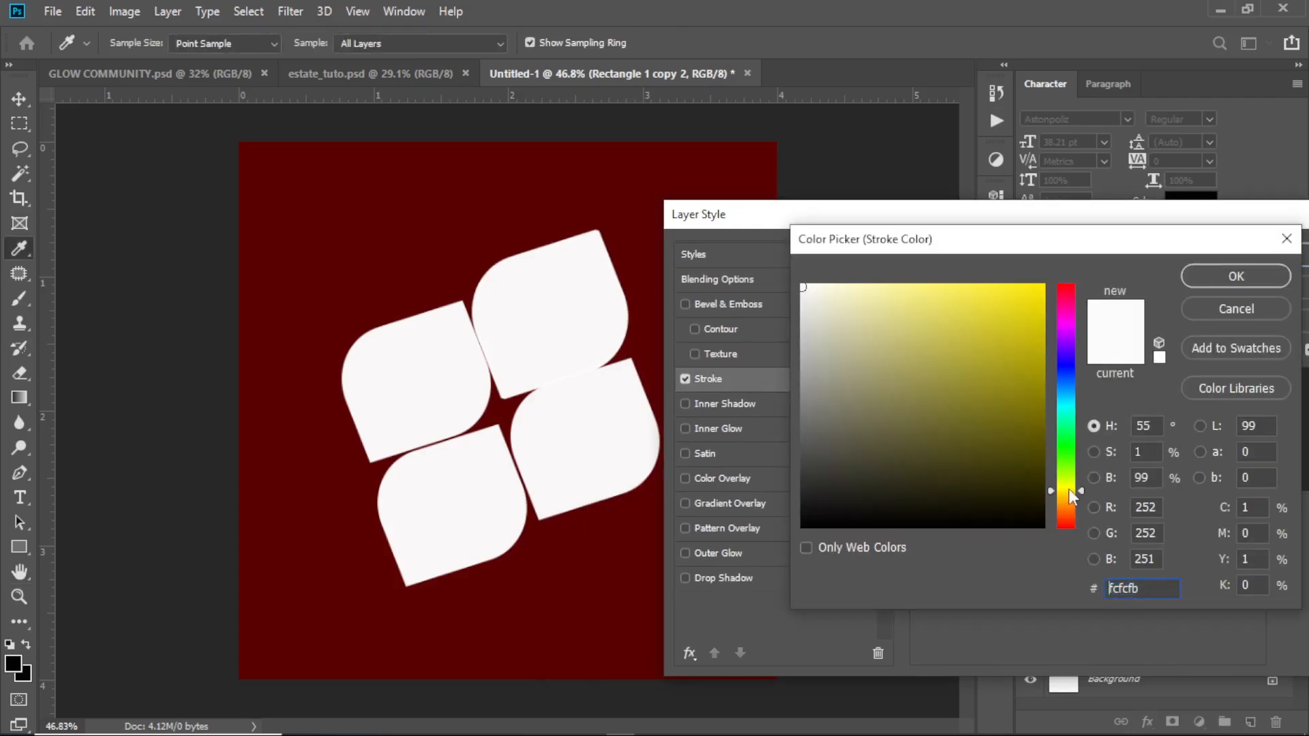
click(1029, 301)
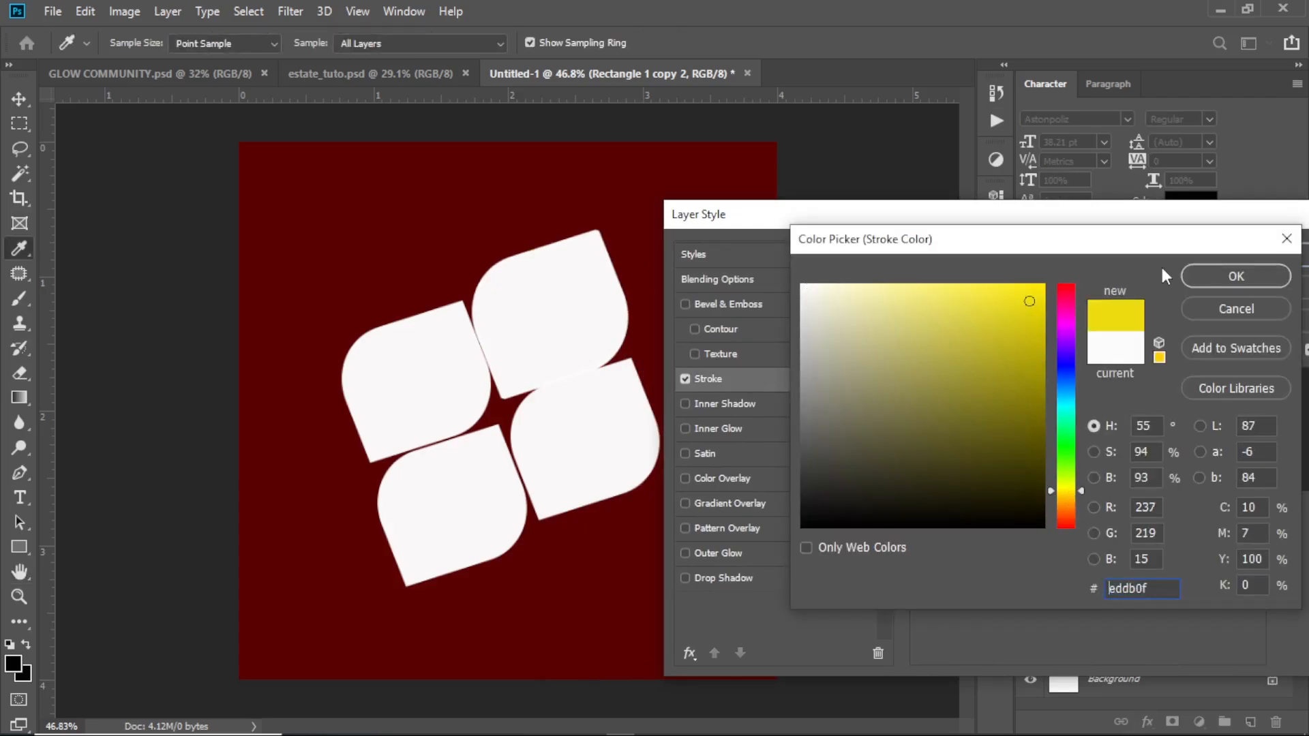
click(1221, 276)
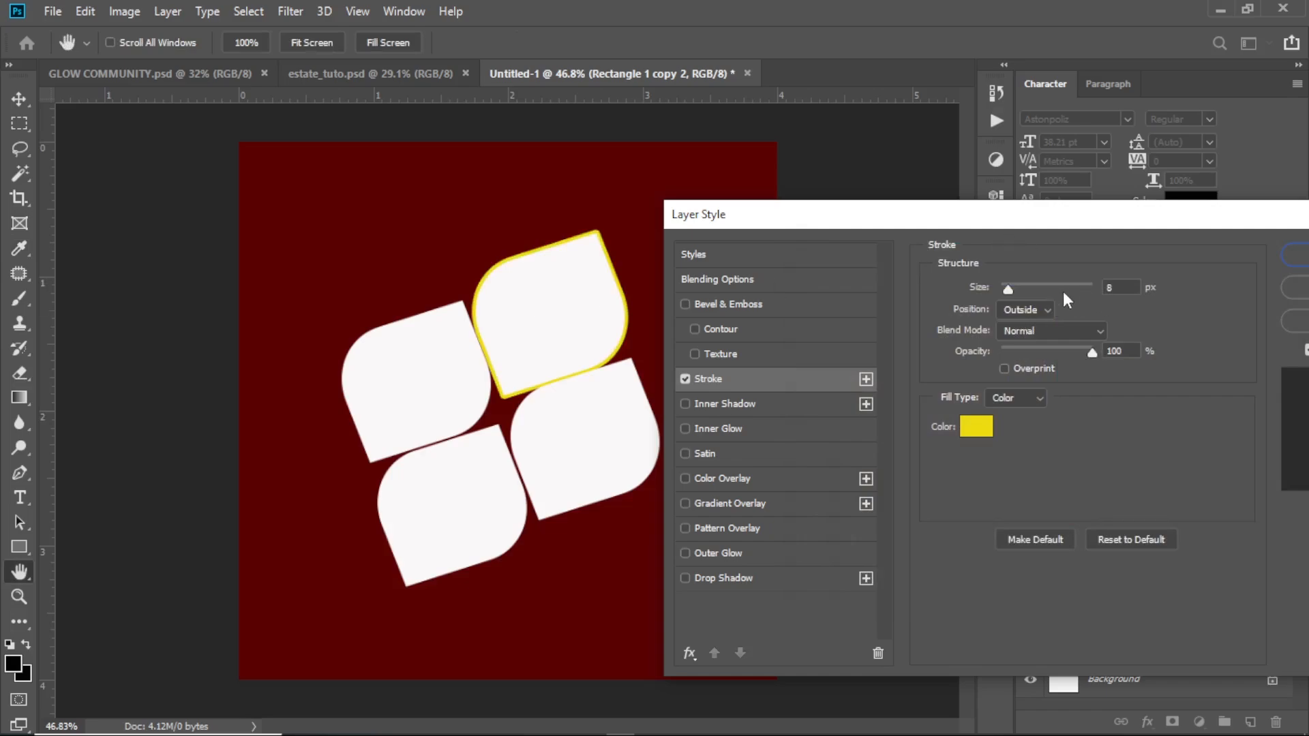
drag(1143, 213, 1017, 203)
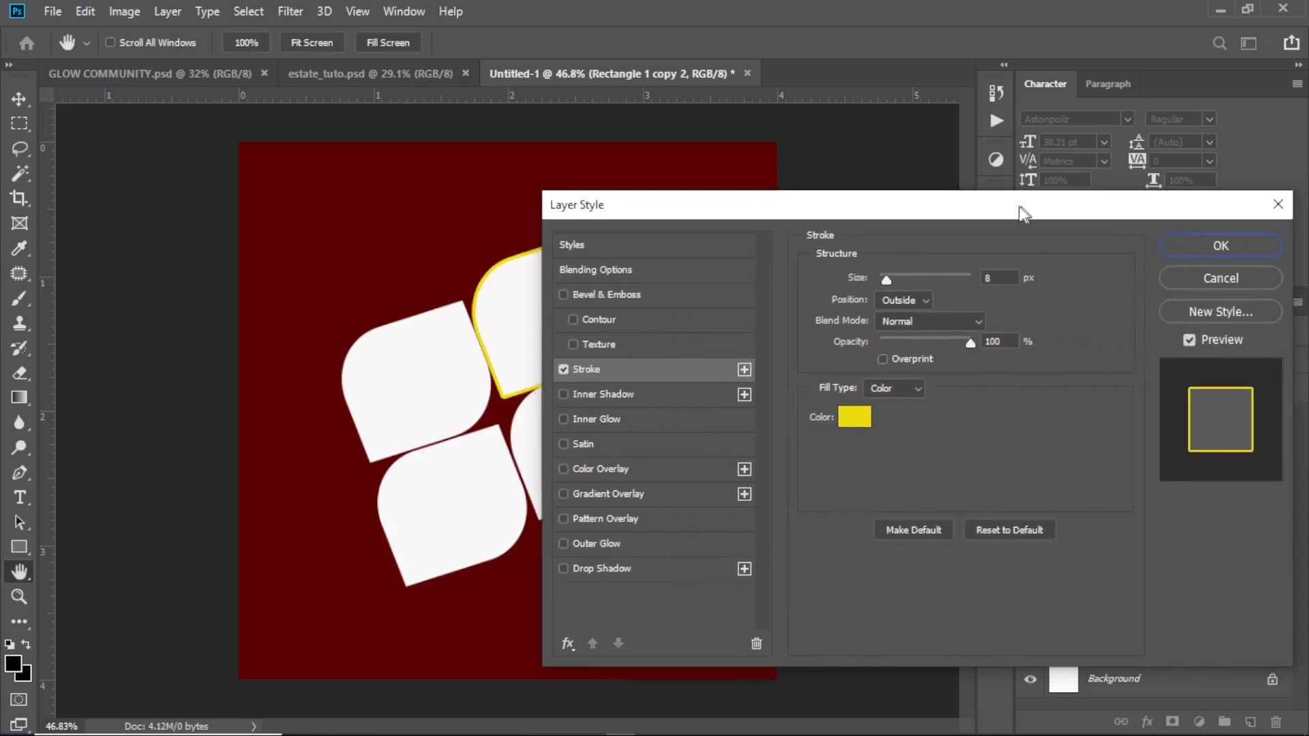
click(1200, 247)
Apply the same 8 px yellow outside stroke to the upper-left leaf shape, Rectangle 1
click(434, 396)
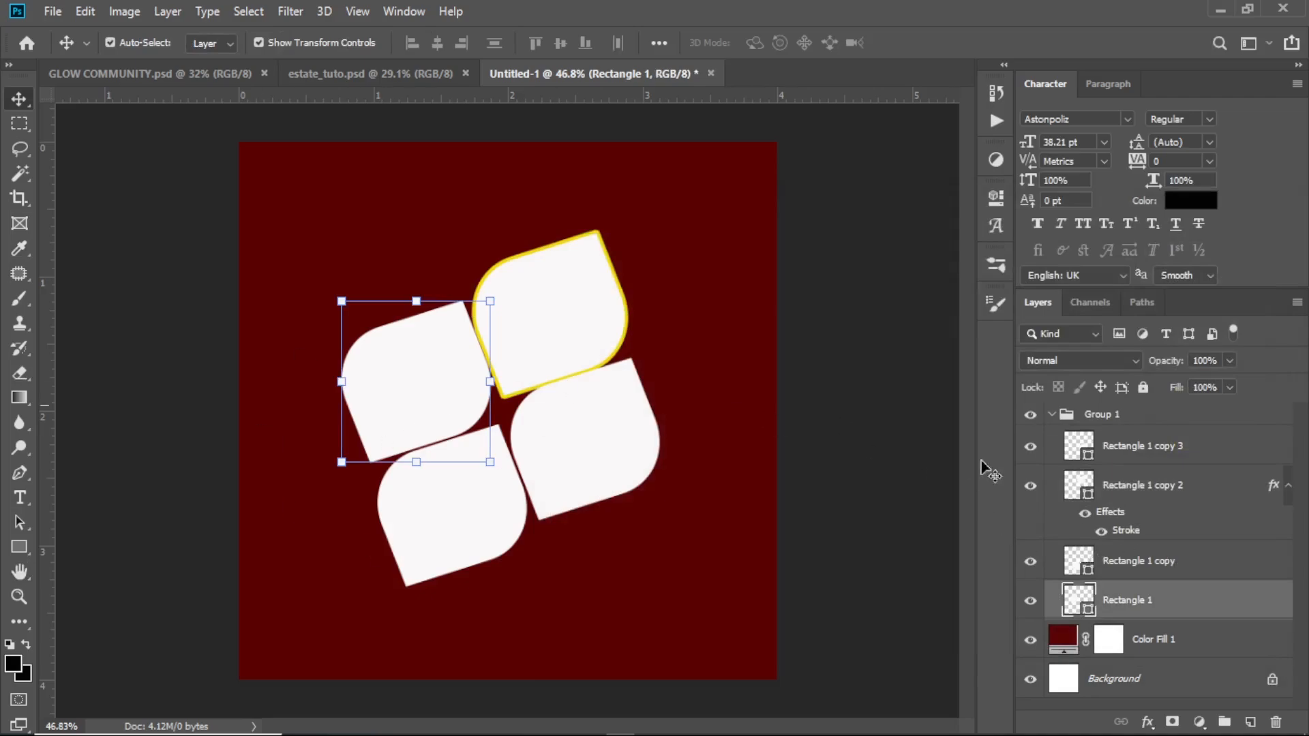
click(1147, 722)
click(1166, 583)
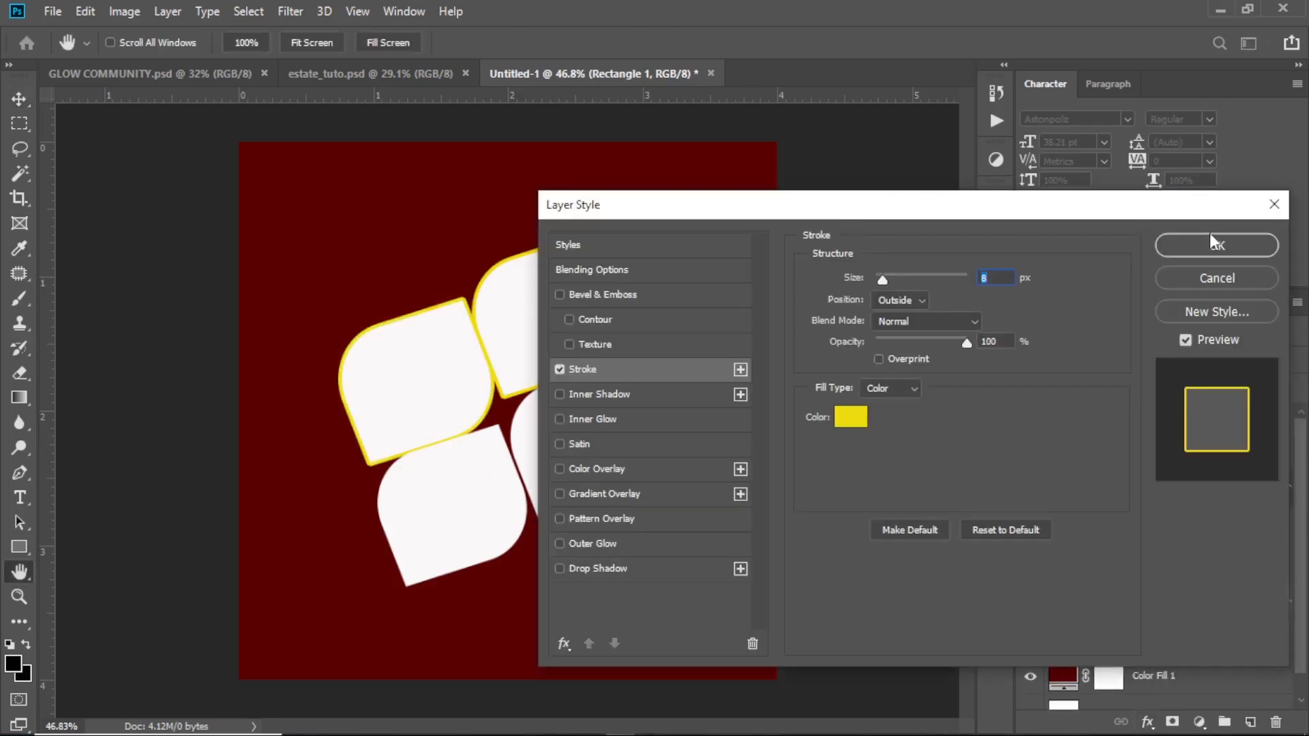
click(1213, 243)
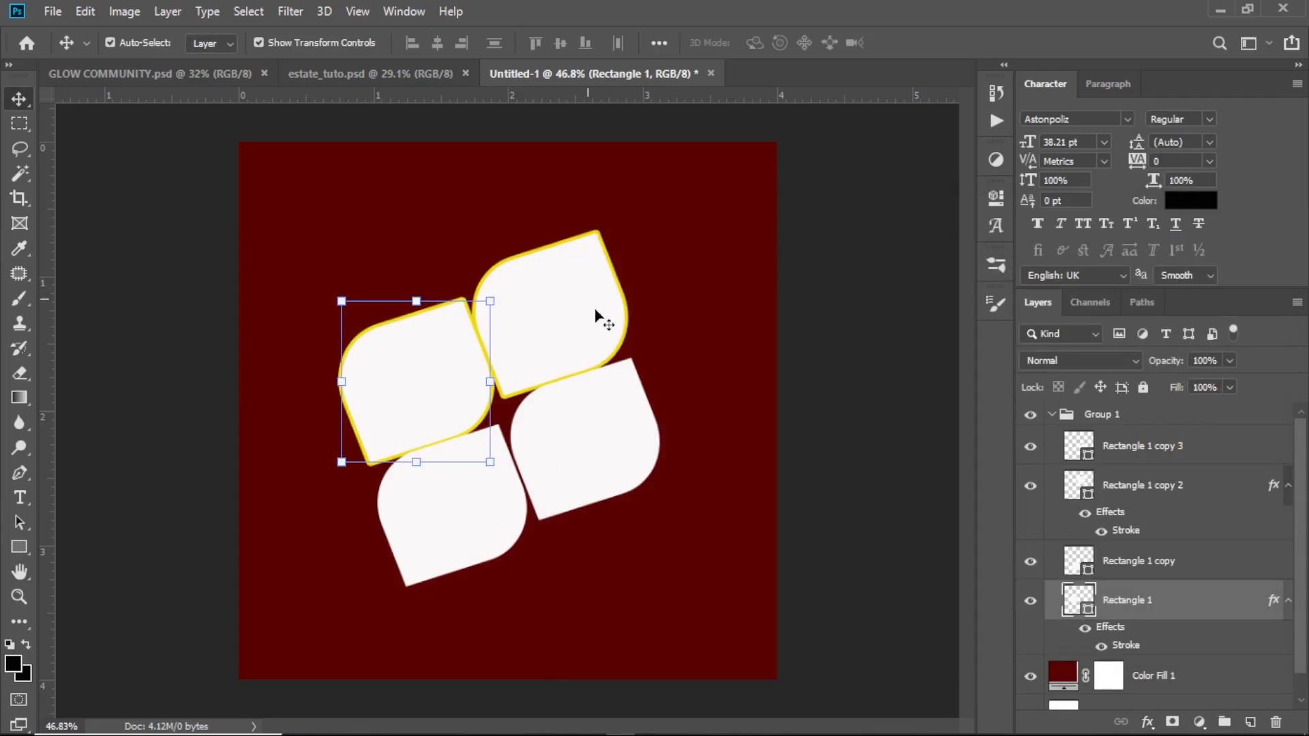
Draw a black circle about 1059 px in diameter around the petal cluster, placed directly above the dark red fill layer
click(656, 285)
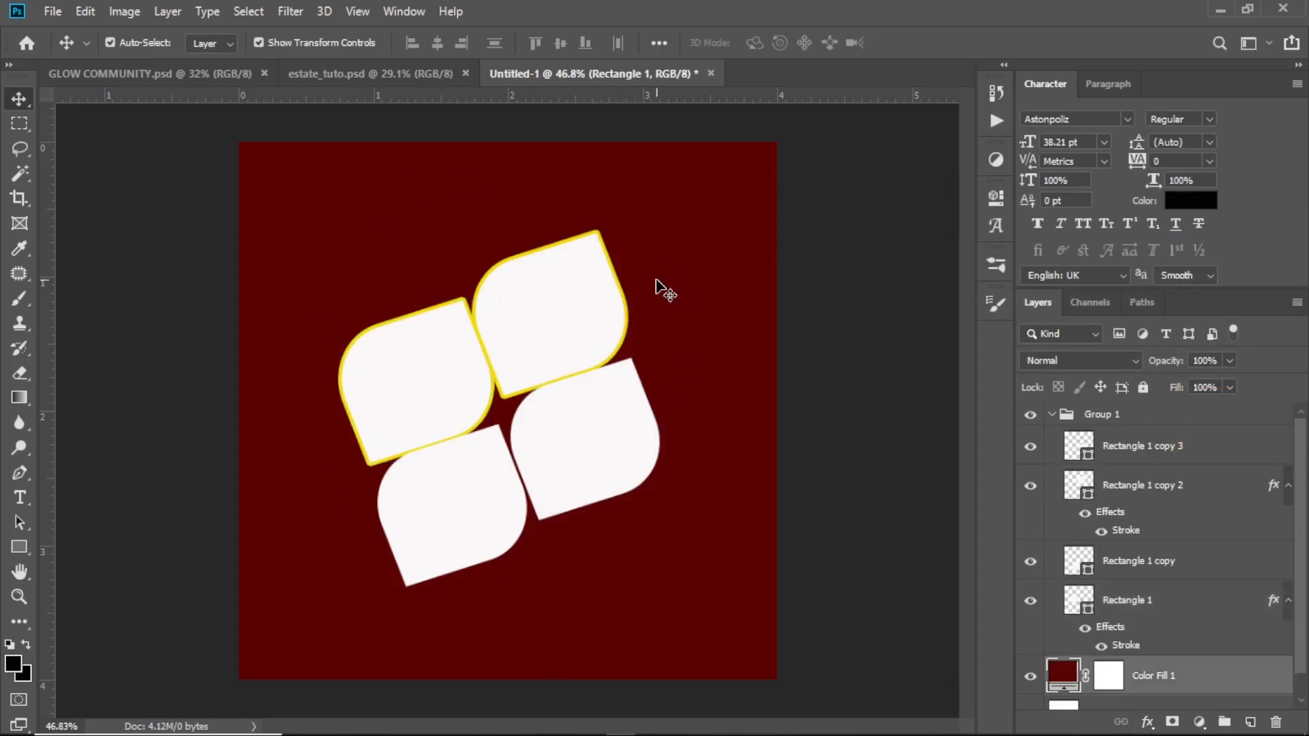
click(27, 545)
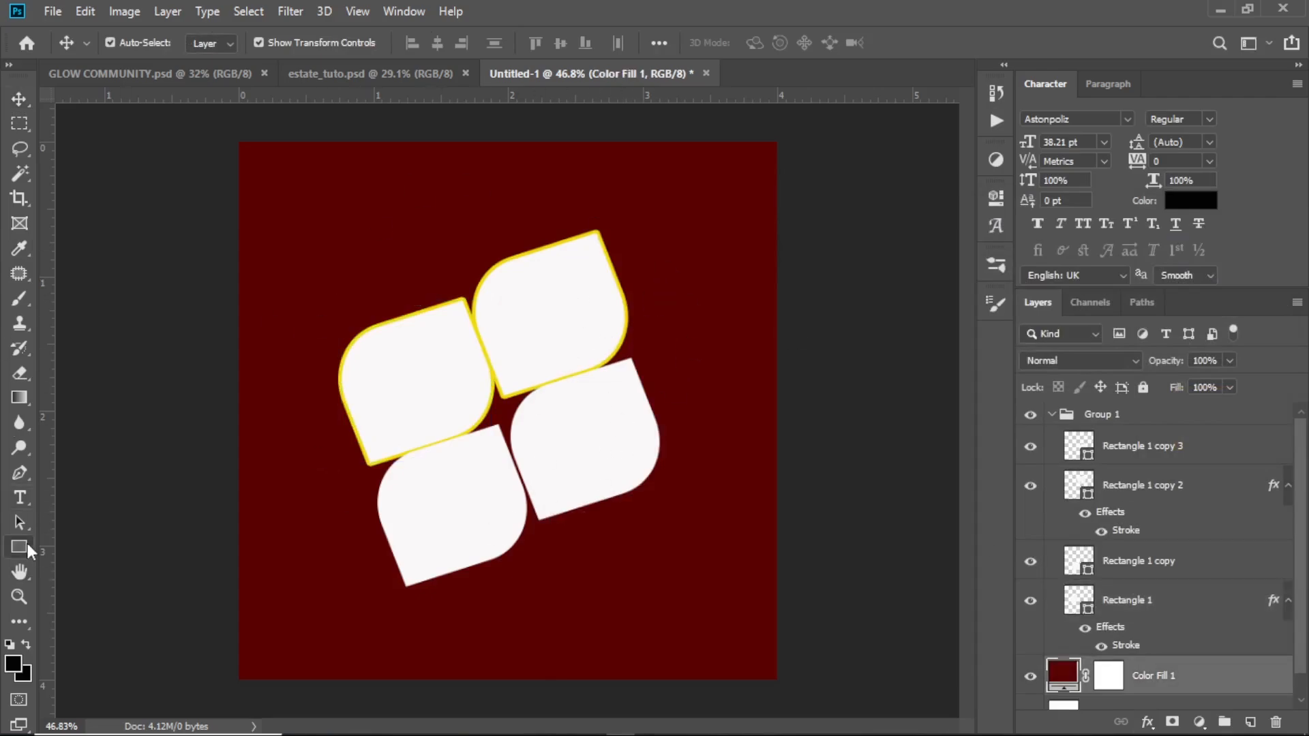
right_click(27, 545)
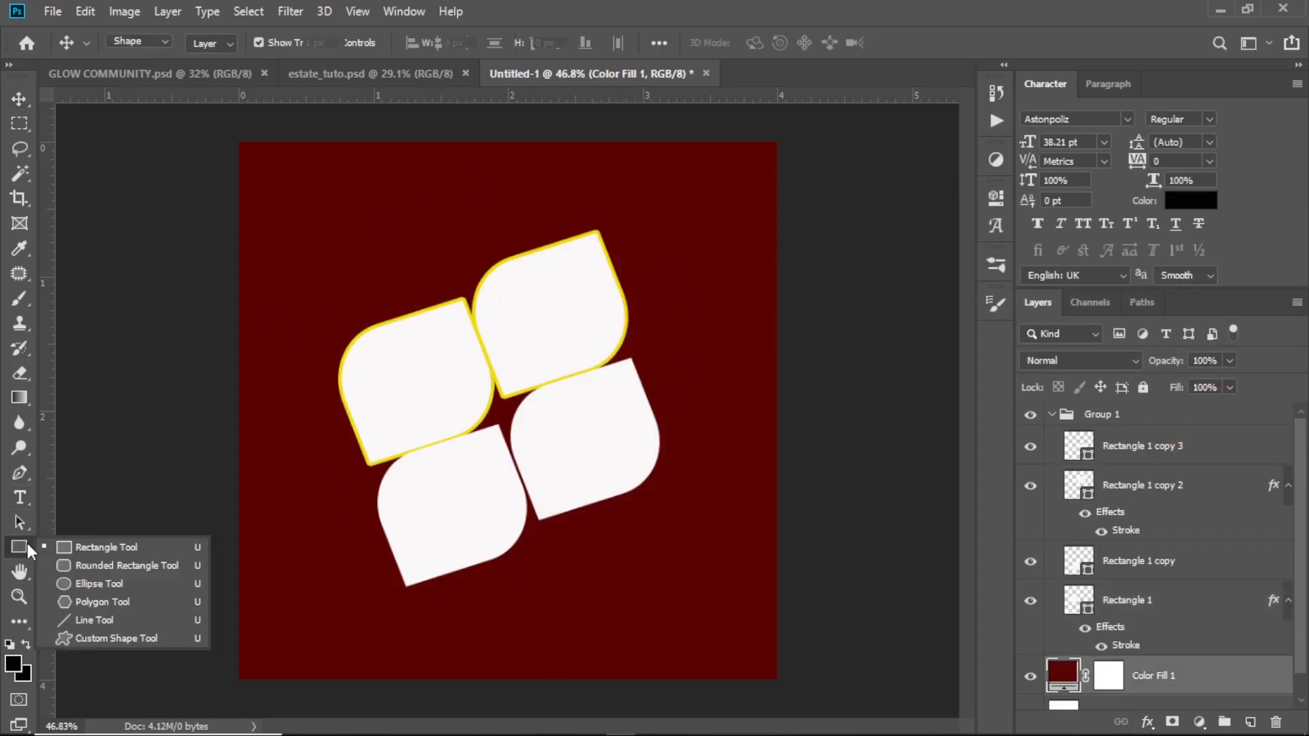
click(103, 584)
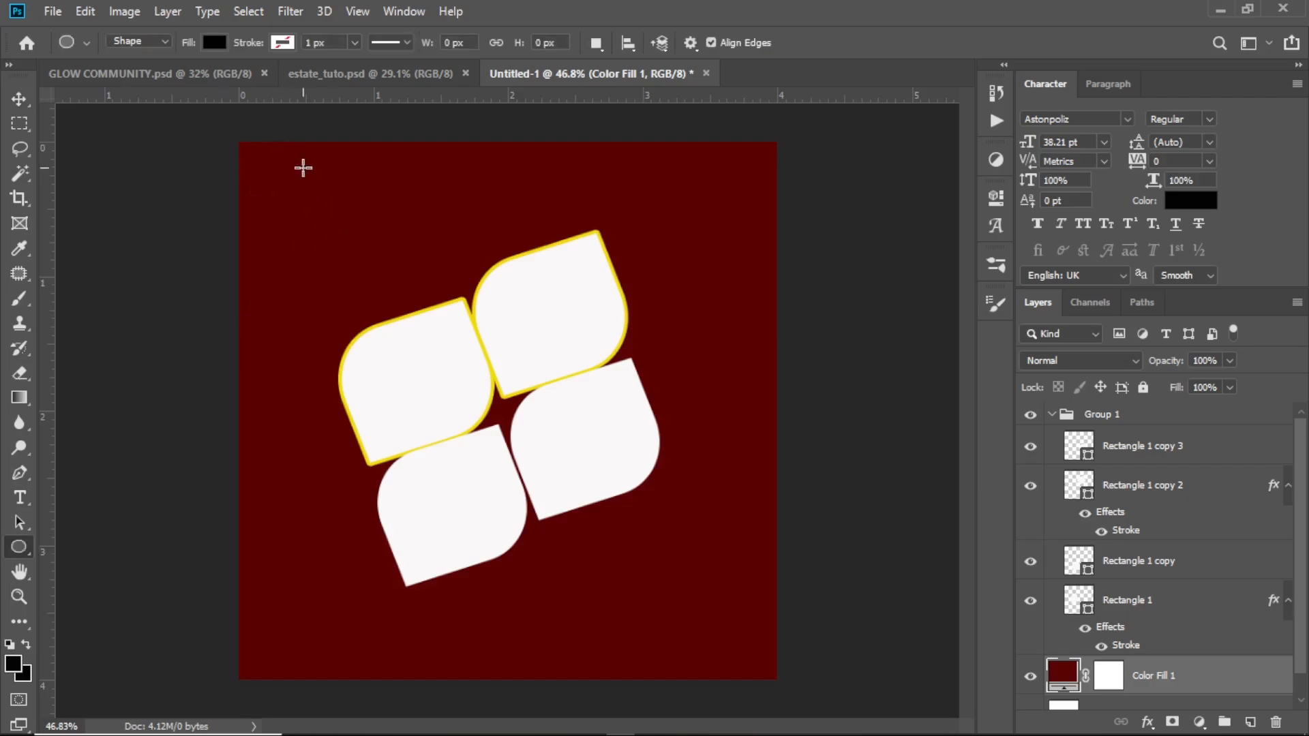
drag(266, 175, 843, 653)
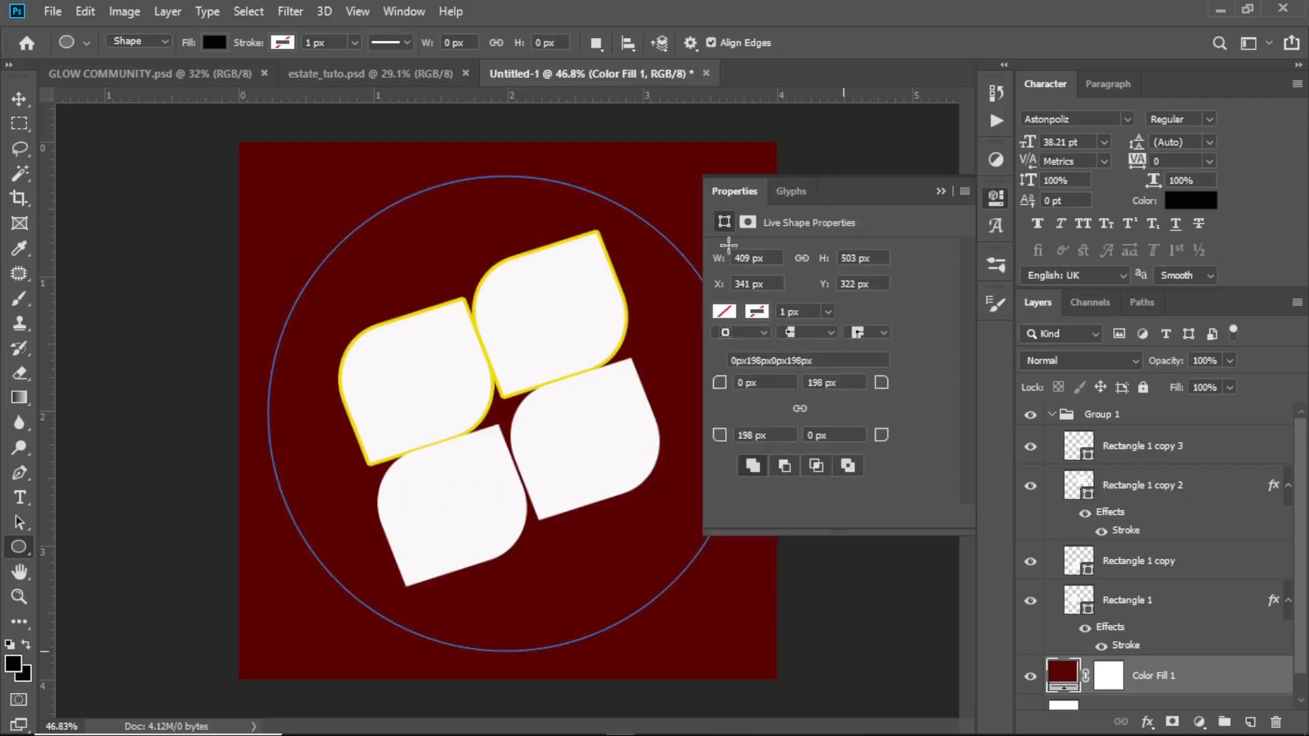
click(941, 191)
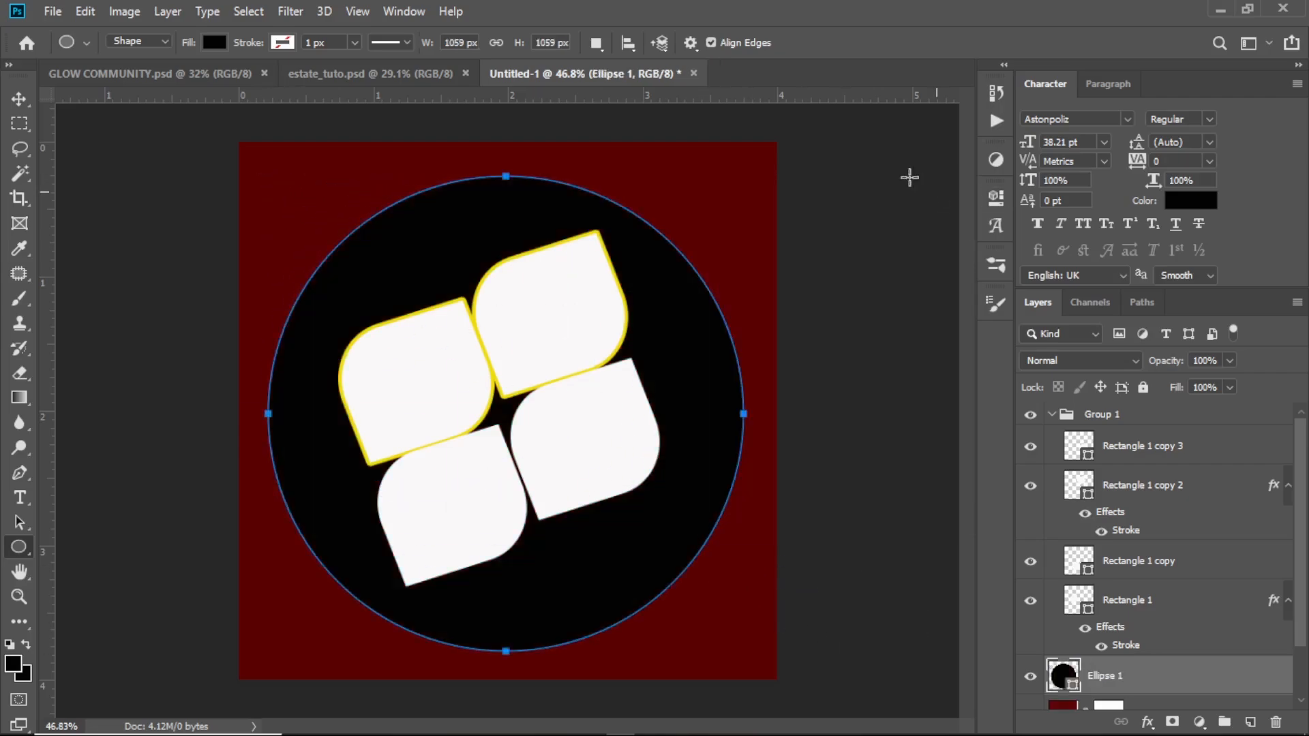
Set the circle's fill opacity to 0% and give it an 8 px yellow outside stroke
key(v)
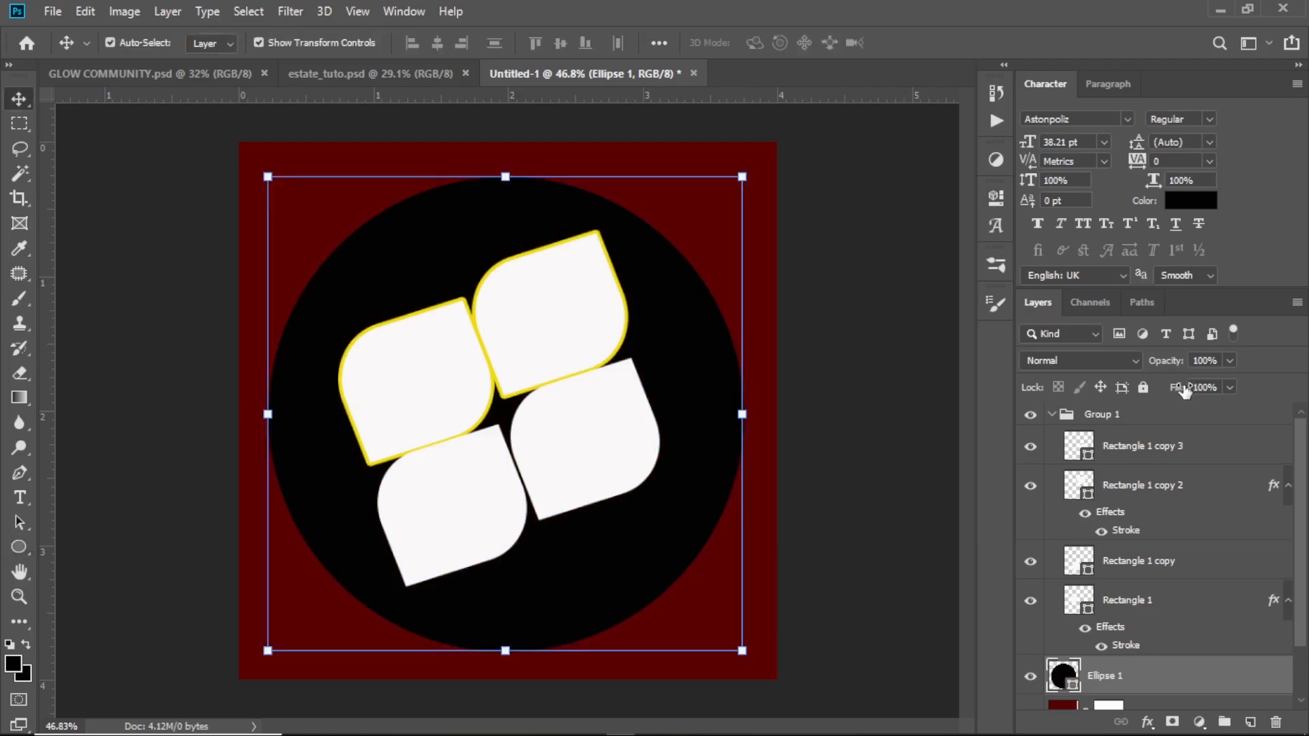
drag(1185, 388, 1025, 402)
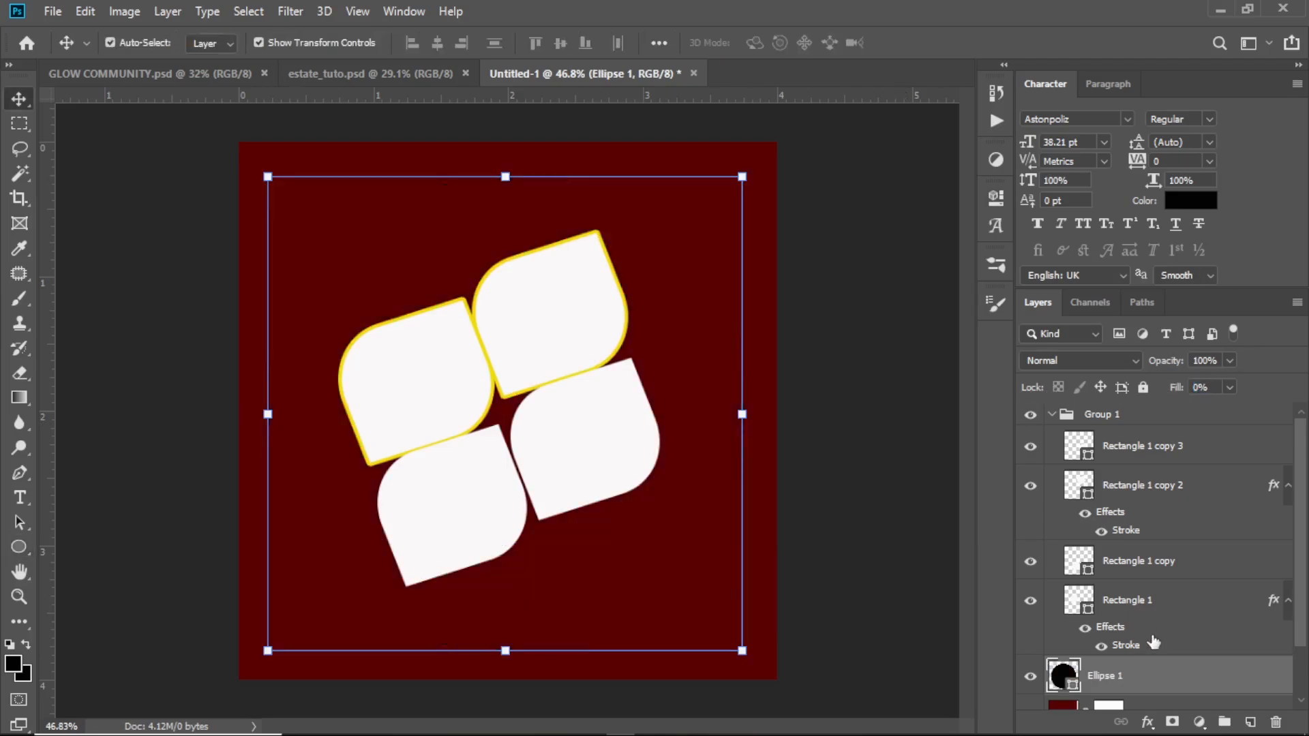
click(1147, 722)
click(1186, 583)
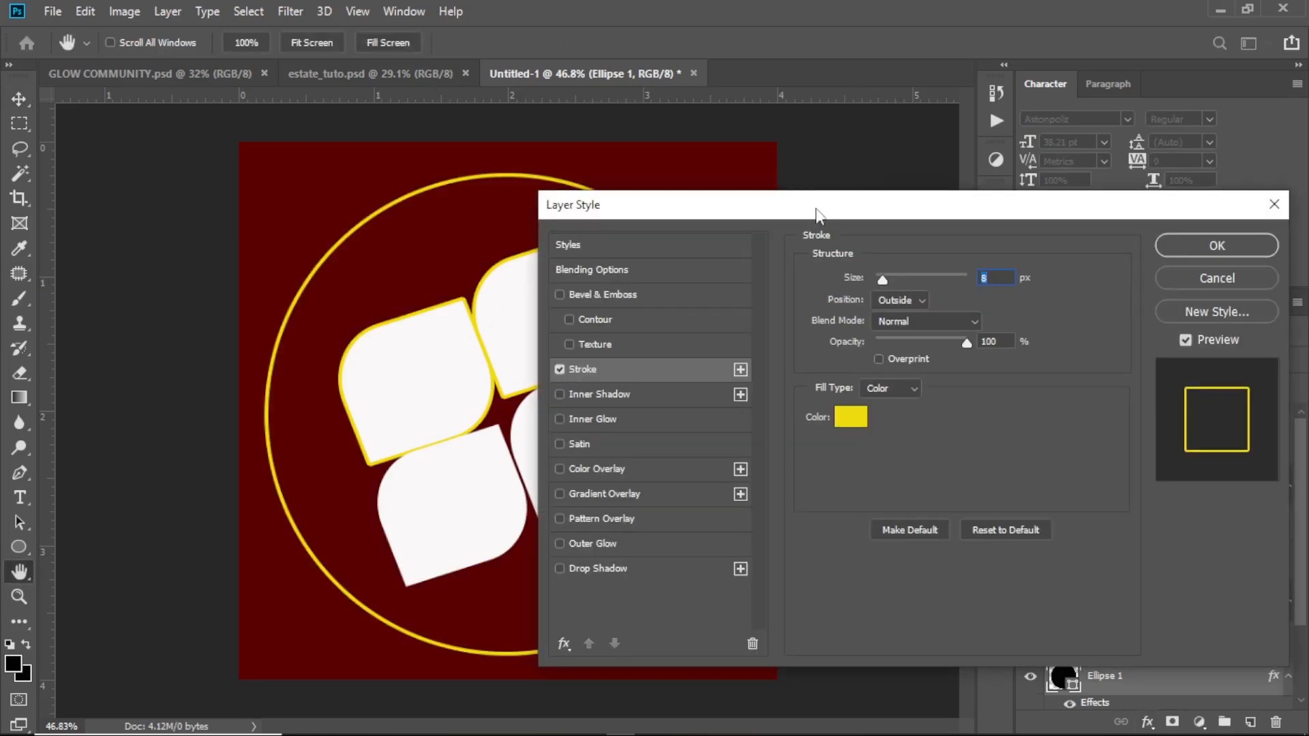
mouse_move(810, 213)
mouse_down()
mouse_move(986, 157)
mouse_move(968, 158)
mouse_up()
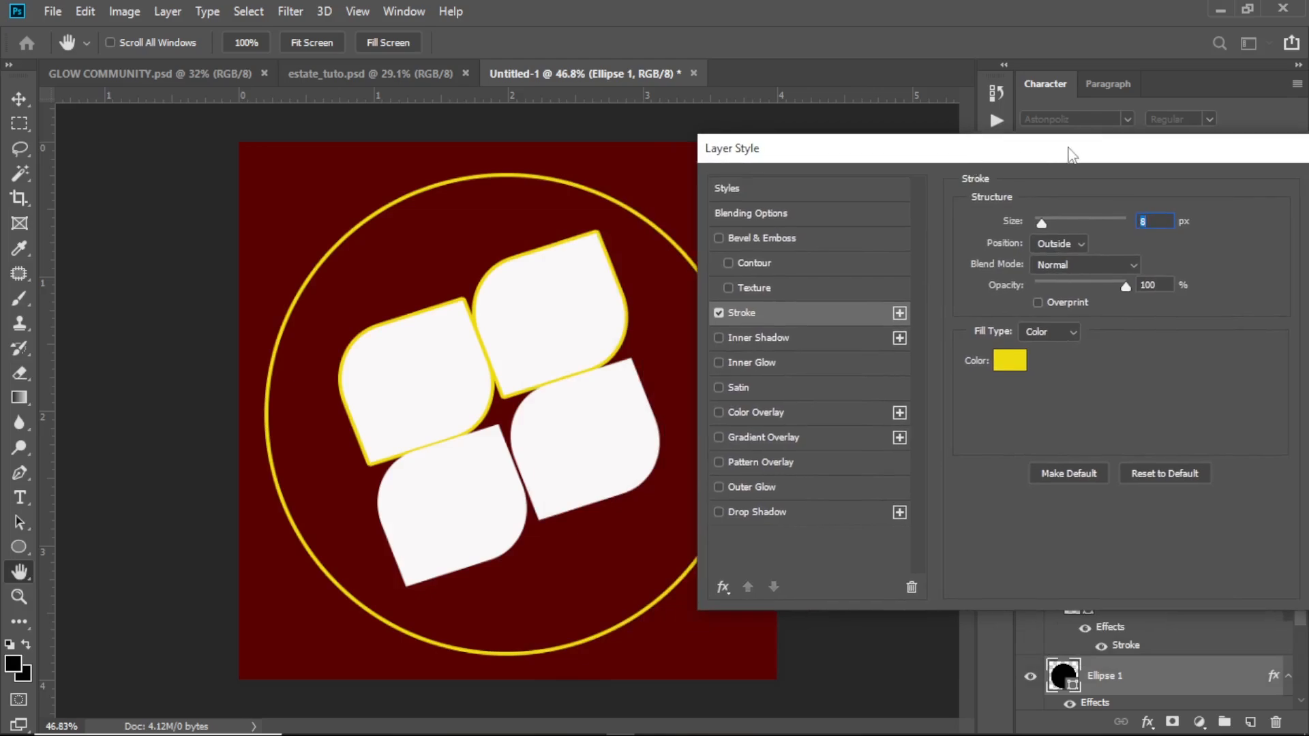
drag(1073, 146, 865, 170)
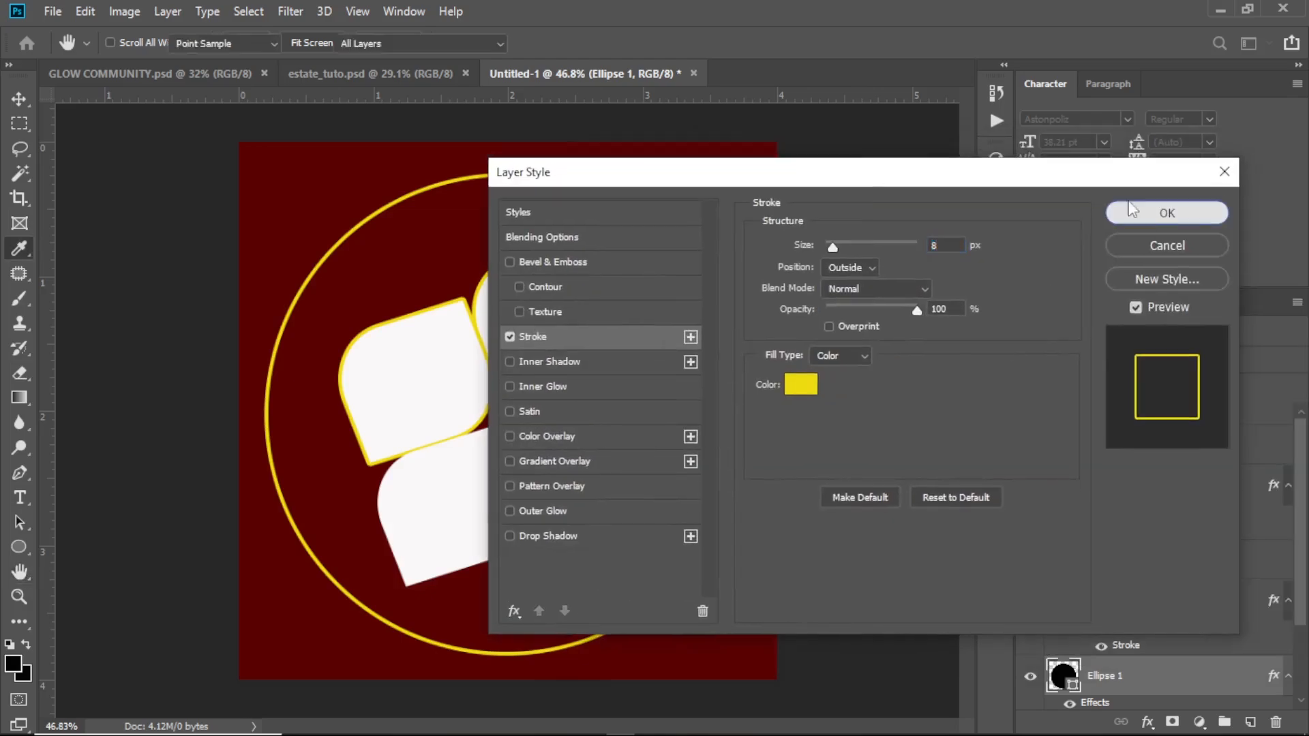
click(1163, 215)
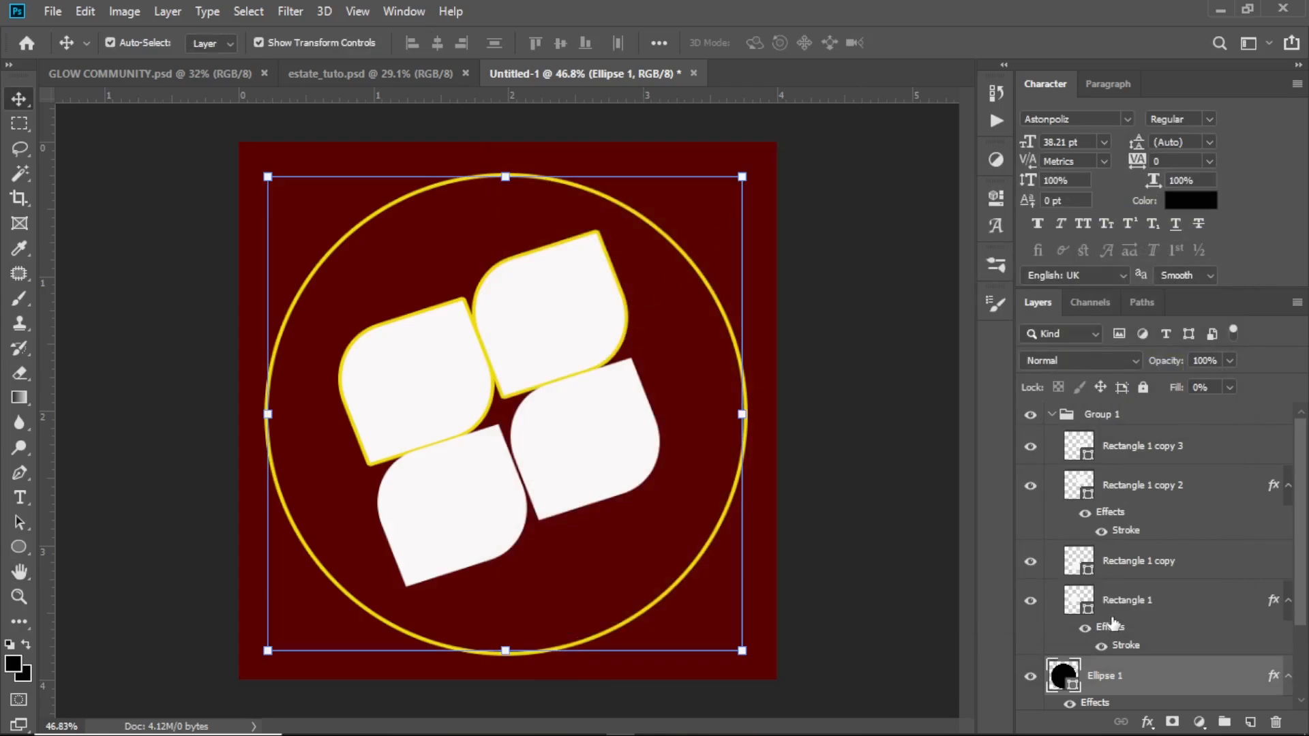
drag(579, 326, 587, 327)
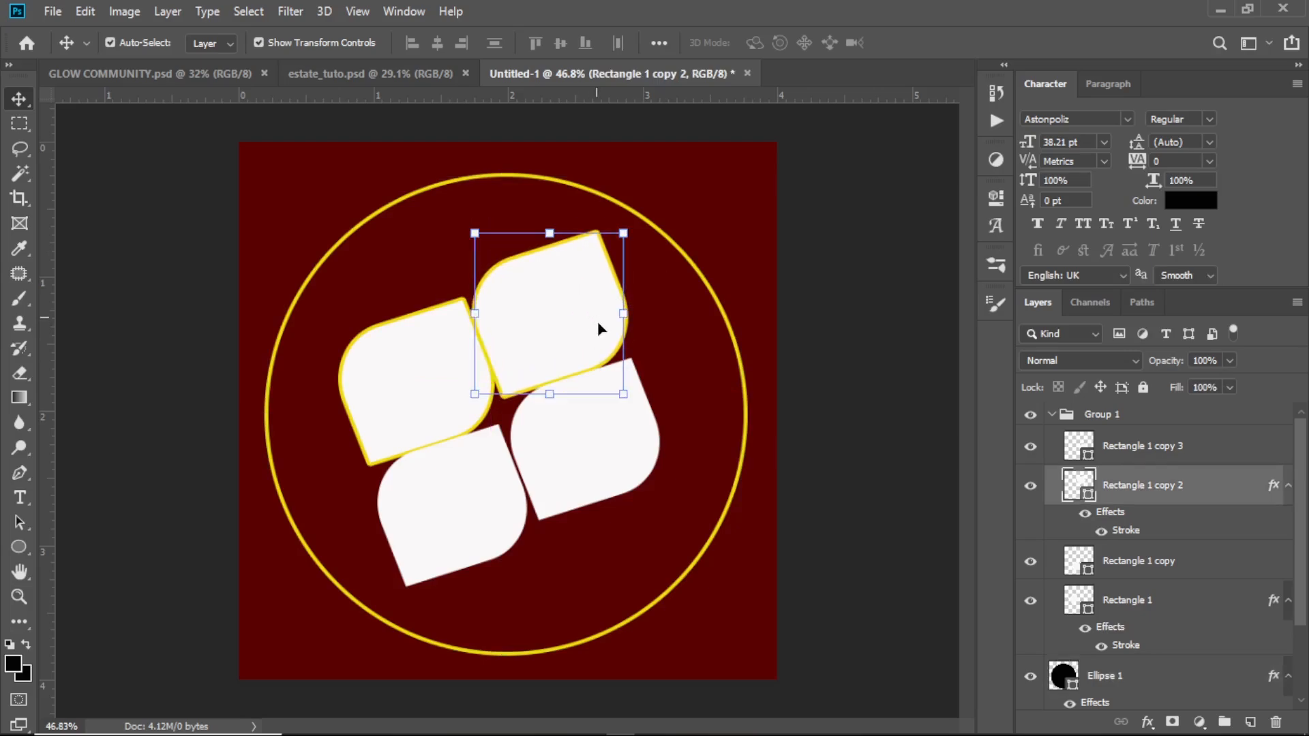
click(617, 458)
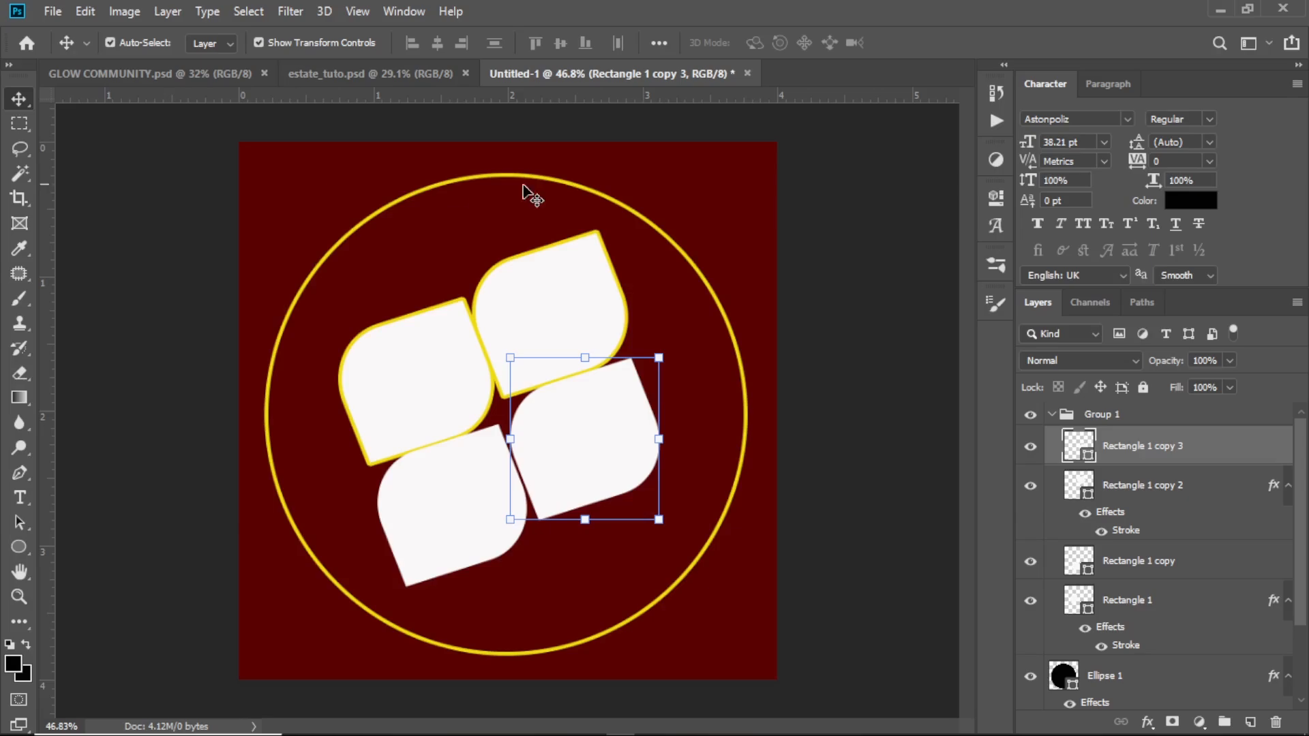
click(590, 311)
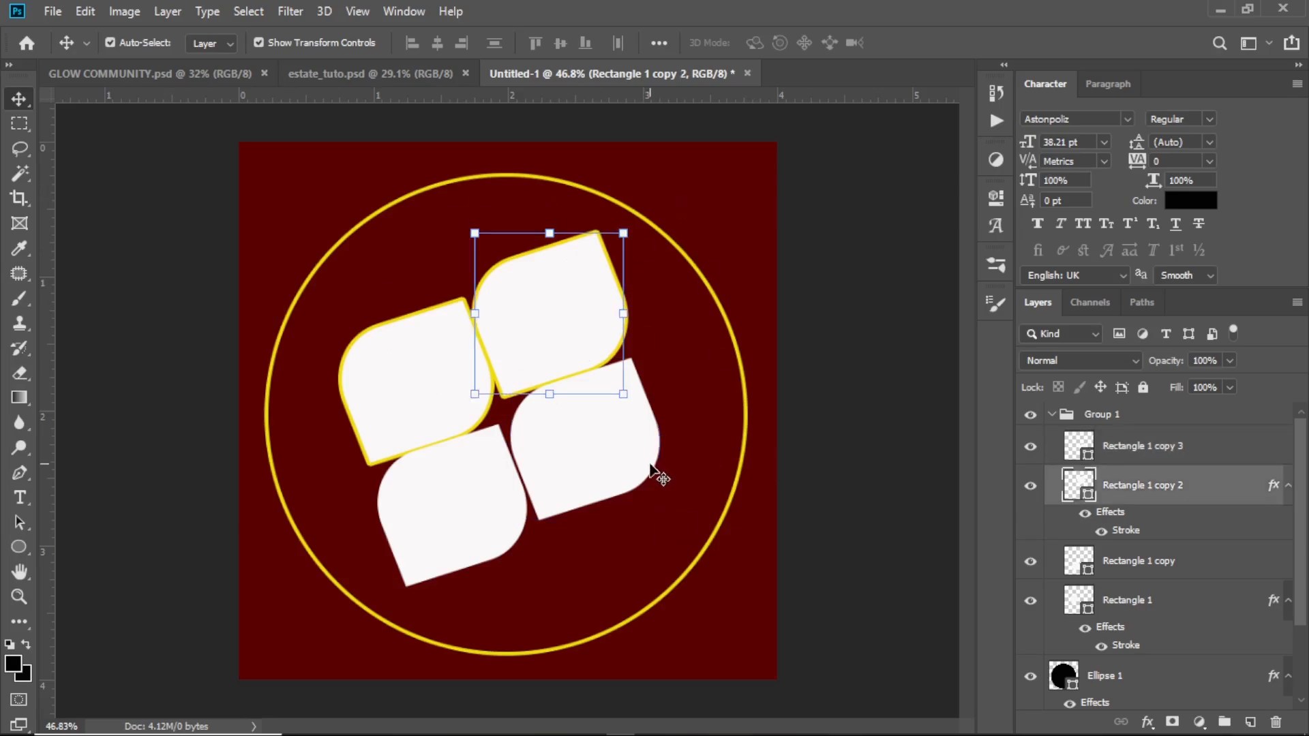
Draw a black six-sided polygon about 235 × 261 px over the circle's upper-right edge, directly above the Ellipse 1 layer
click(731, 240)
click(710, 300)
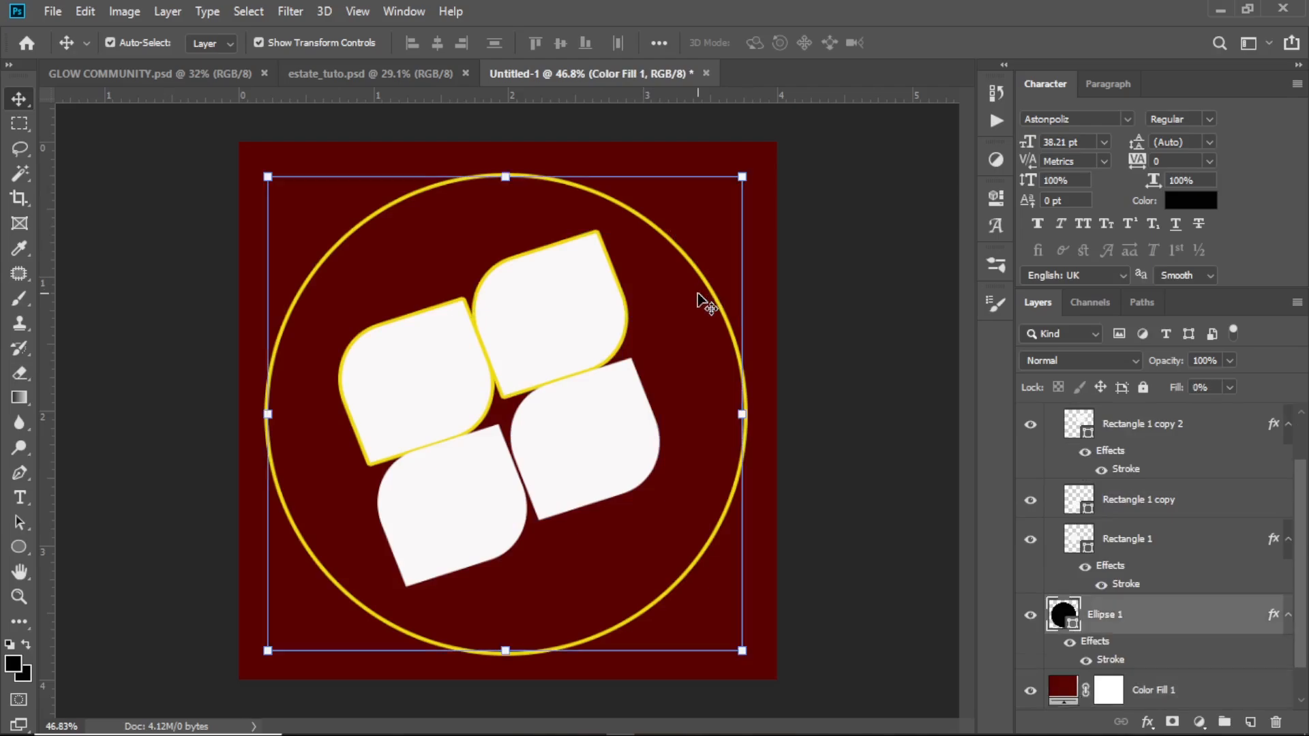
click(19, 547)
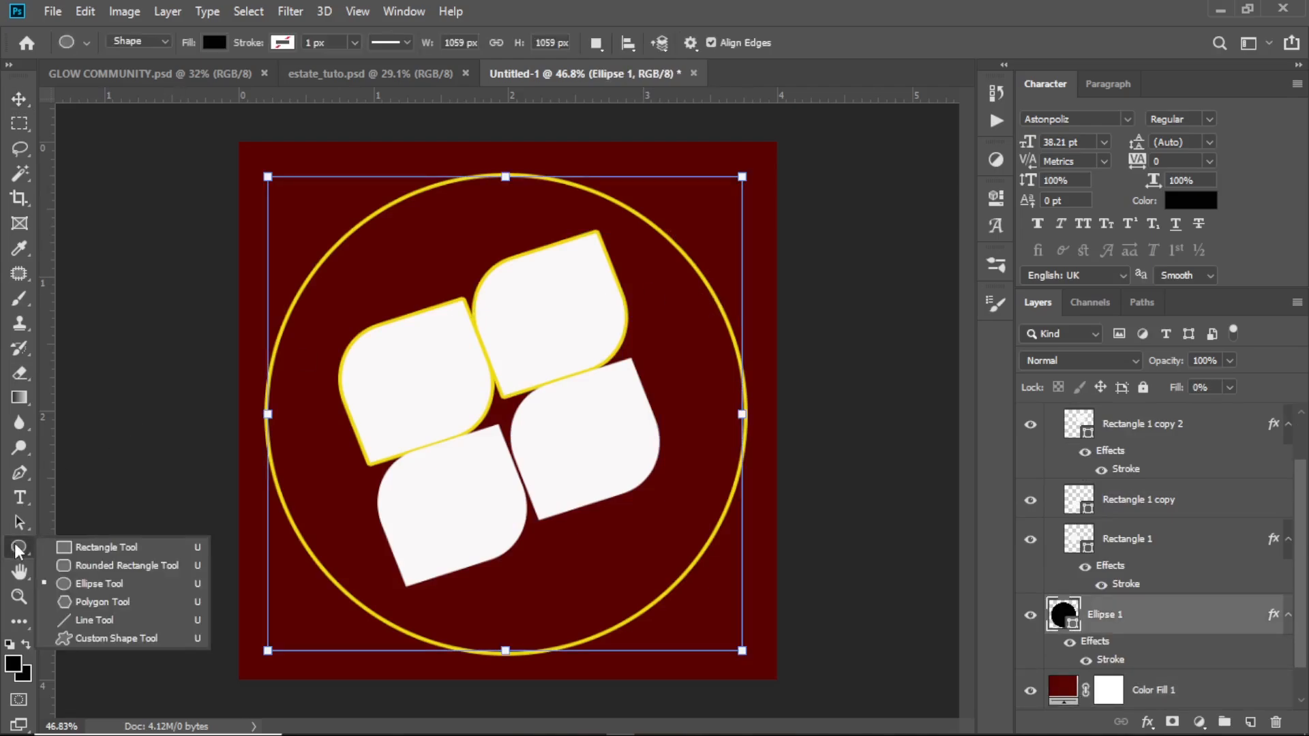
click(95, 602)
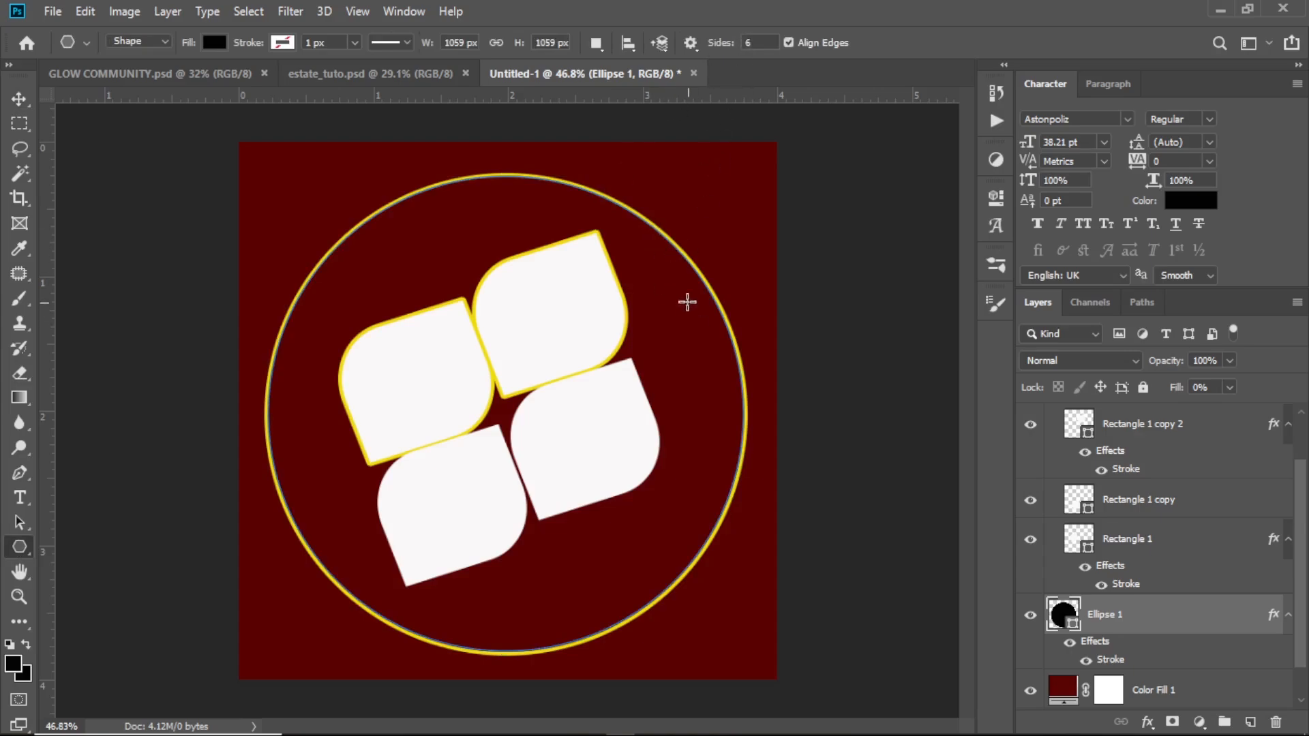
drag(677, 279, 730, 306)
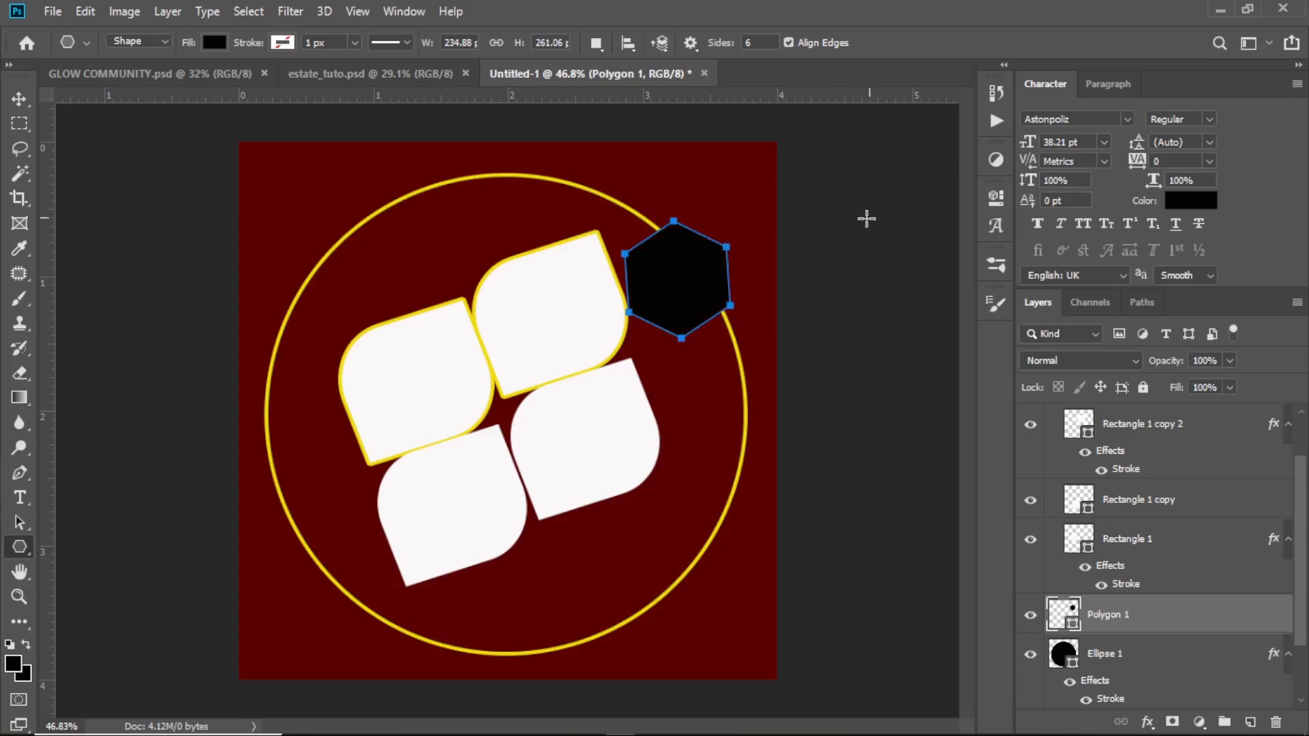
Recolor the hexagon's fill to the off-white #faf8f8 sampled from the upper-right leaf shape
click(19, 98)
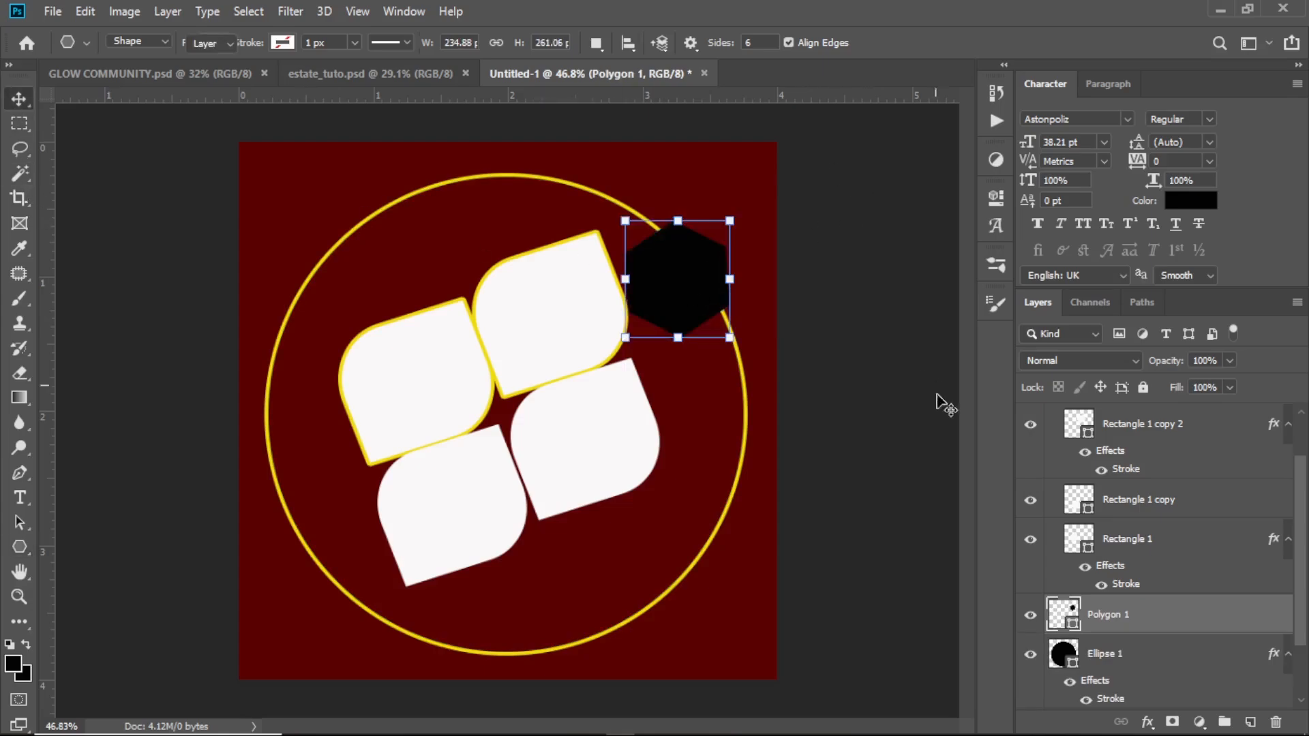
double_click(1075, 623)
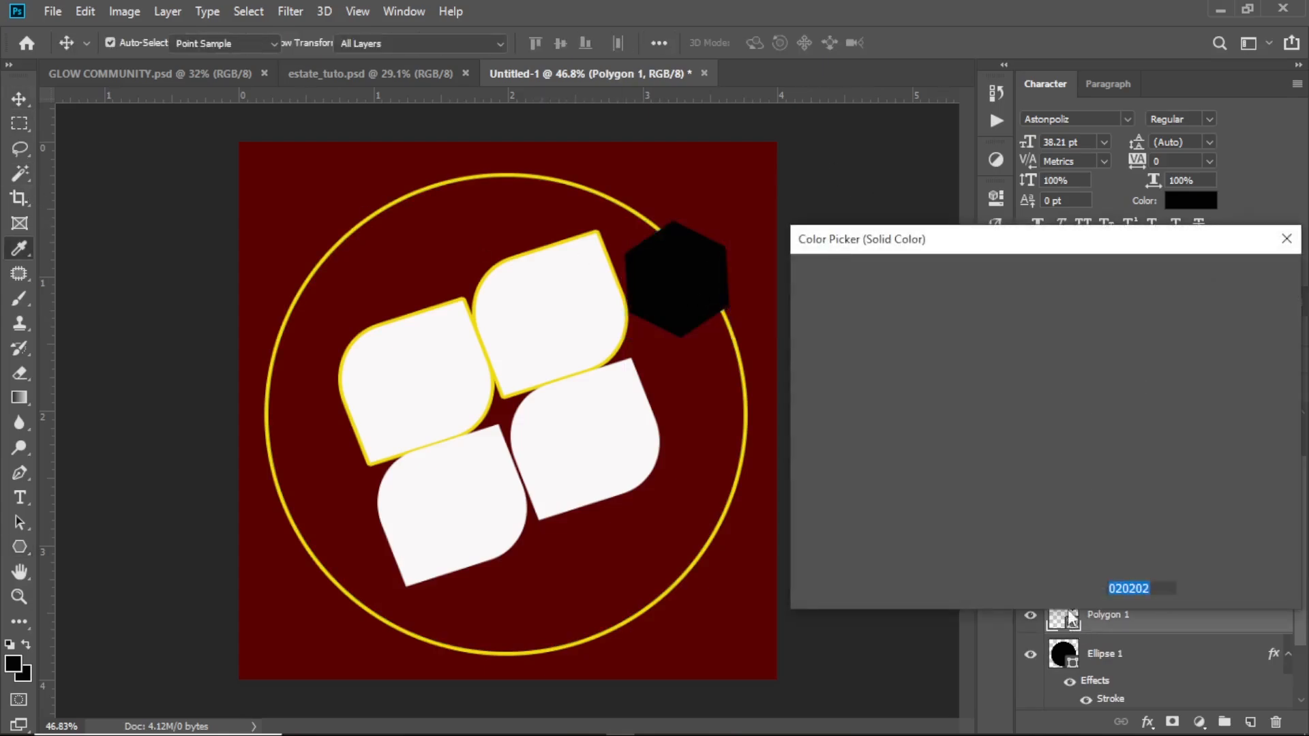
click(548, 286)
click(1237, 276)
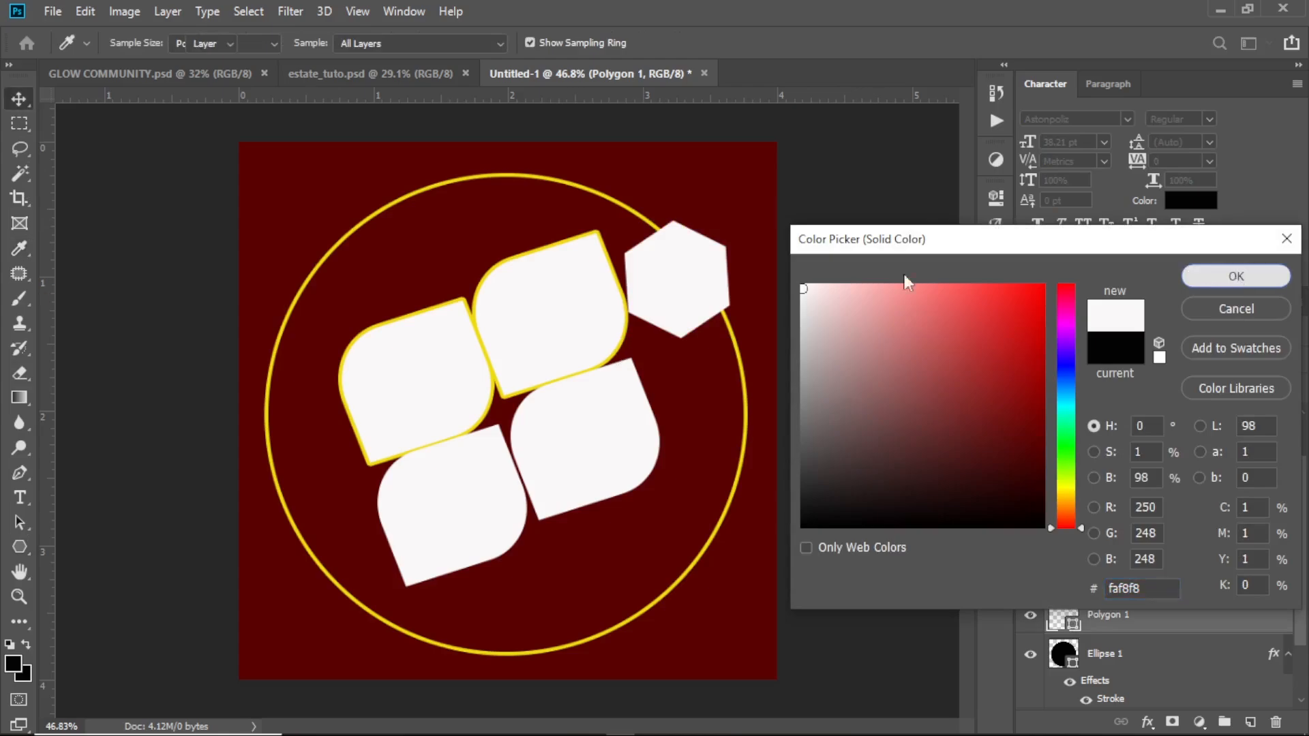
Move the hexagon slightly up and outward, and place a duplicate of it directly below
drag(672, 269, 685, 235)
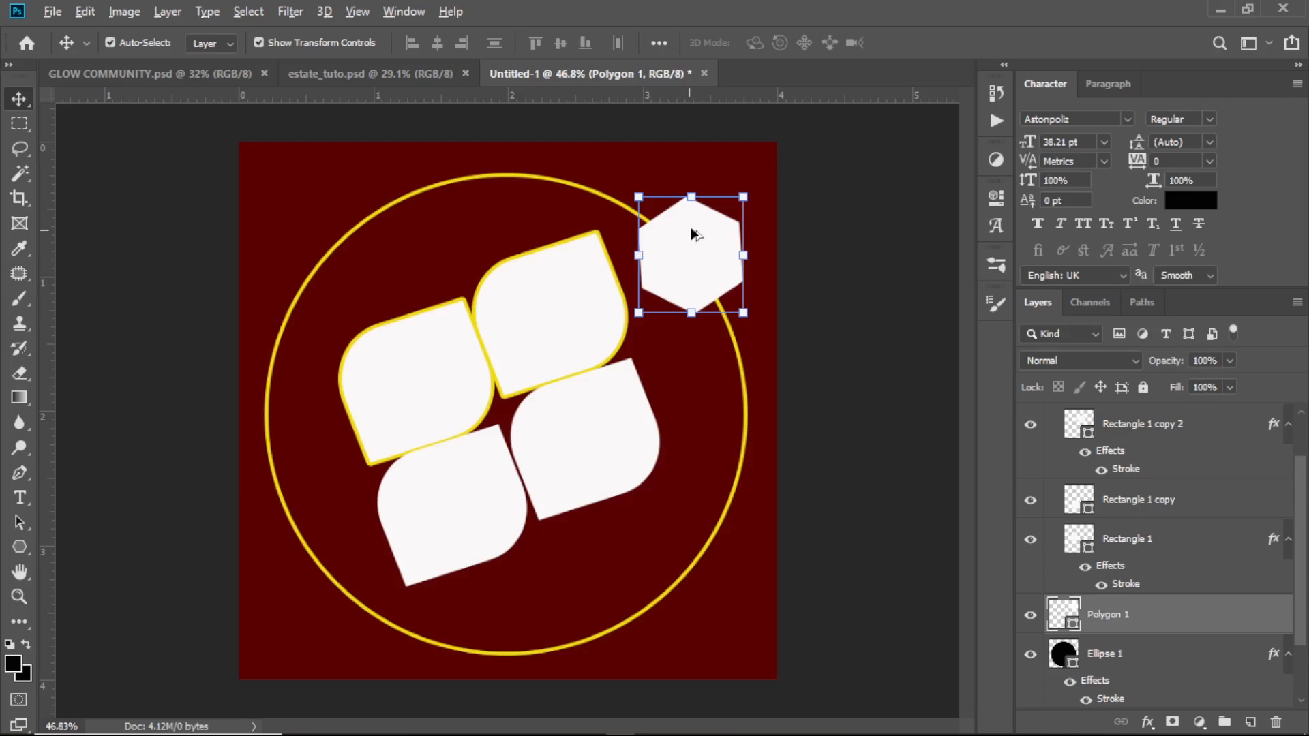
drag(692, 230, 706, 356)
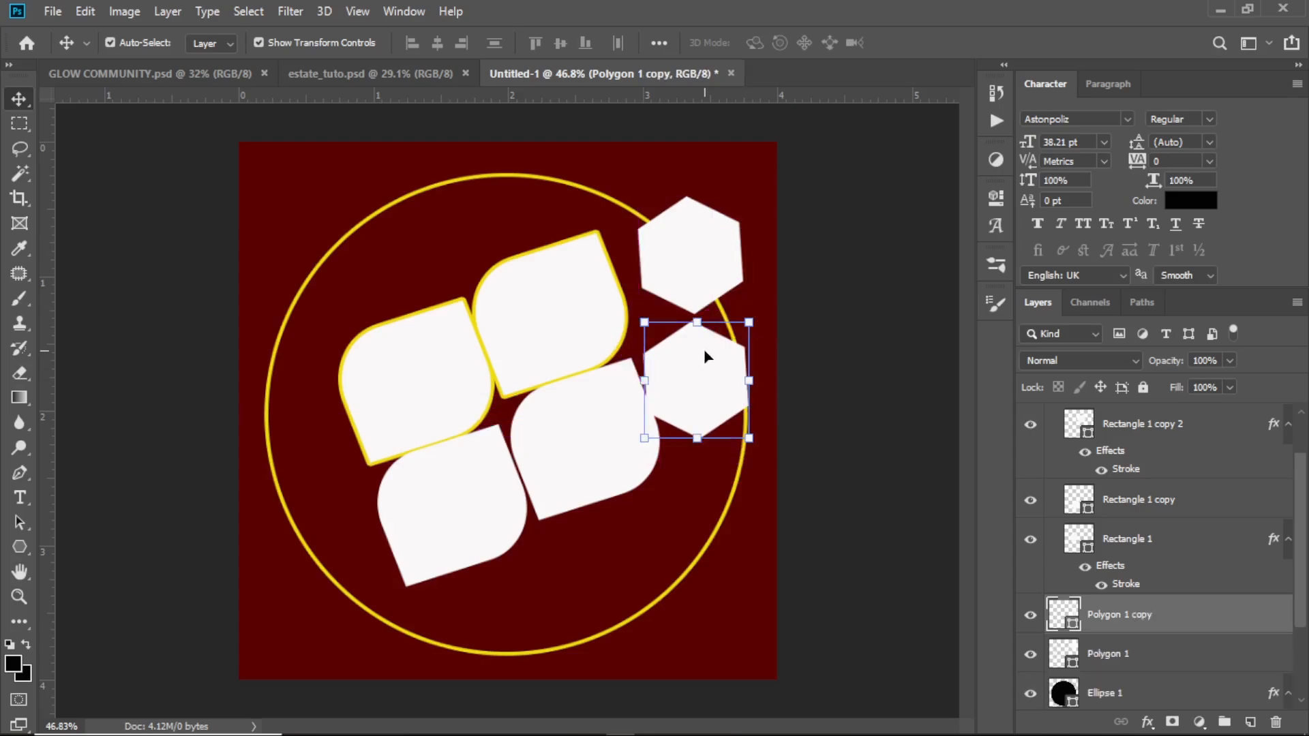
click(558, 579)
click(680, 274)
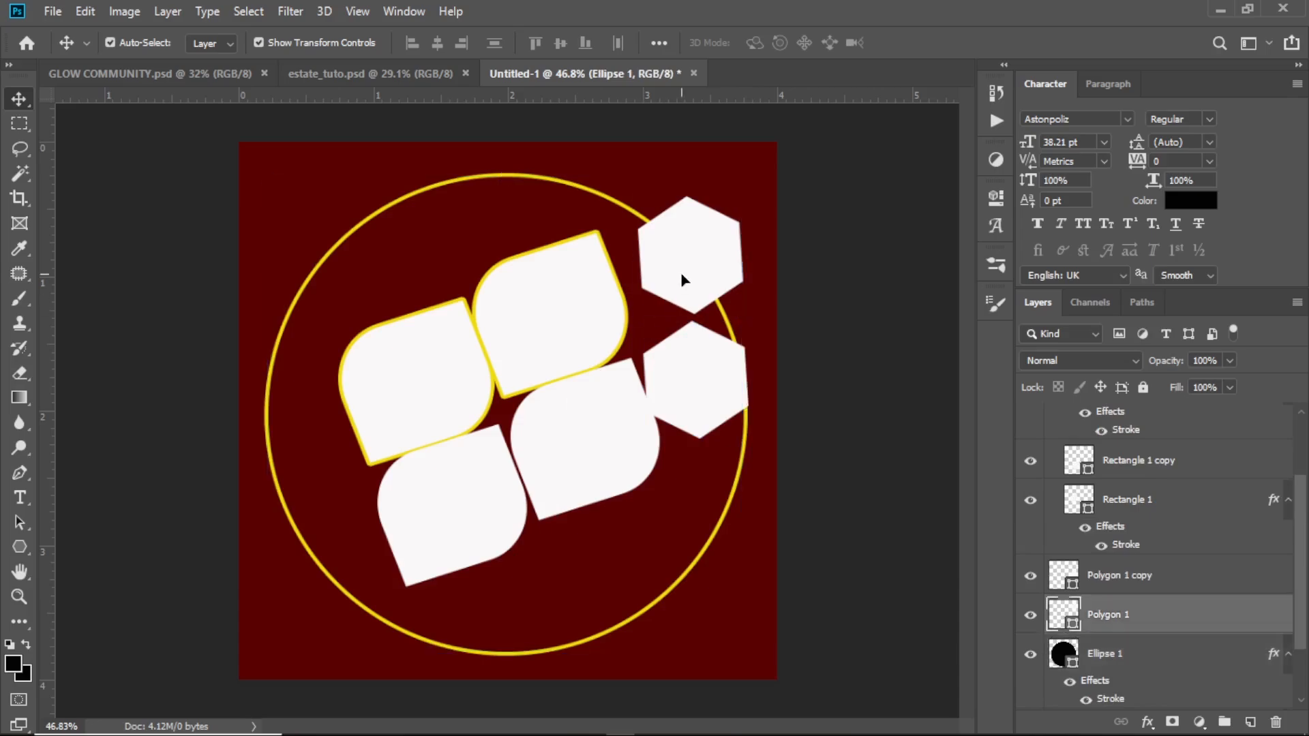
Draw a black five-point star custom shape about 186 × 155 px beside the yellow square's upper-right edge
click(18, 549)
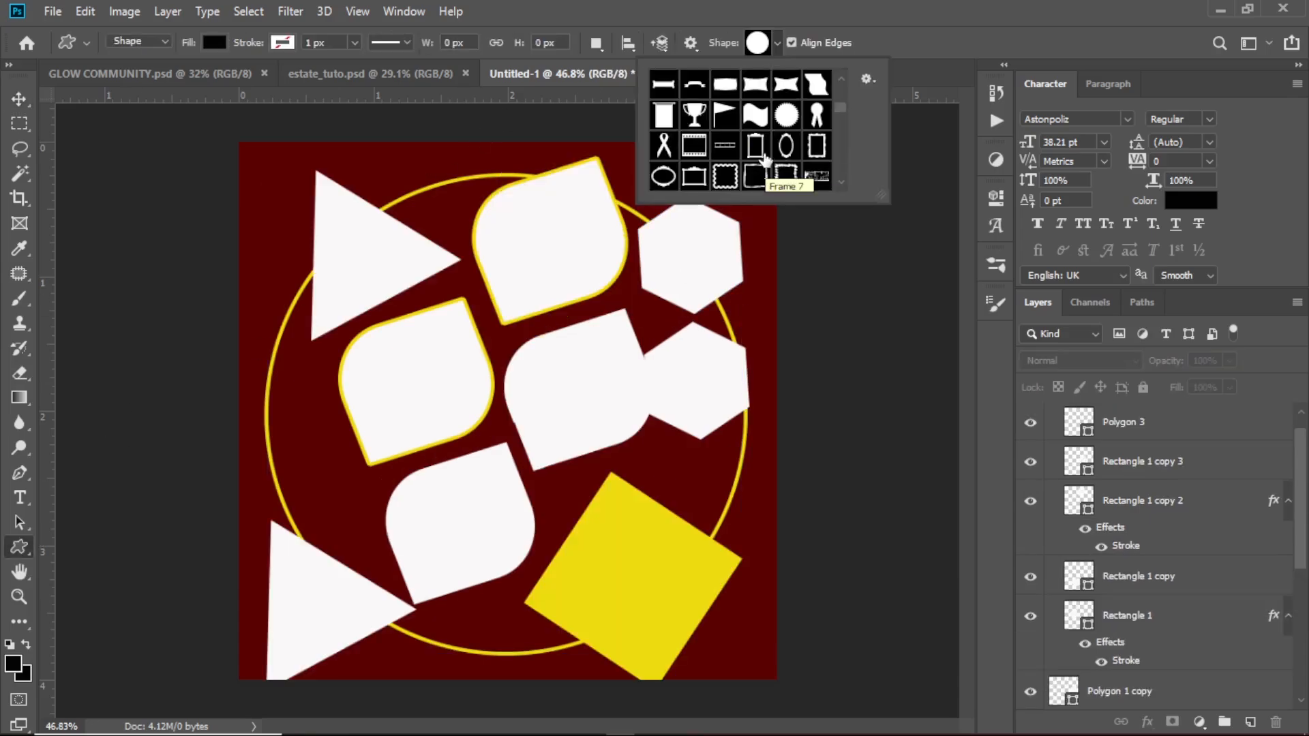
scroll(766, 145, down, 3)
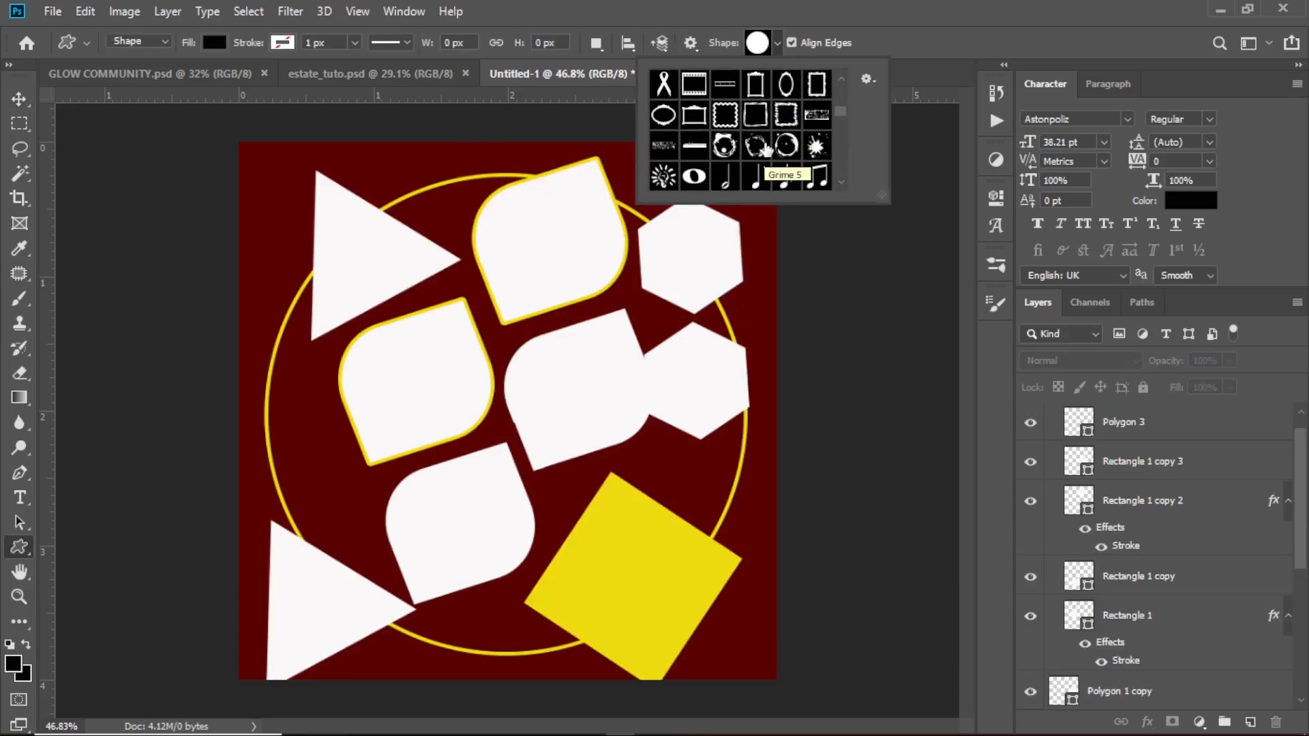
scroll(762, 138, down, 1)
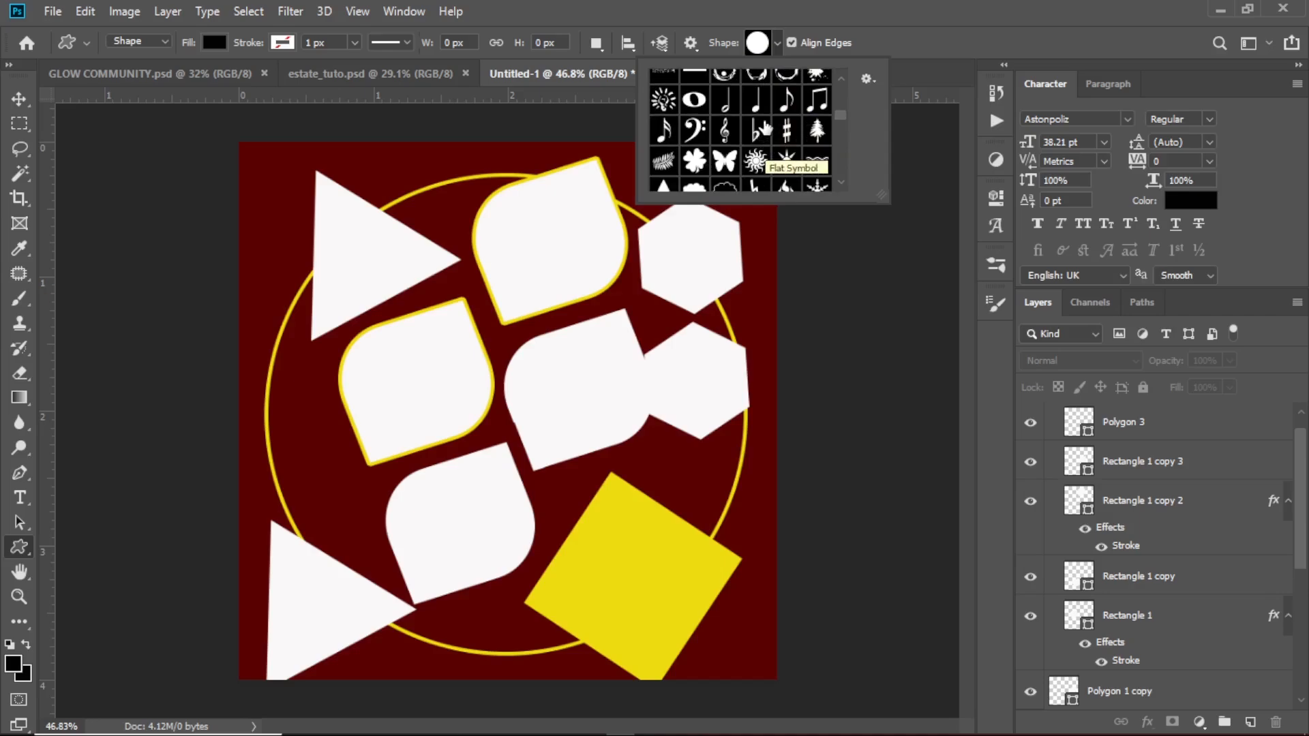
scroll(762, 126, down, 3)
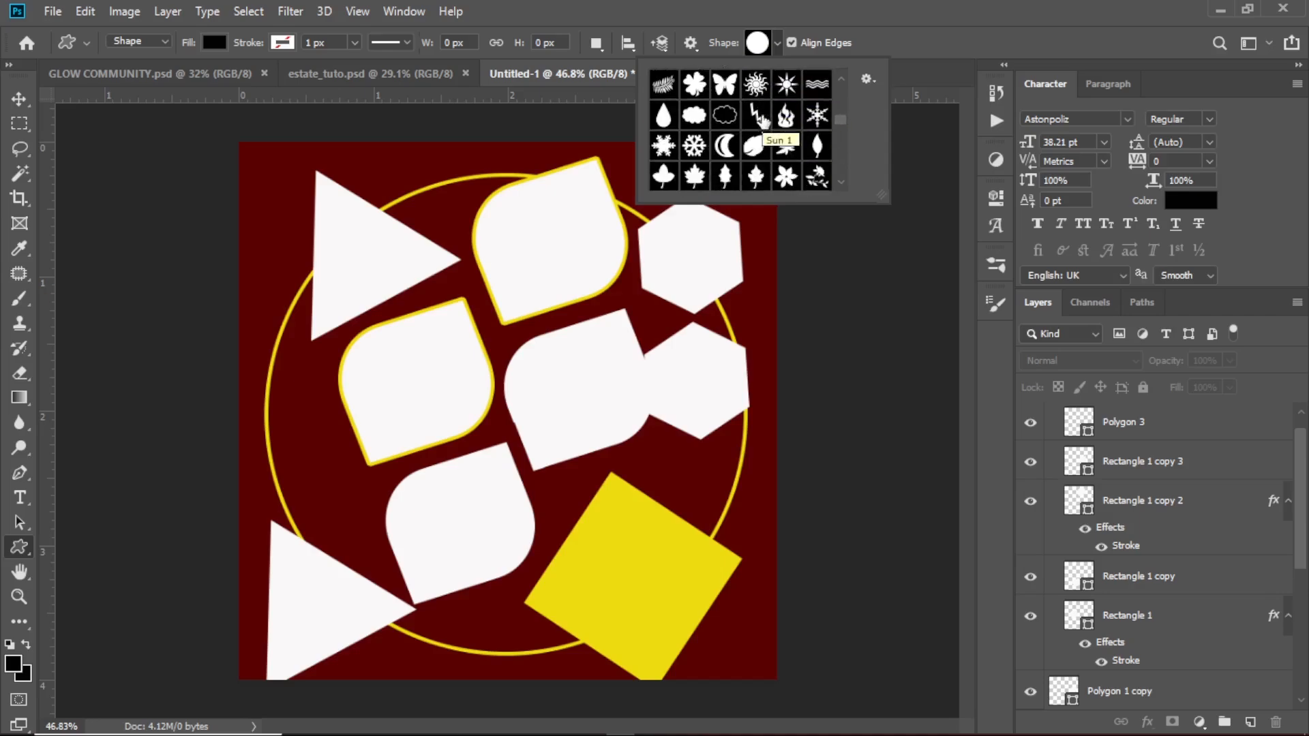
scroll(762, 121, down, 6)
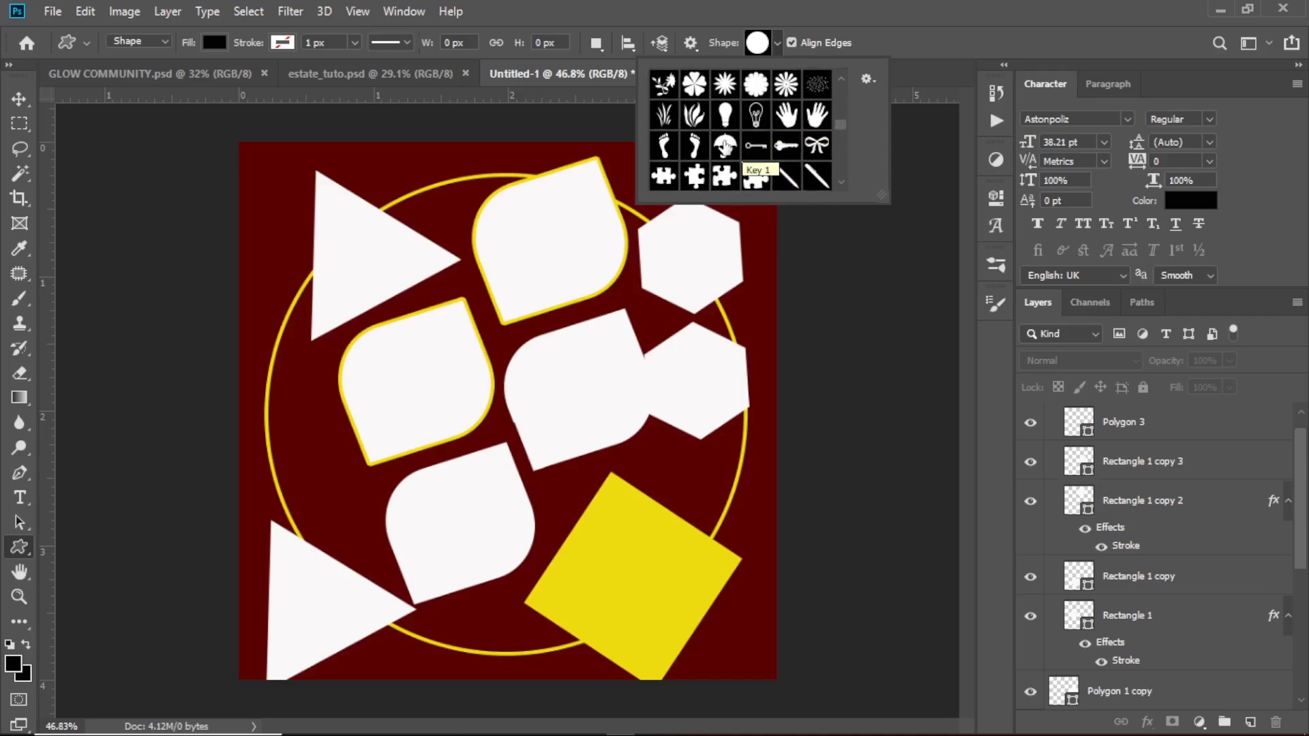
scroll(760, 123, down, 8)
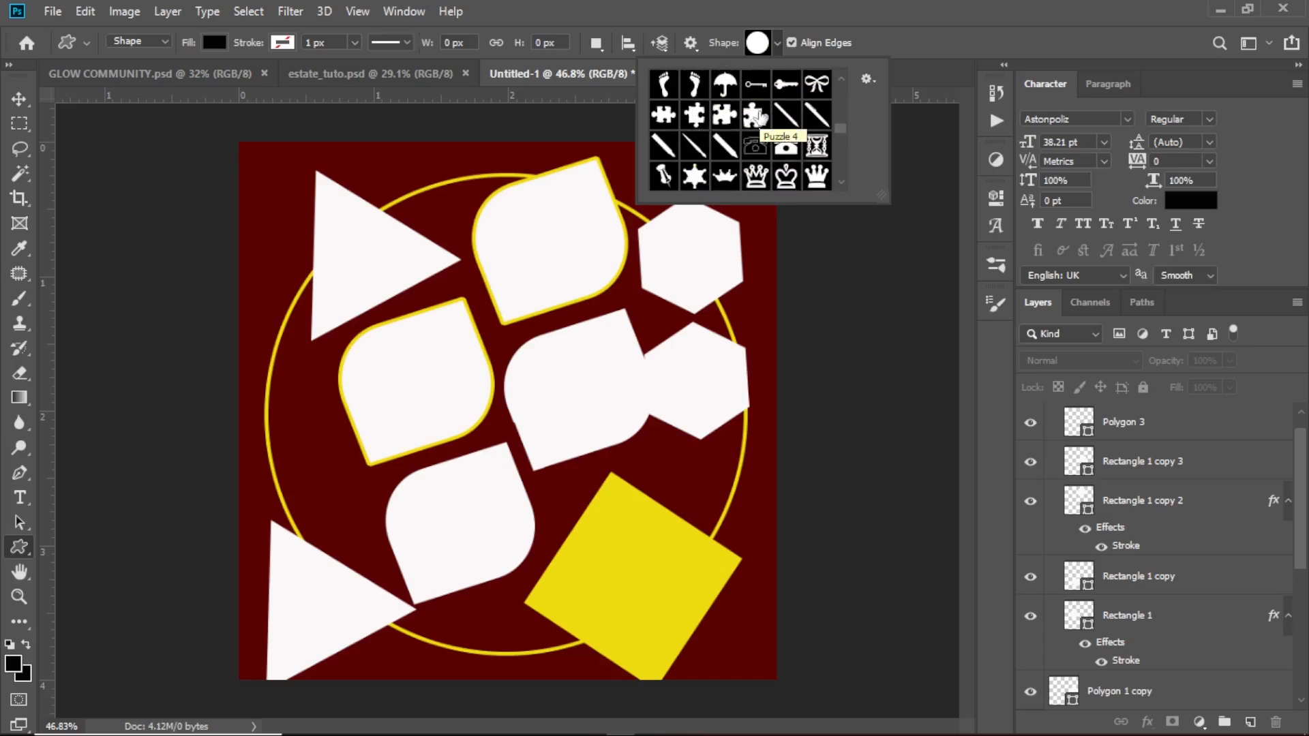
scroll(760, 121, up, 2)
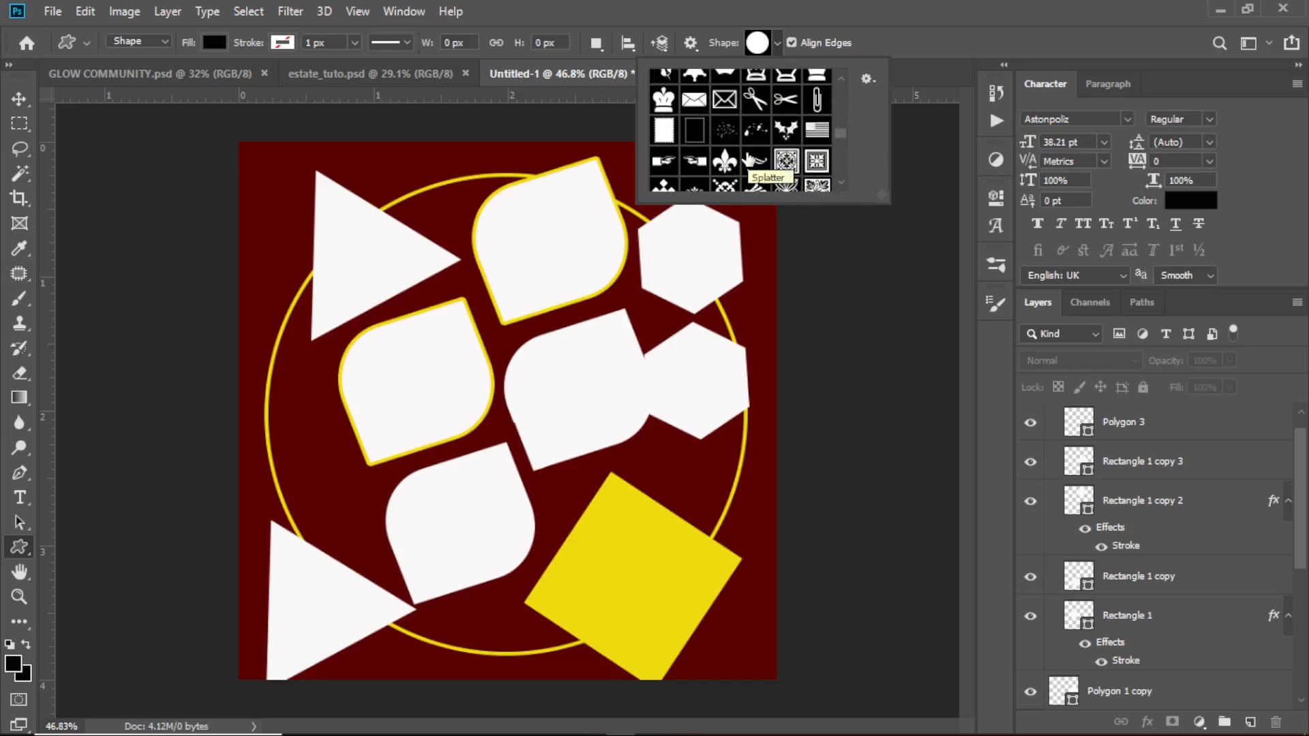
scroll(754, 146, down, 10)
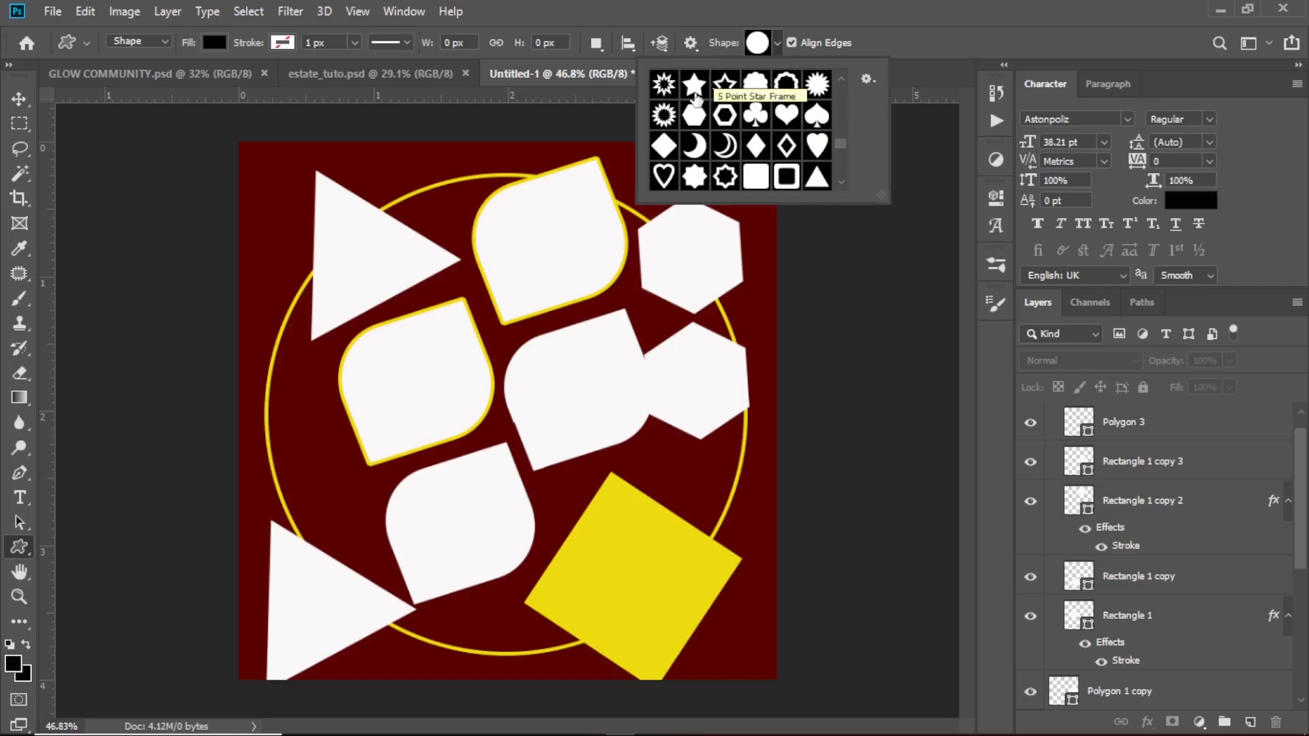
click(694, 86)
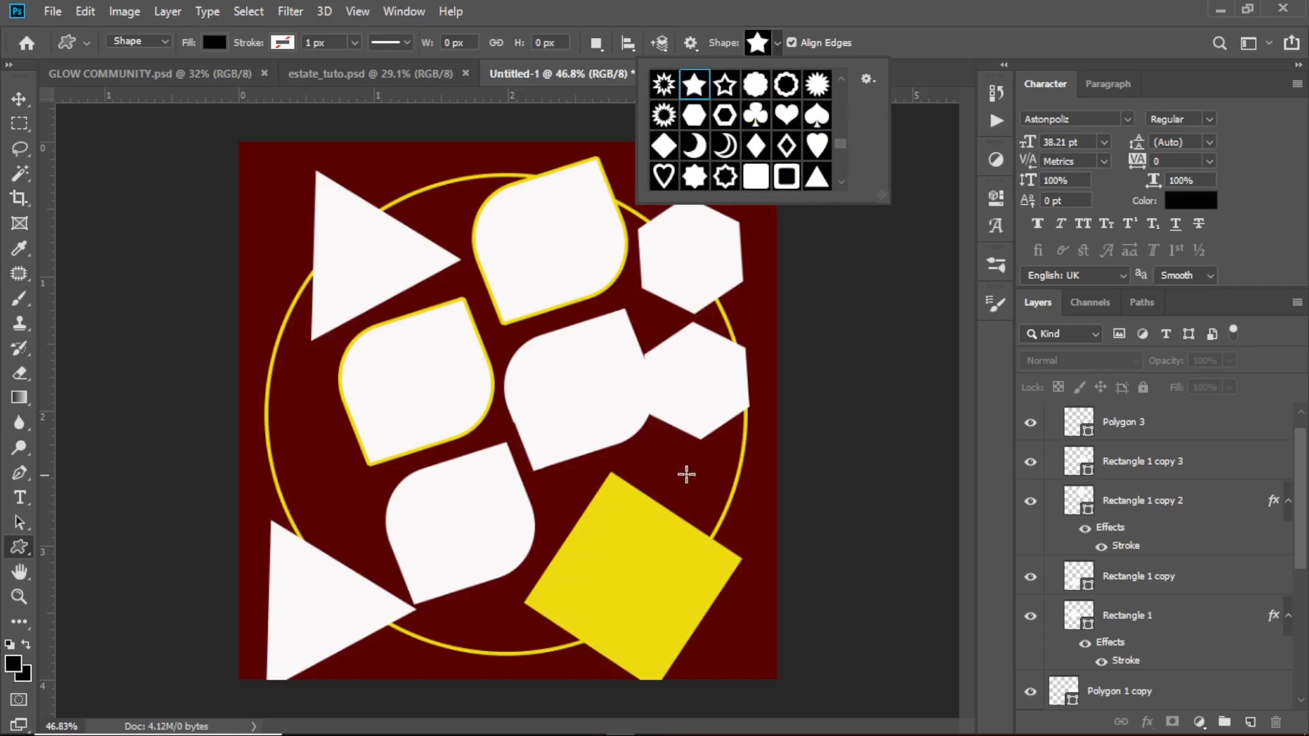
drag(693, 463, 775, 530)
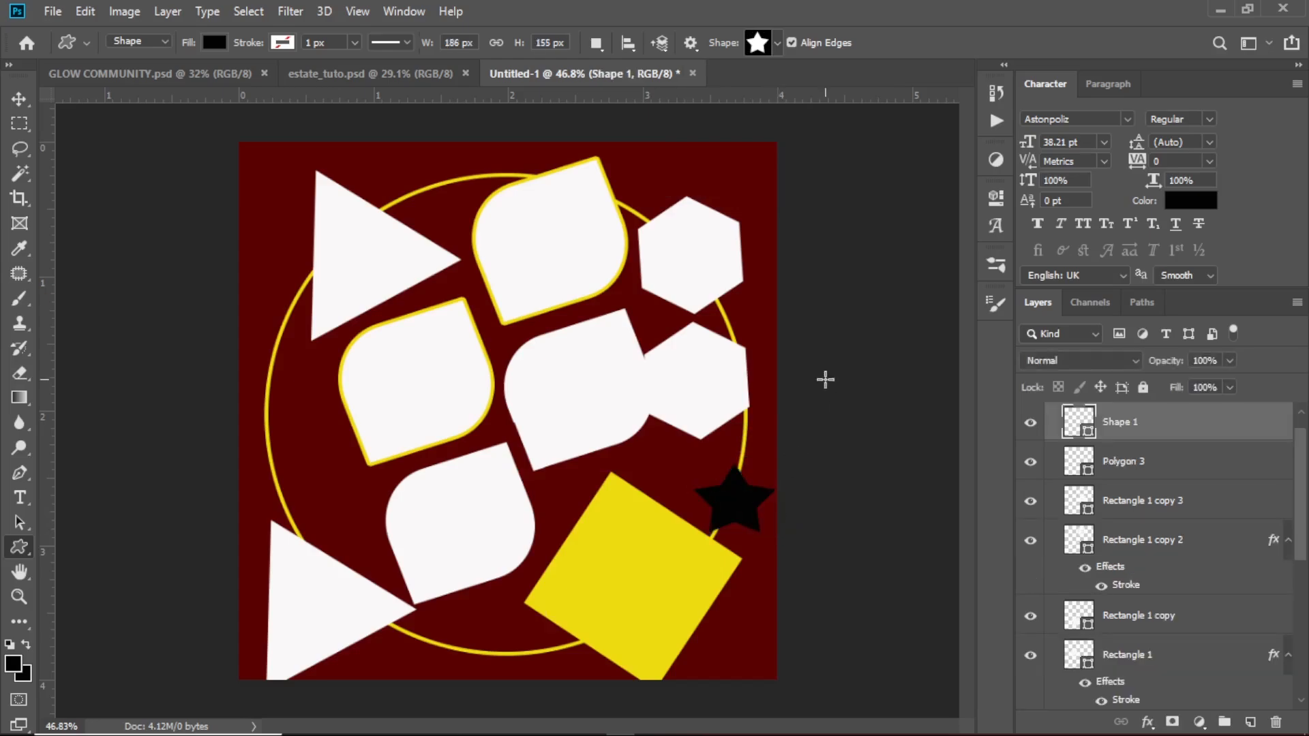
Recolor the star to the yellow square's #eddb0f and move it onto the circle's left edge
key(v)
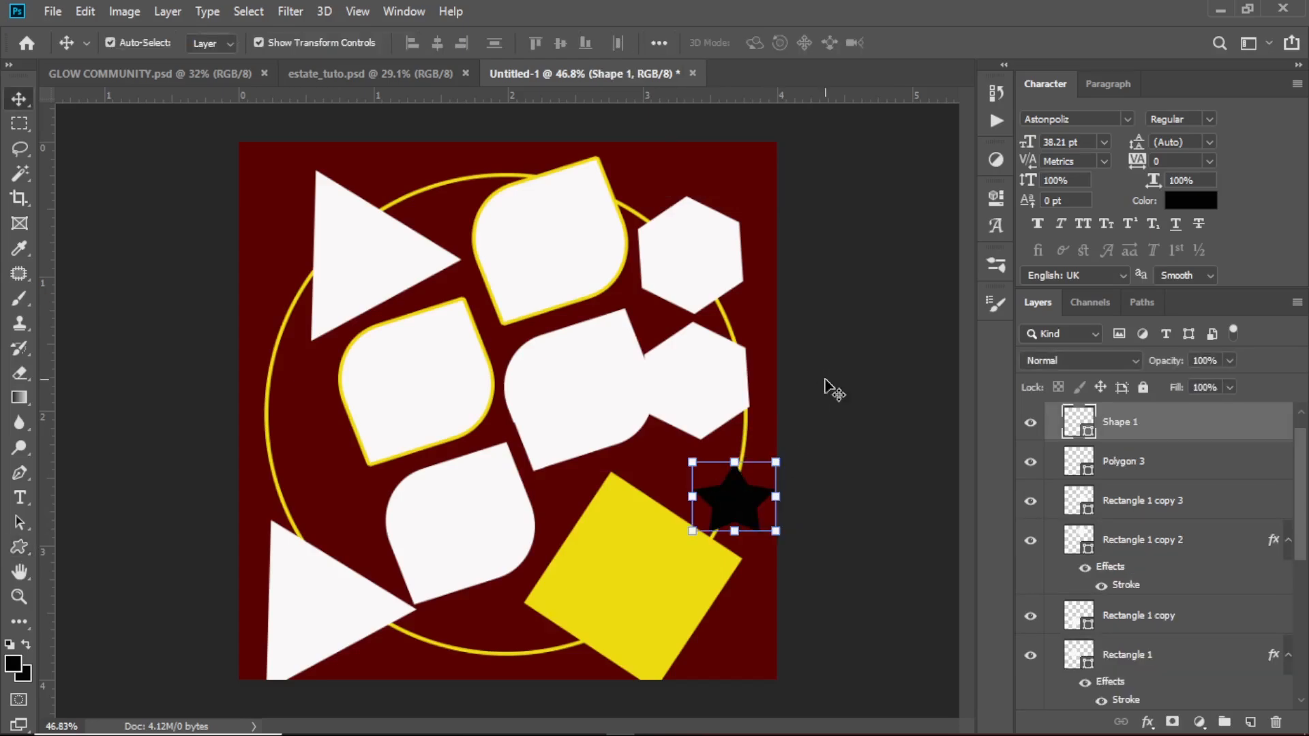
double_click(1088, 433)
click(688, 574)
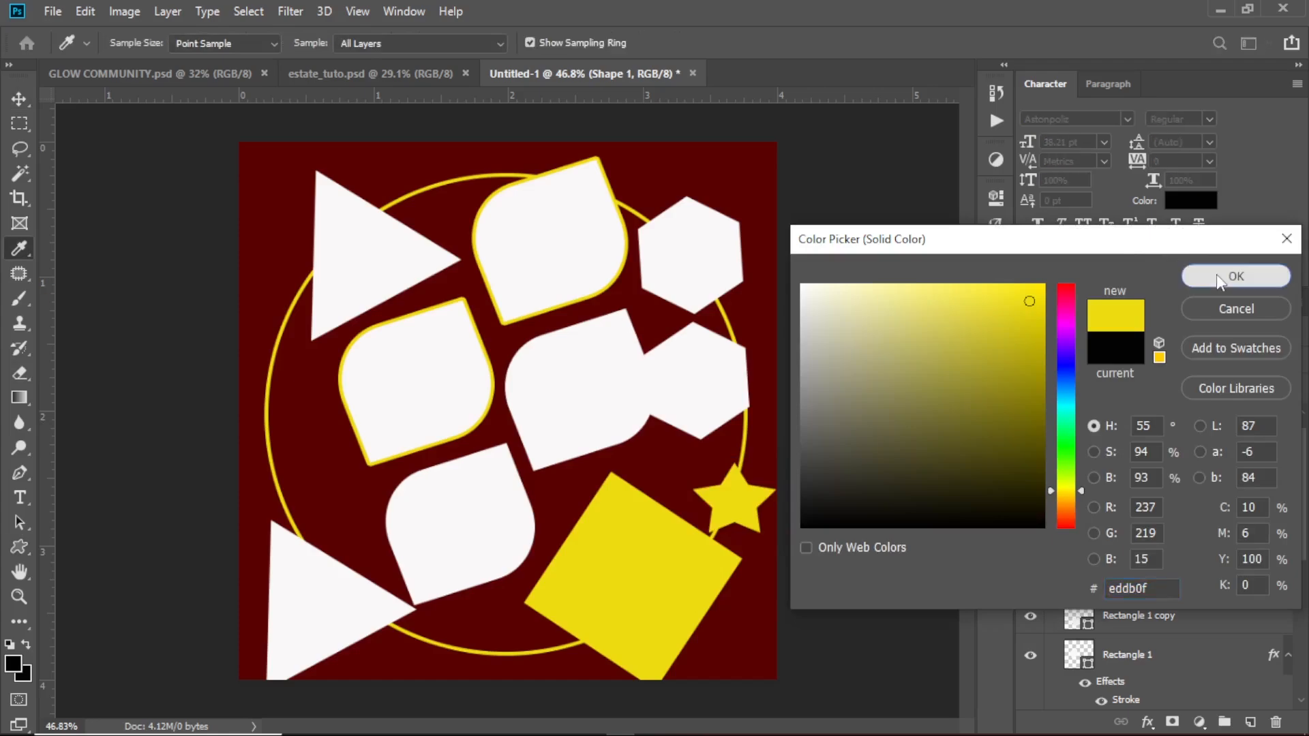
click(1236, 276)
drag(739, 493, 290, 455)
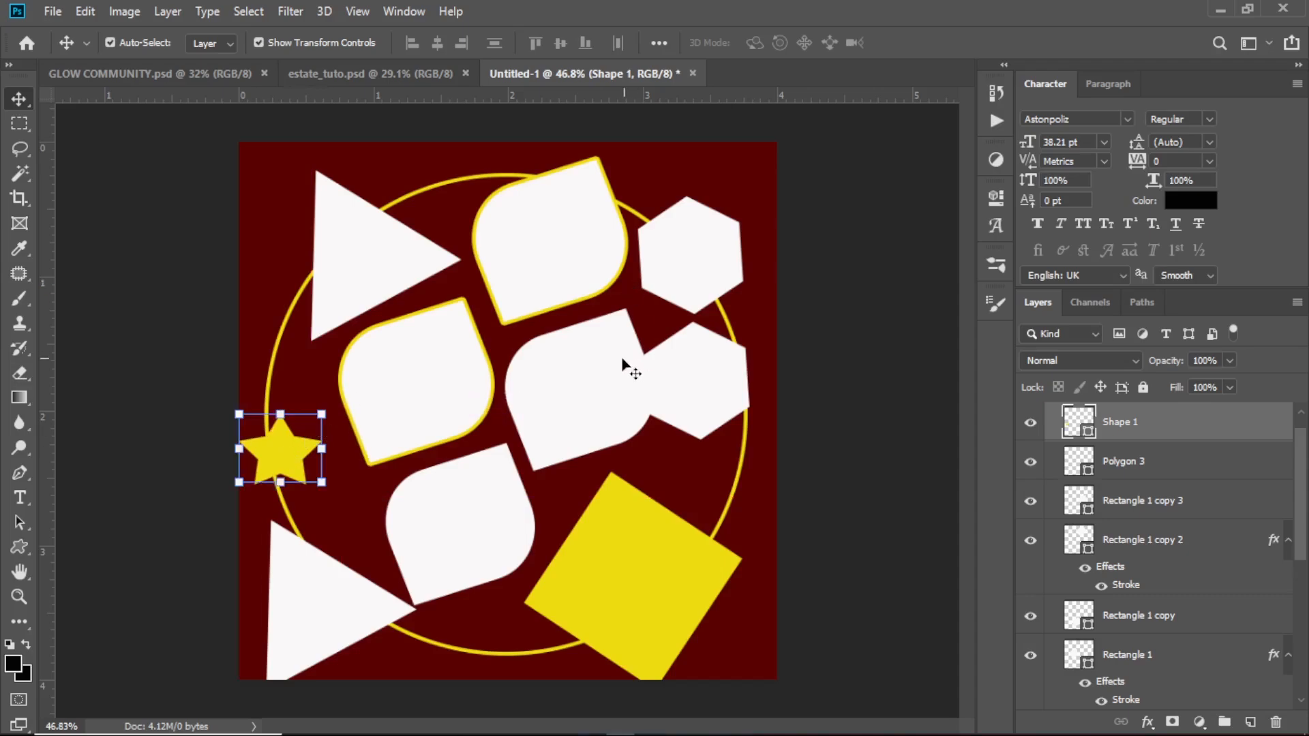
Nudge the middle-right leaf shape left, clear of the lower hexagon, and hide the yellow square layer, Polygon 3
drag(623, 366, 595, 379)
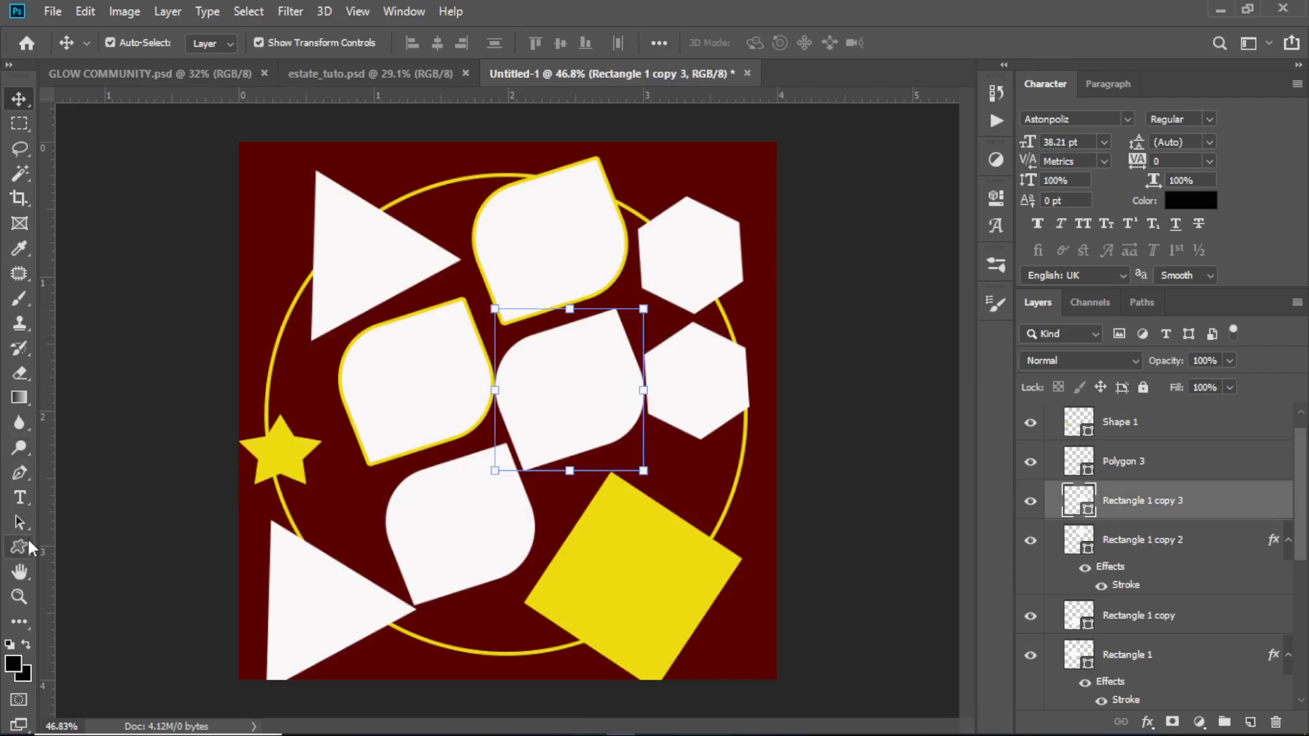
drag(27, 540, 28, 540)
click(71, 563)
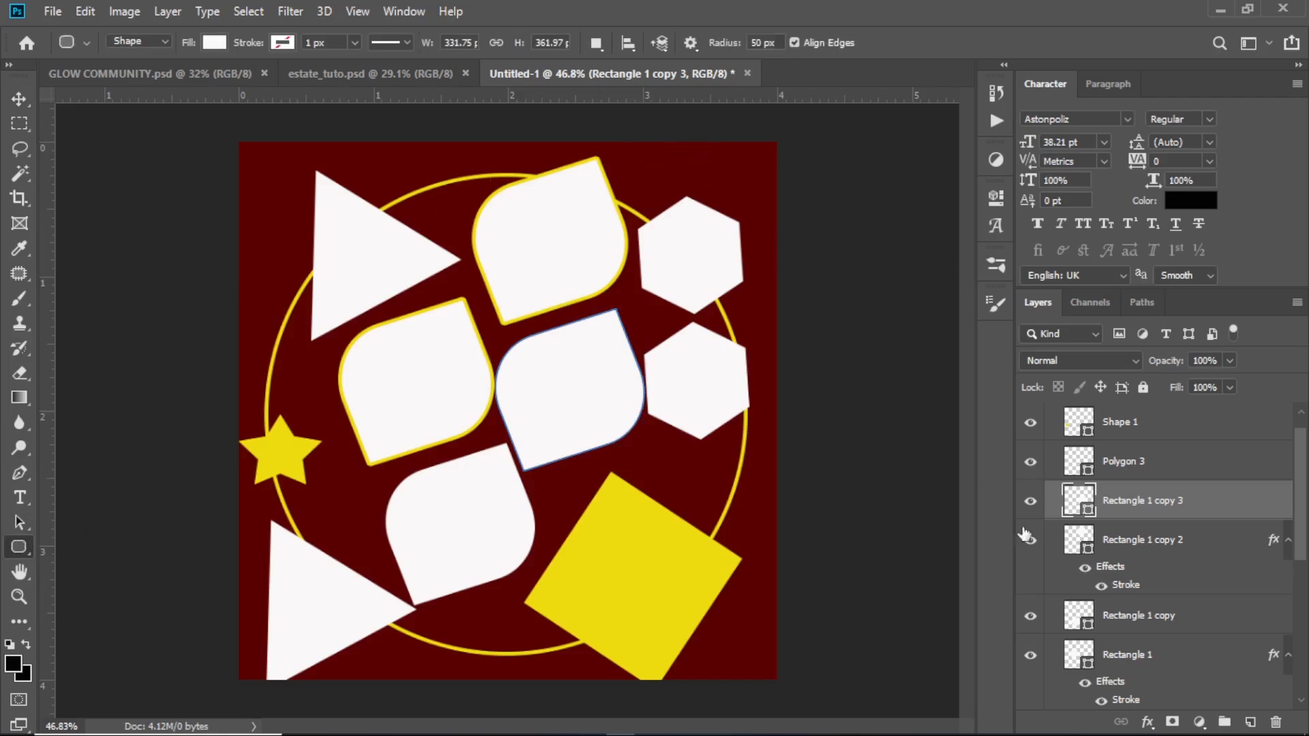
click(19, 99)
click(633, 523)
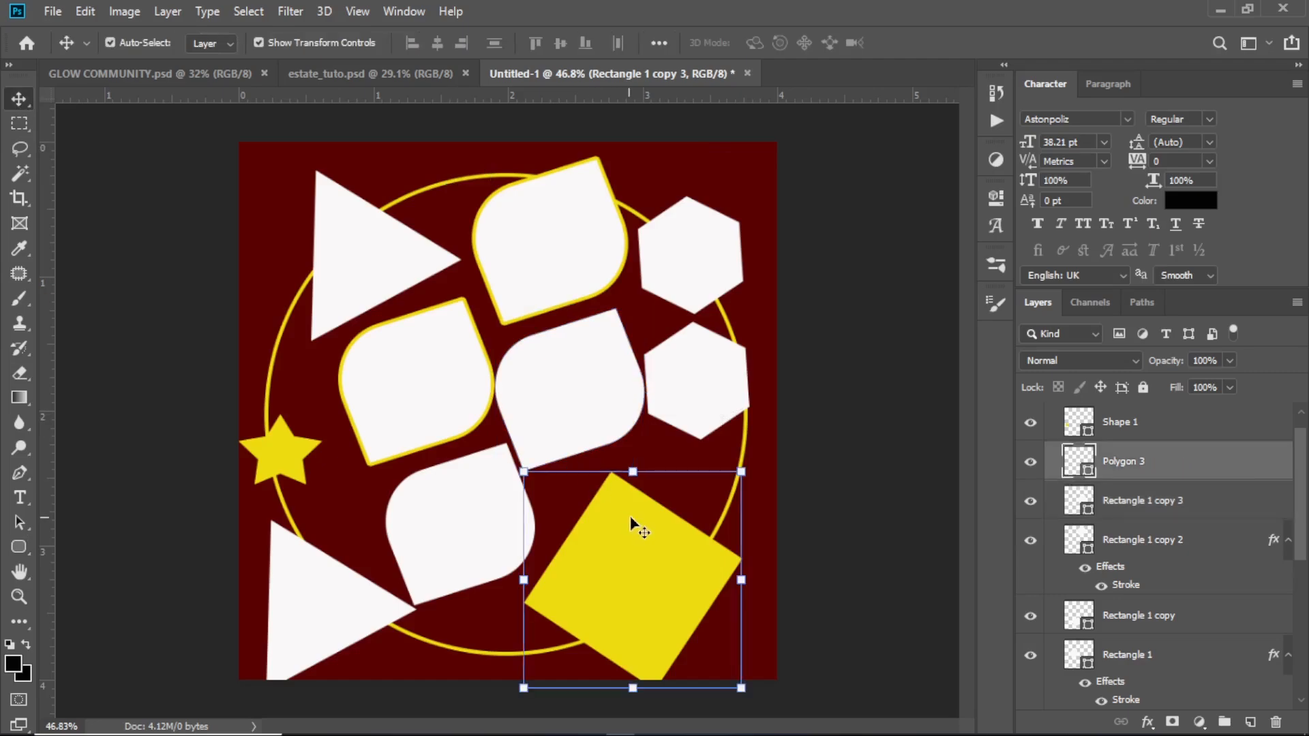
click(1030, 462)
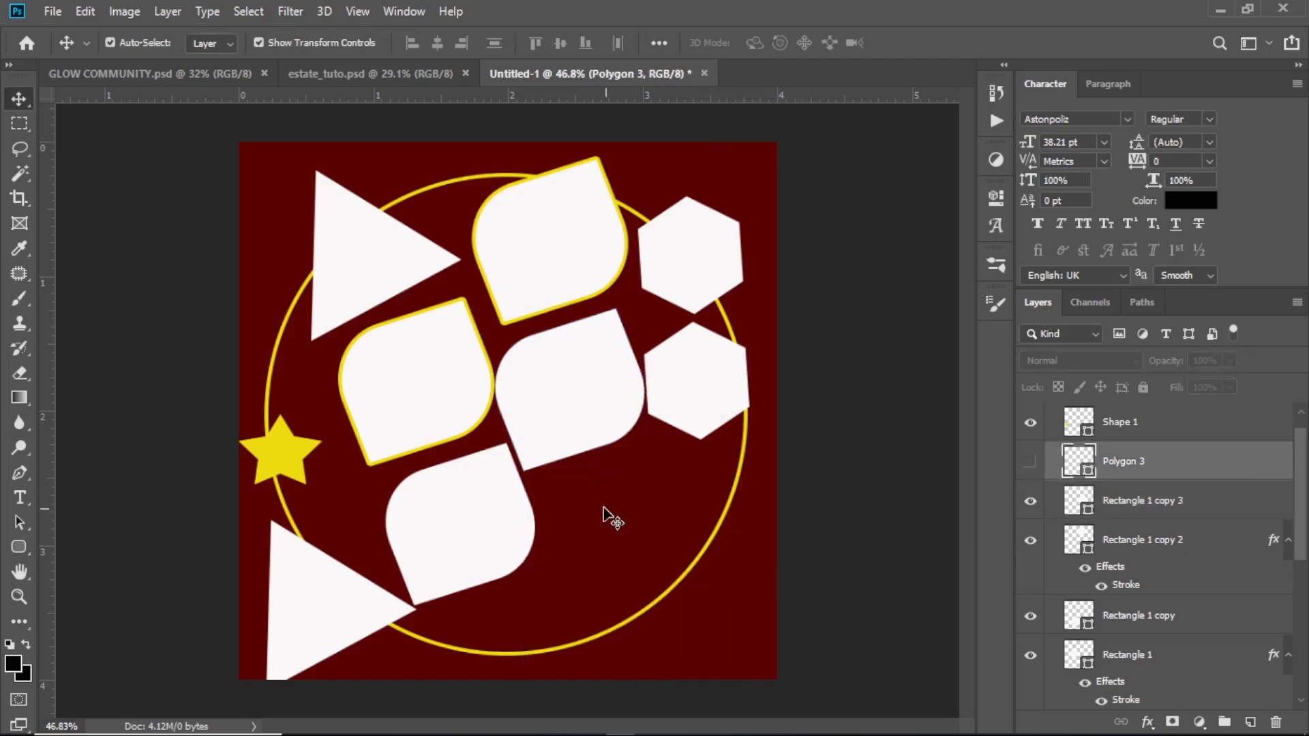
Draw a yellow rounded rectangle about 339 × 408 px with 50 px corner radii in the hidden square's place
click(19, 548)
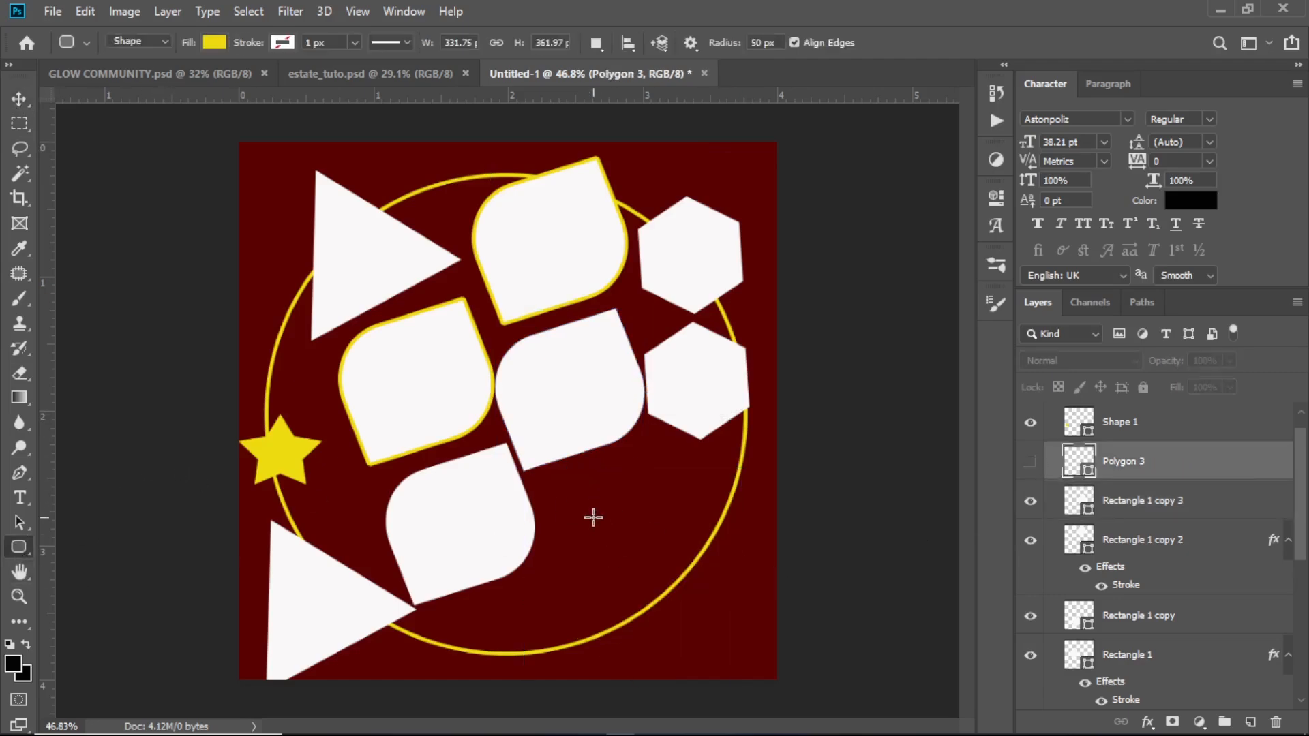
drag(572, 497, 721, 678)
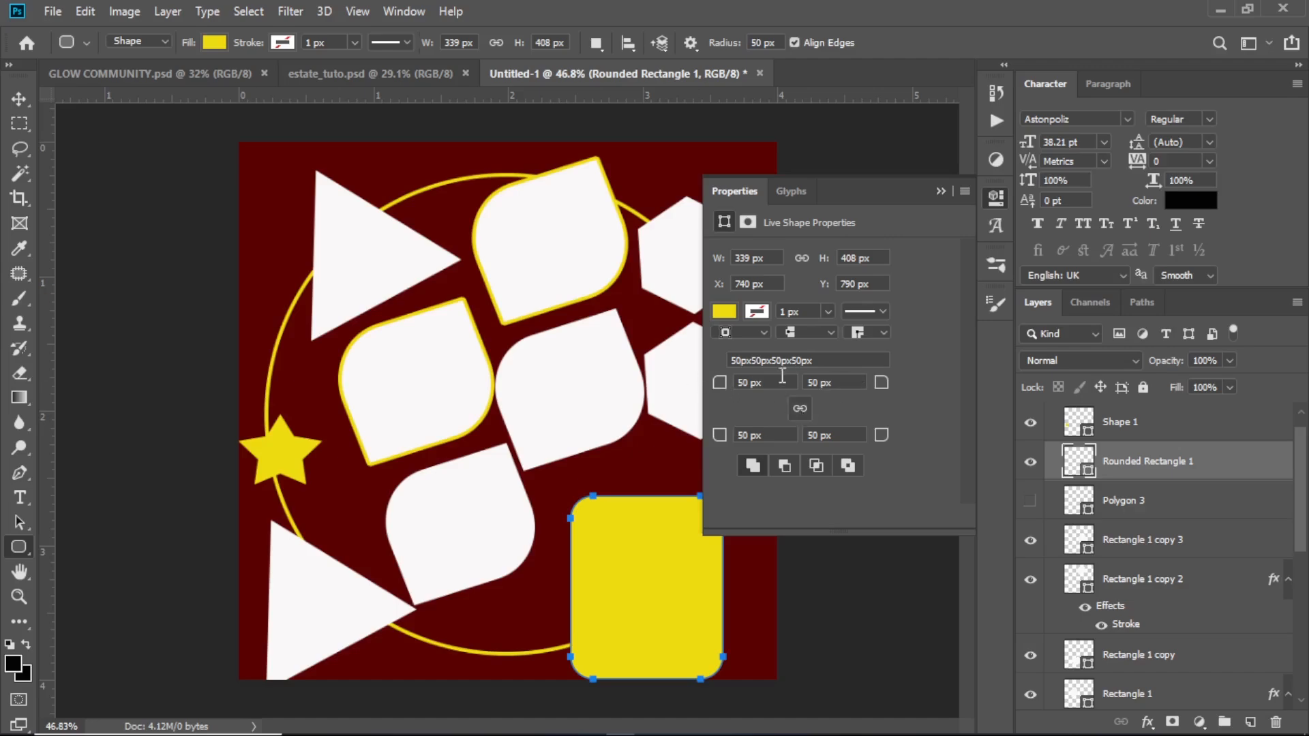
Unlink the rounded rectangle's corner radii and set its upper-left corner to 140 px and its lower-right corner to 0 px
drag(719, 383, 808, 360)
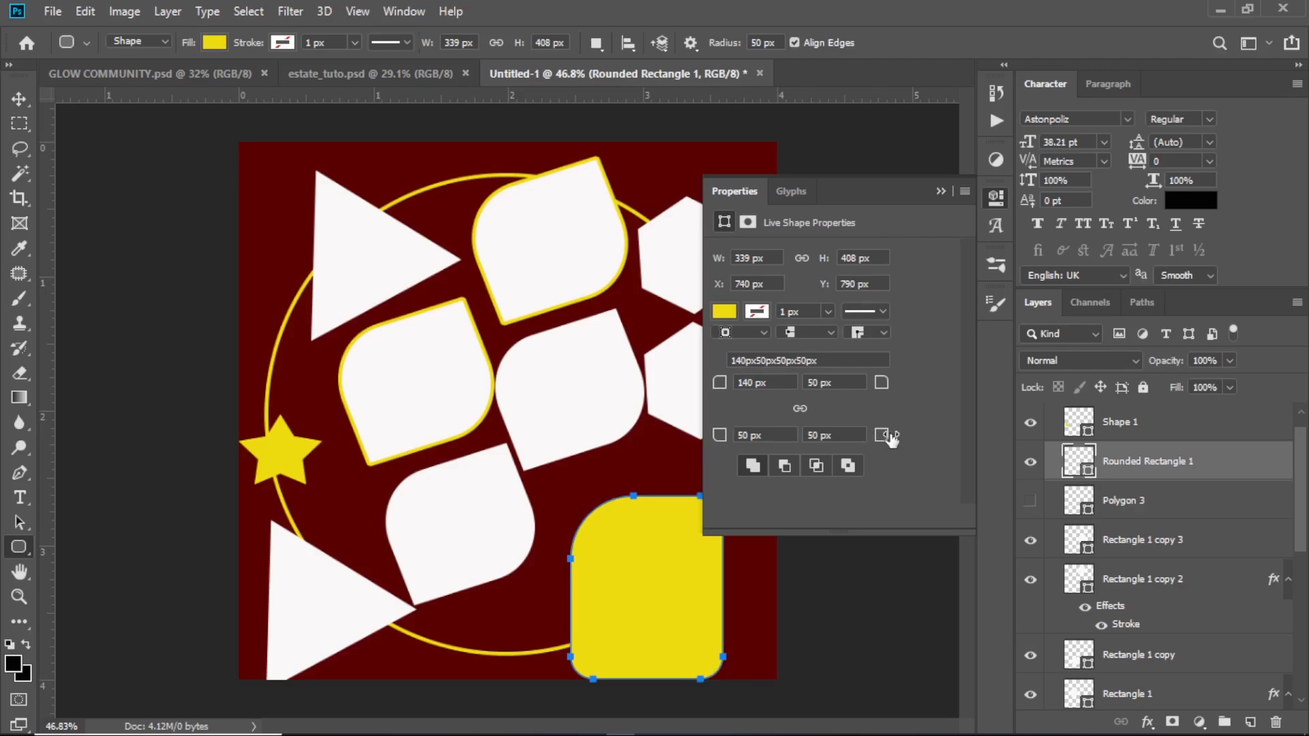
drag(891, 440, 807, 464)
drag(882, 439, 1029, 387)
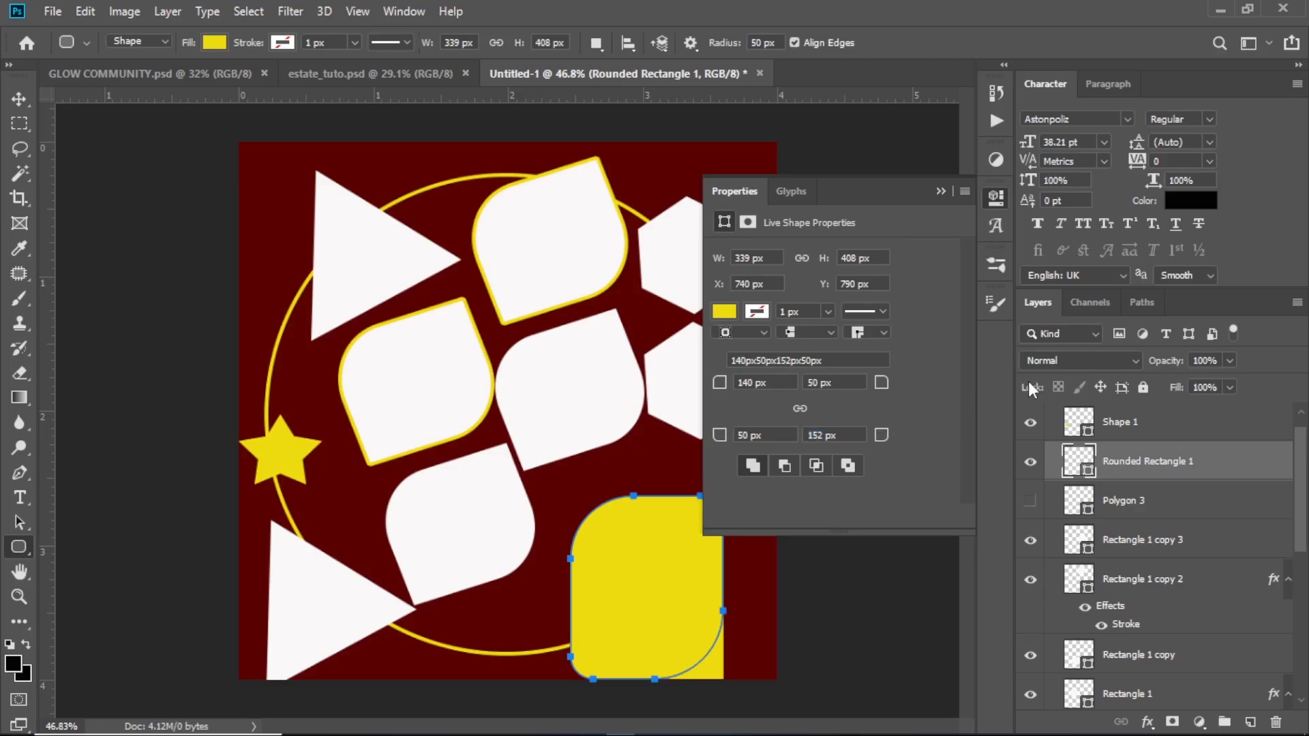
drag(881, 440, 668, 455)
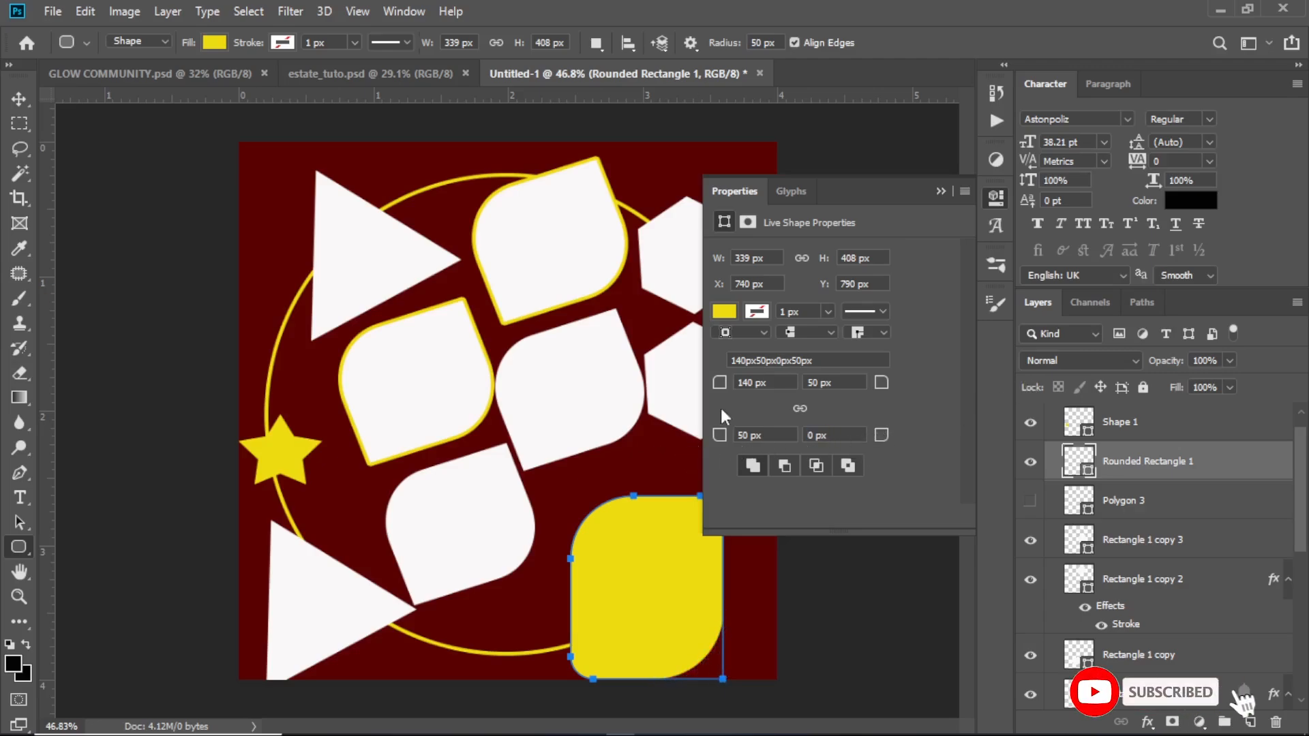
Set the yellow rounded rectangle's upper-left and lower-left corner radii to 0 px and its upper-right corner radius to 138 px
drag(720, 383, 500, 387)
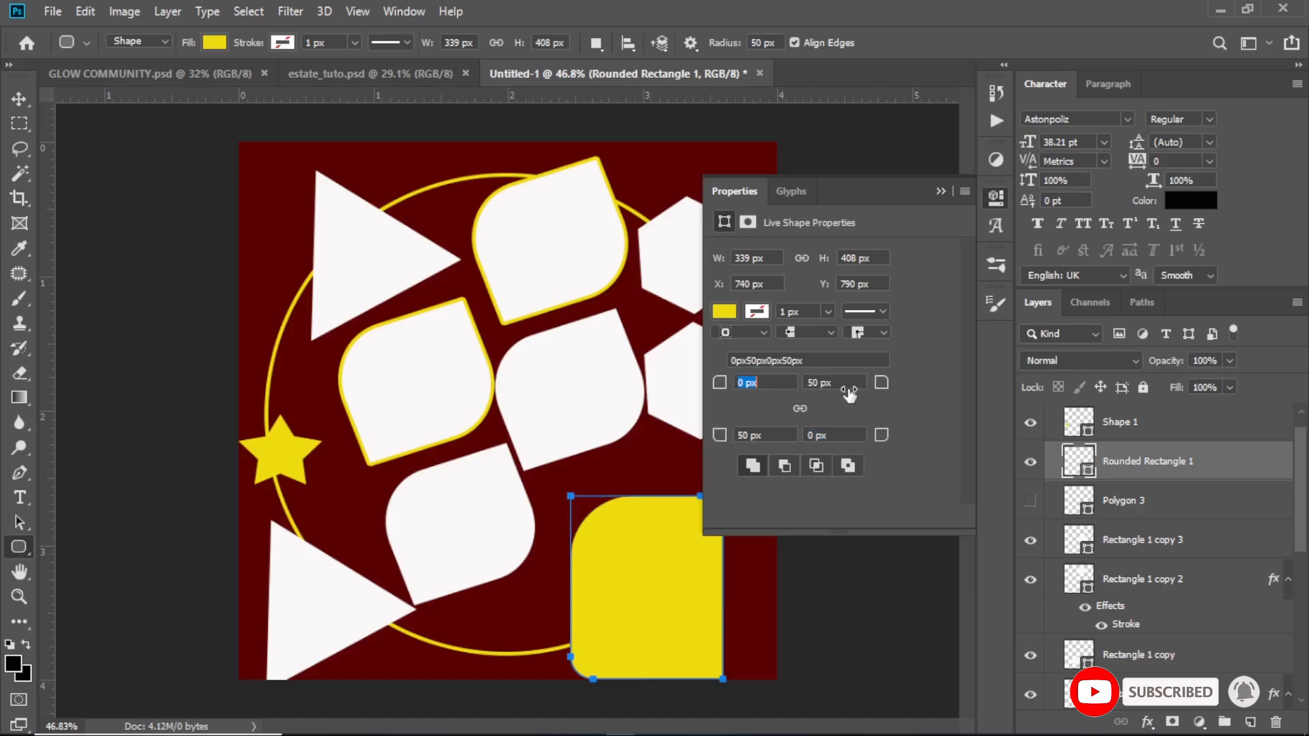
drag(881, 383, 850, 464)
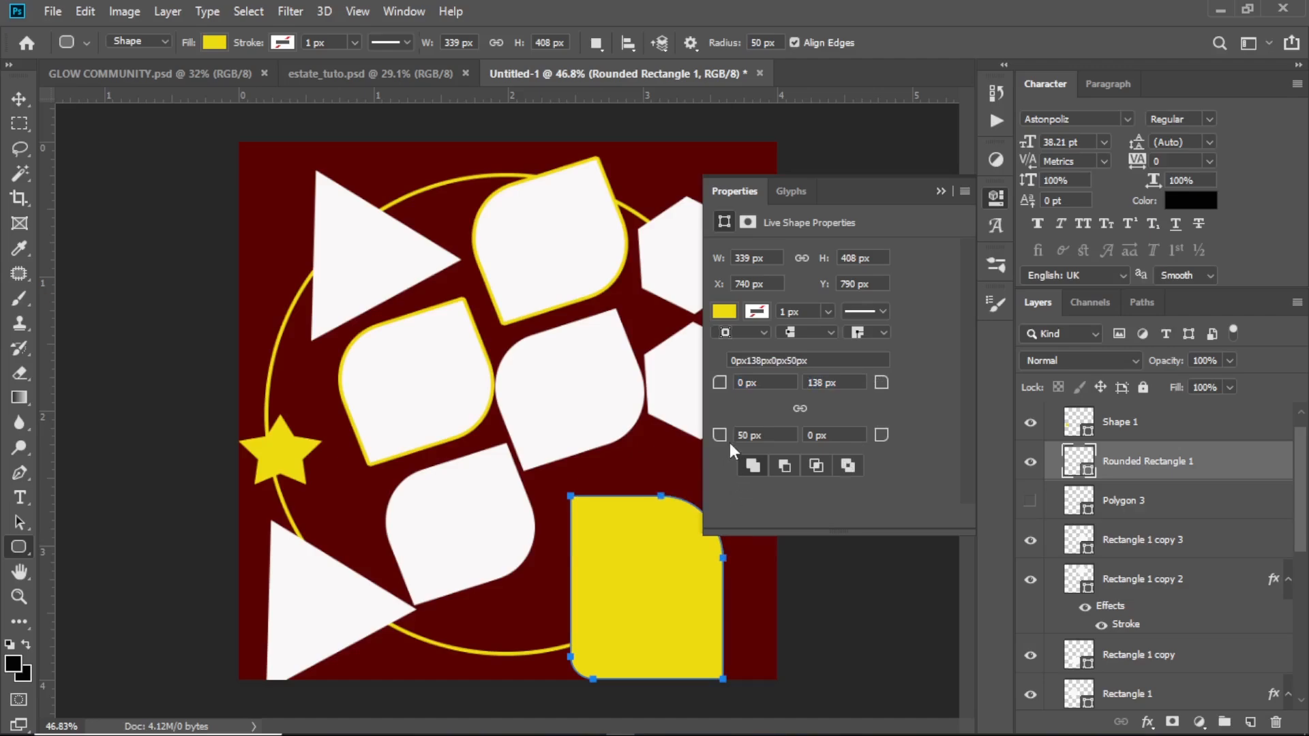
drag(721, 437, 570, 447)
click(942, 191)
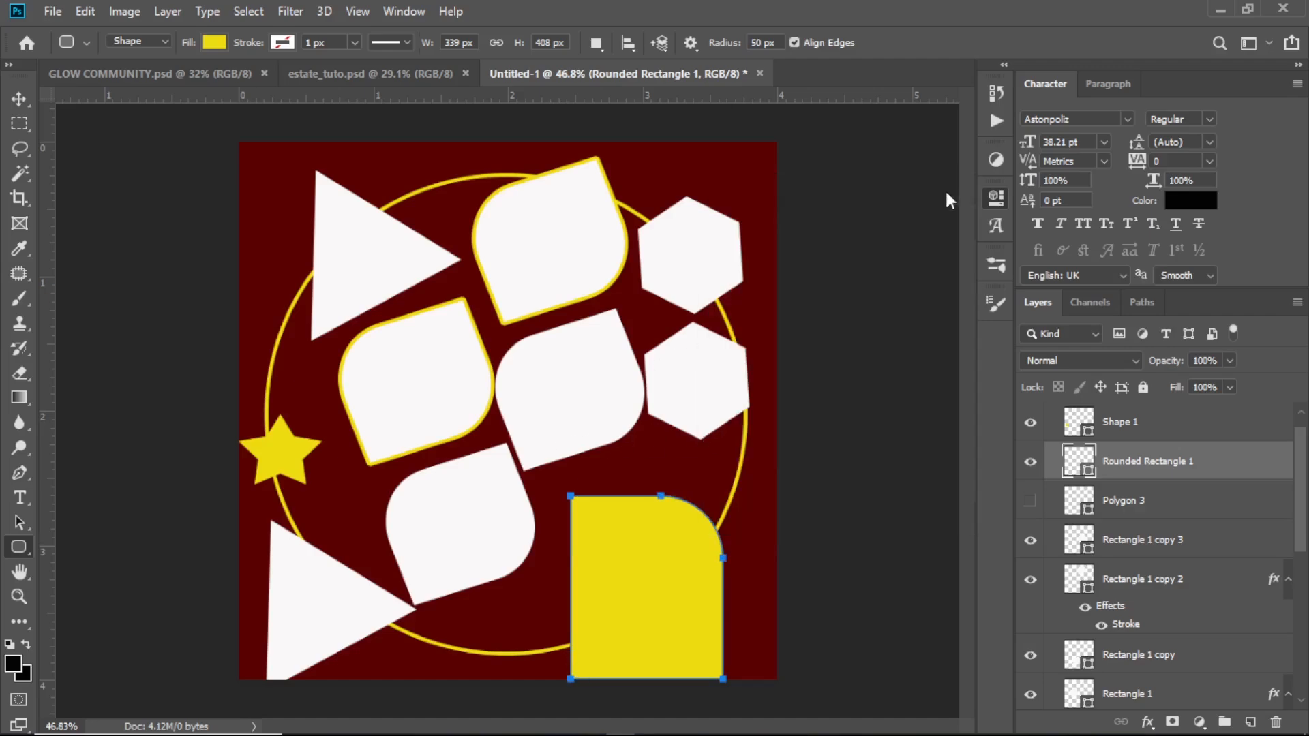
Move the yellow rounded rectangle up to about X 734 px, Y 762 px, and shift the middle-left yellow-outlined leaf shape slightly left
click(19, 99)
mouse_move(637, 569)
mouse_down()
mouse_move(641, 527)
mouse_move(646, 580)
mouse_move(649, 548)
mouse_move(634, 560)
mouse_up()
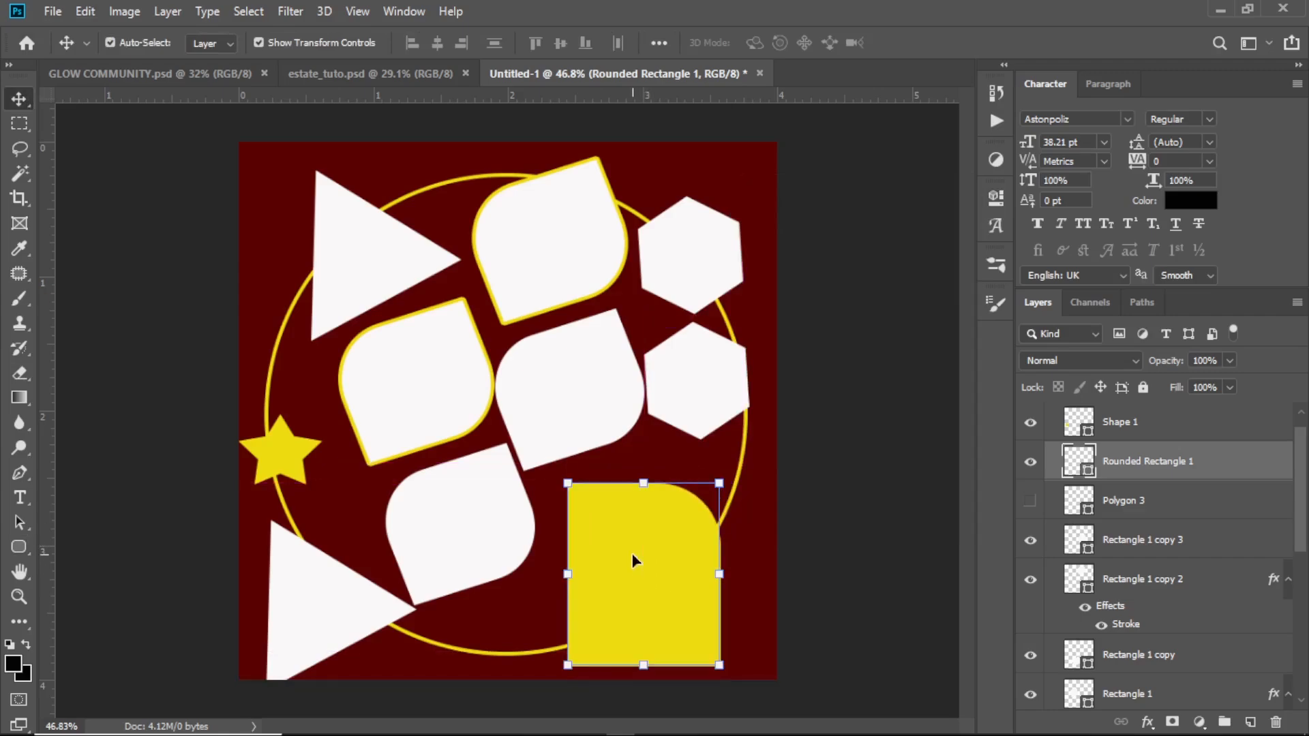
drag(439, 391, 434, 374)
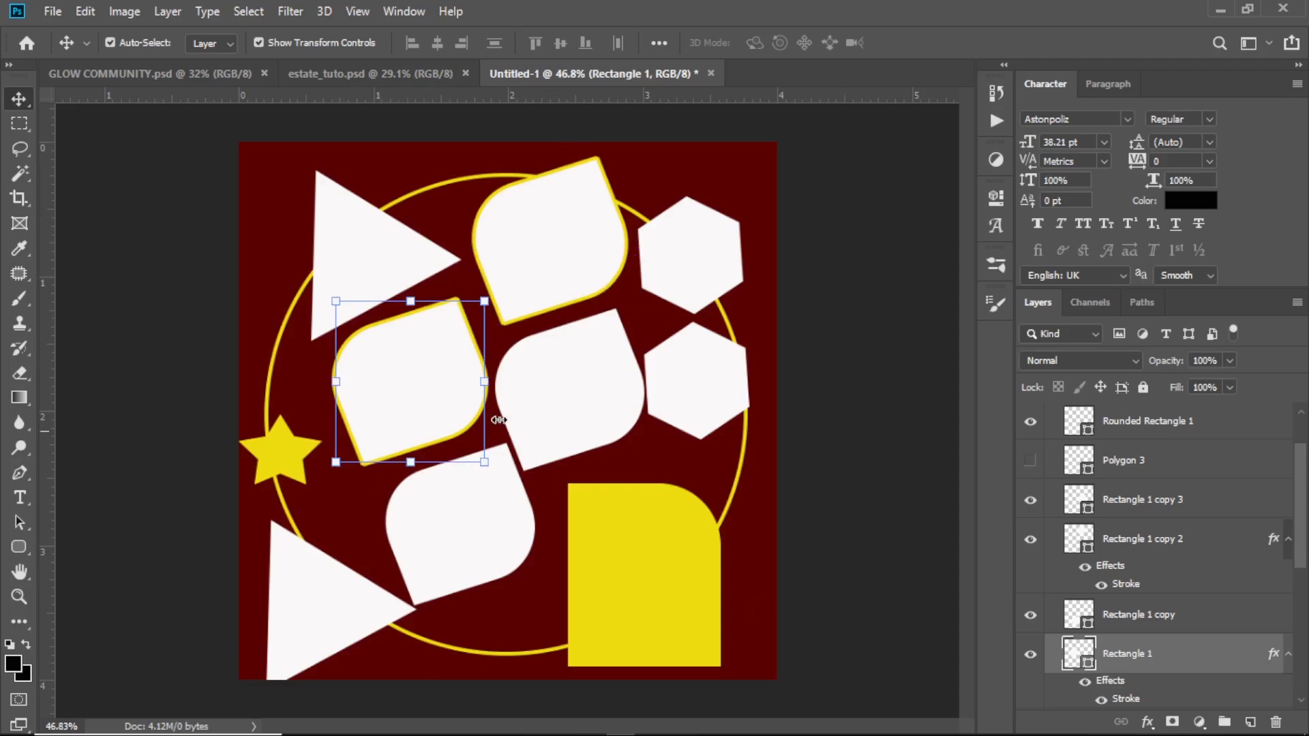
Check the yellow rounded rectangle's live shape properties, including its four corner radii
click(628, 580)
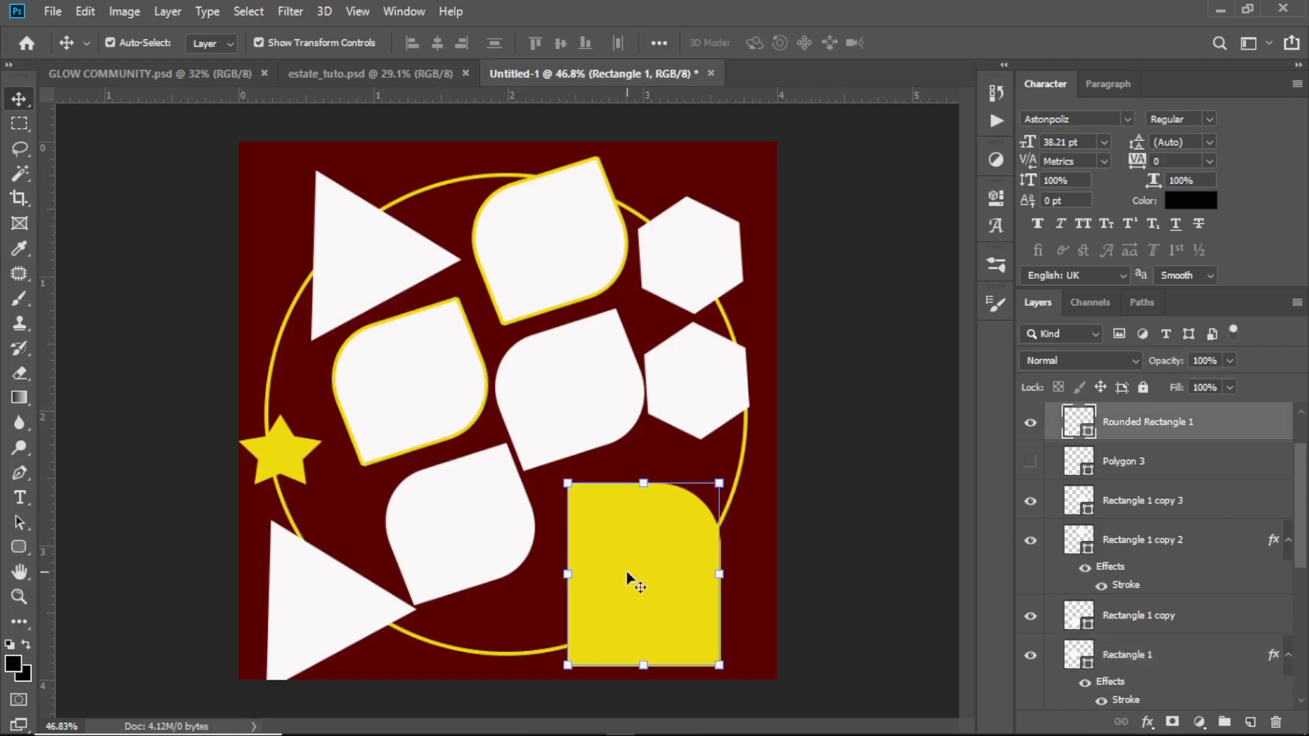
click(996, 199)
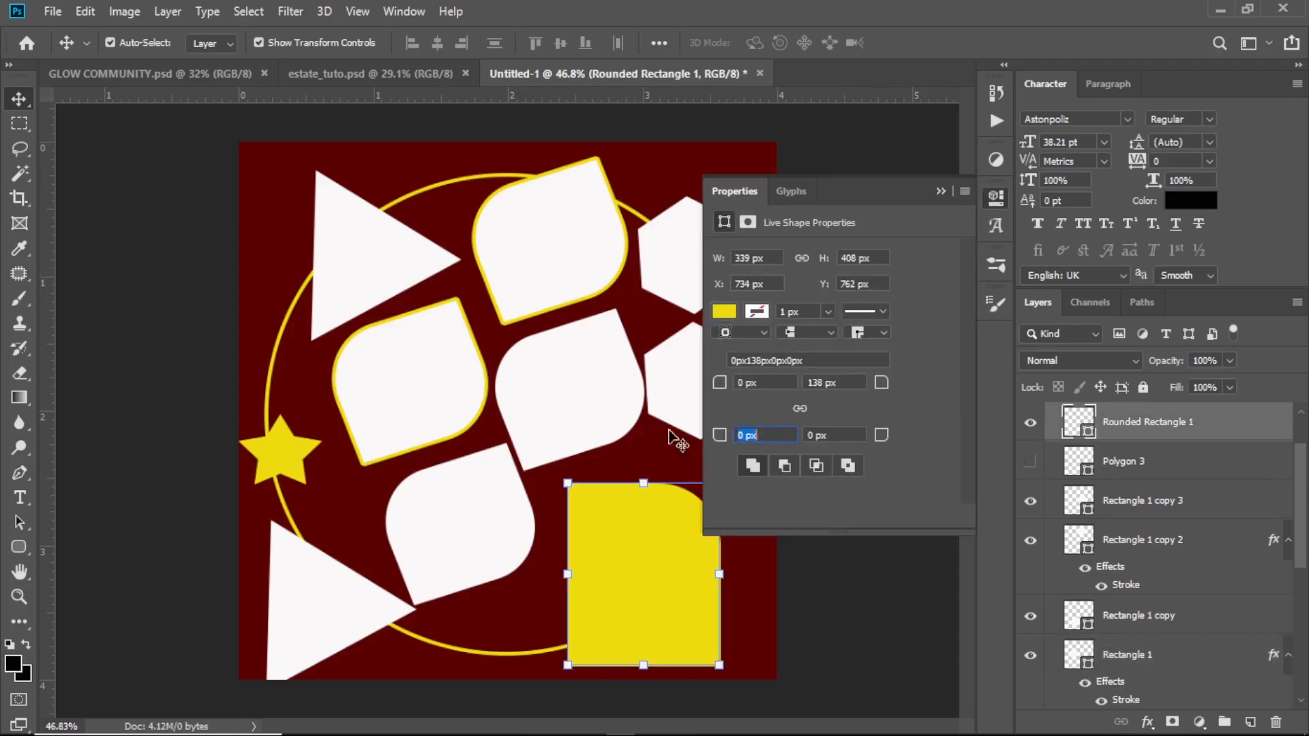
click(942, 193)
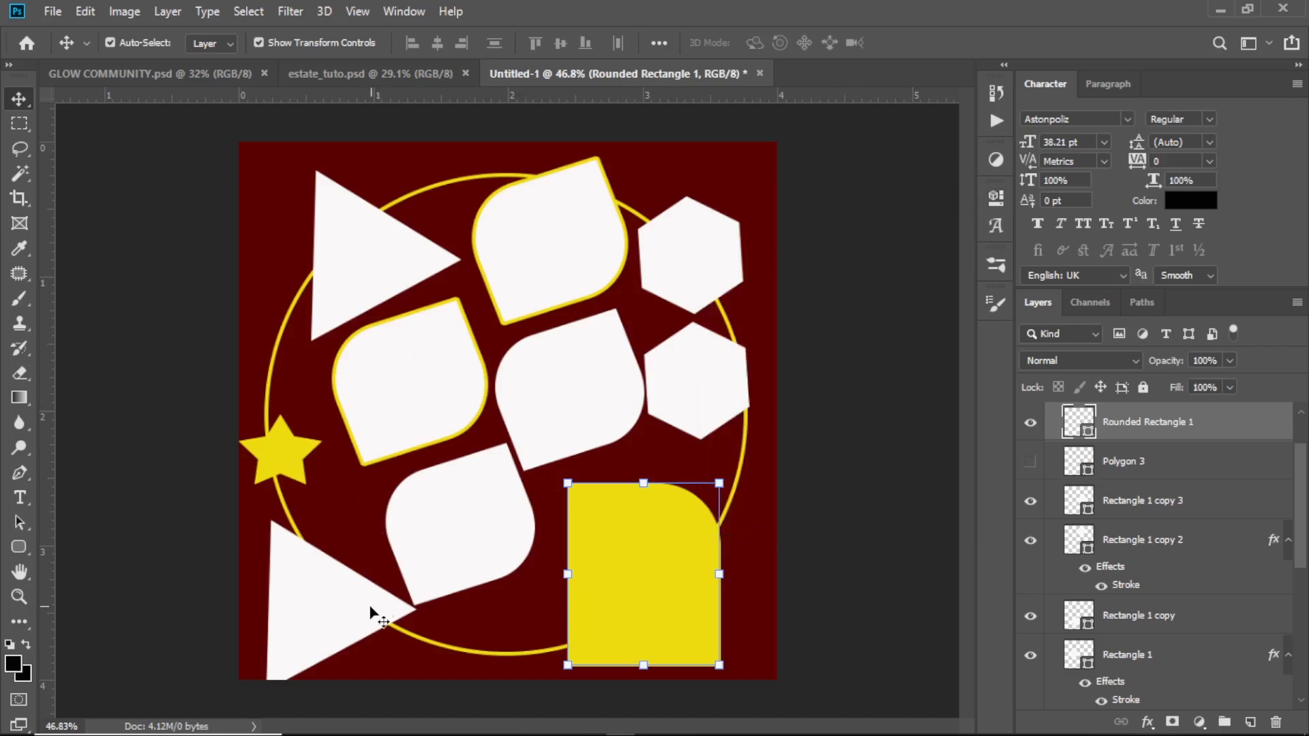
Nudge the lowest white leaf shape, Rectangle 1 copy, slightly up and left, closer to the yellow-outlined leaf above it
click(377, 581)
click(469, 536)
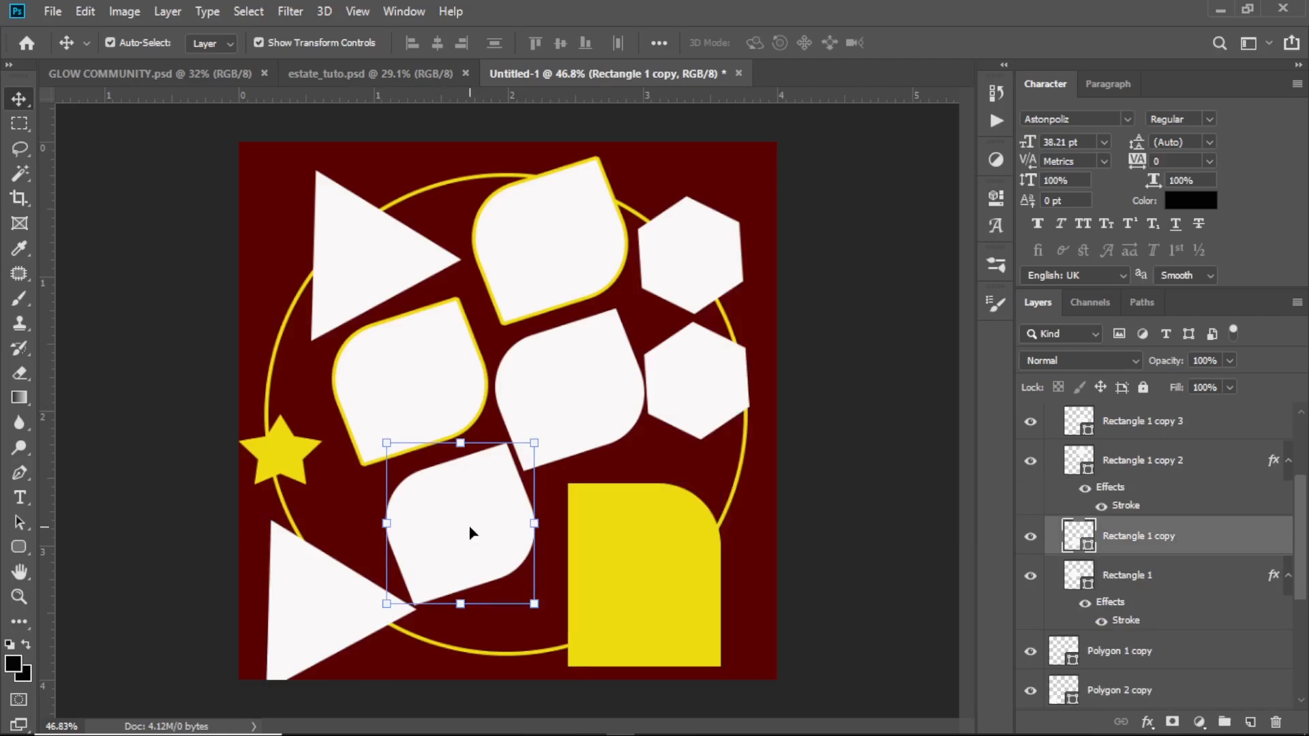
key(Up)
key(Up)
key(Up)
key(Left)
key(Left)
key(Left)
key(Up)
key(Up)
key(Up)
key(Up)
key(Up)
key(Up)
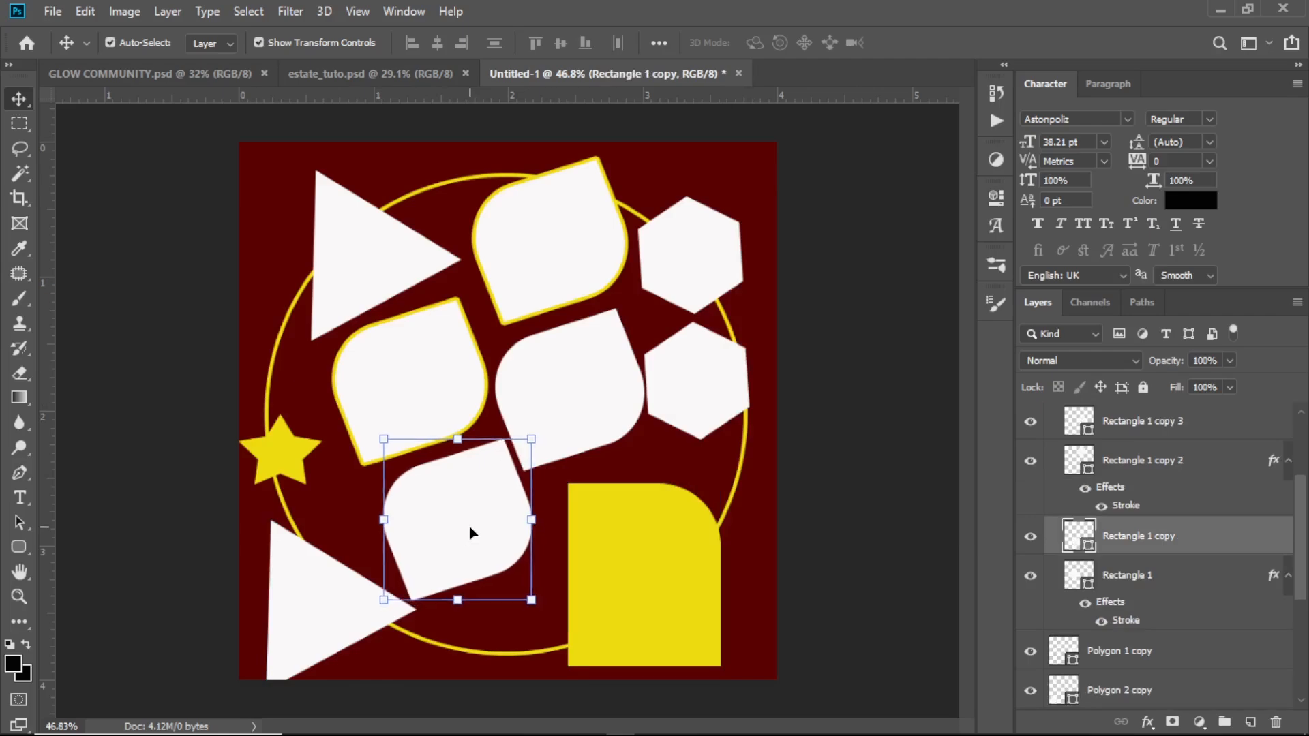
key(Up)
key(Up)
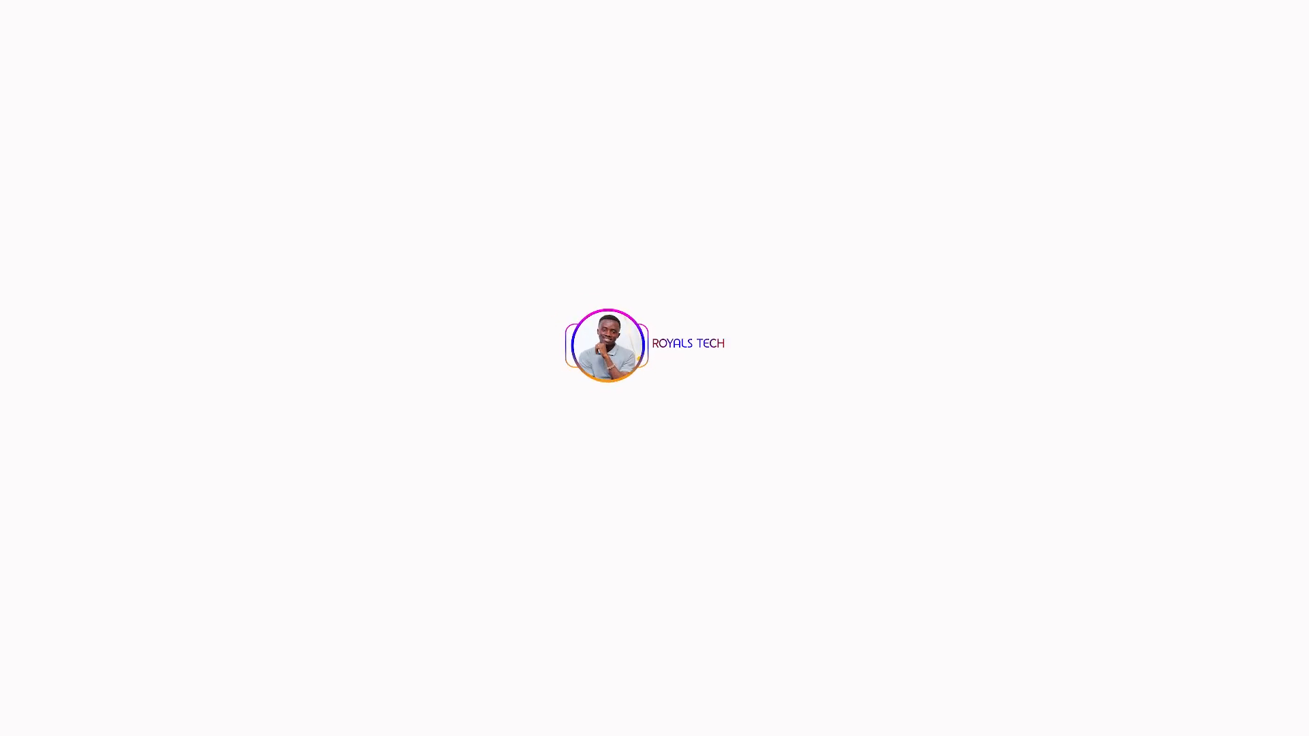